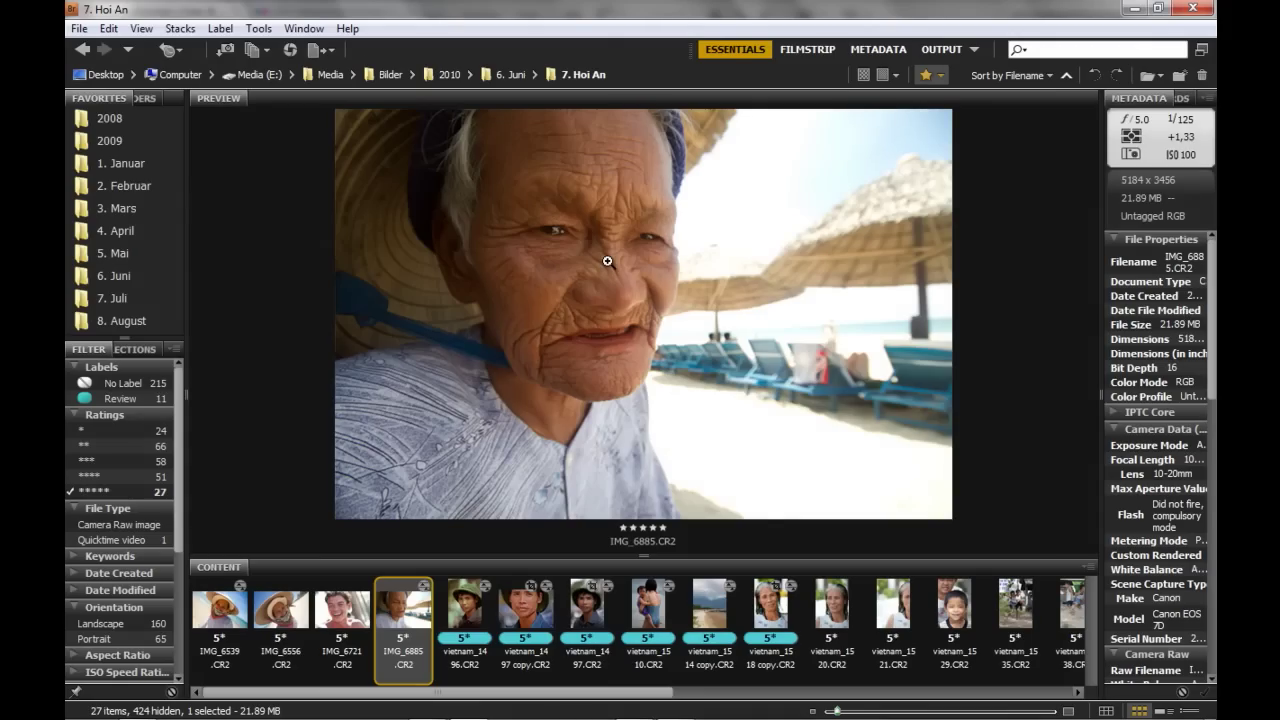
Look at the finished example on Flickr, then return to Photoshop with IMG_6885.CR2 open as Layer 0.
{"action": "key", "text": "alt+Tab"}
{"action": "left_click", "coordinate": [266, 12]}
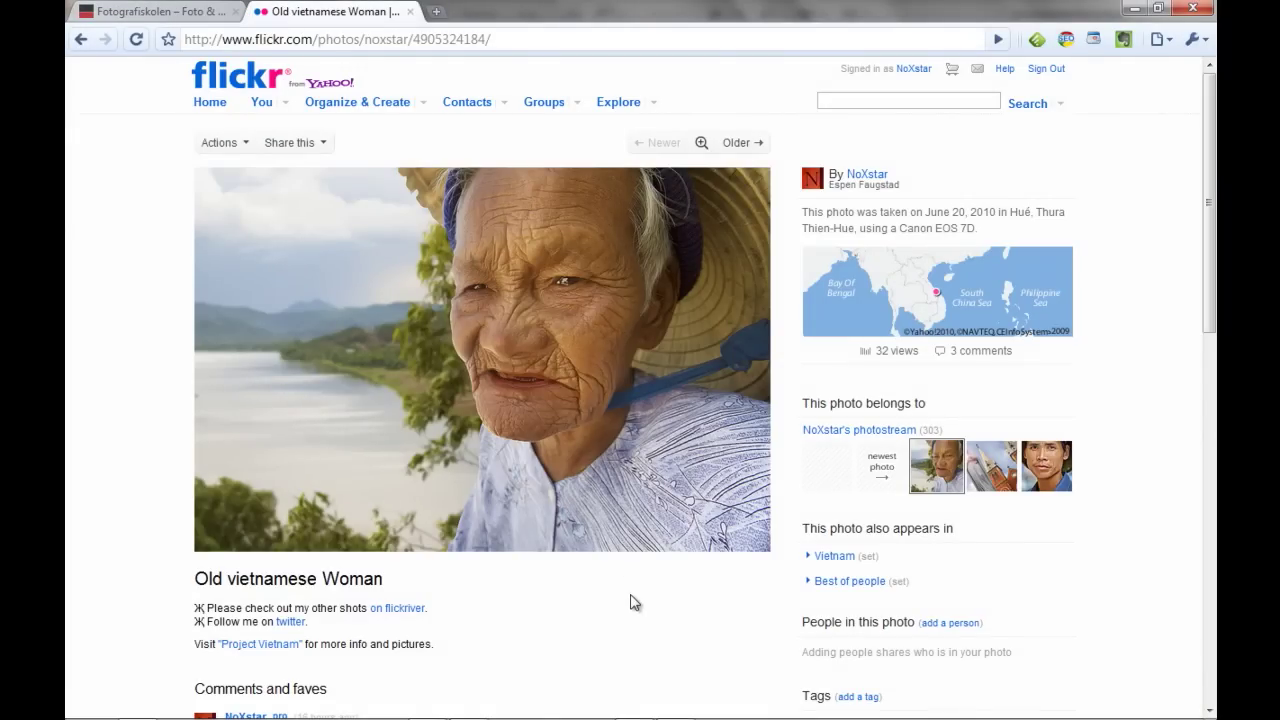
{"action": "key", "text": "alt+Tab"}
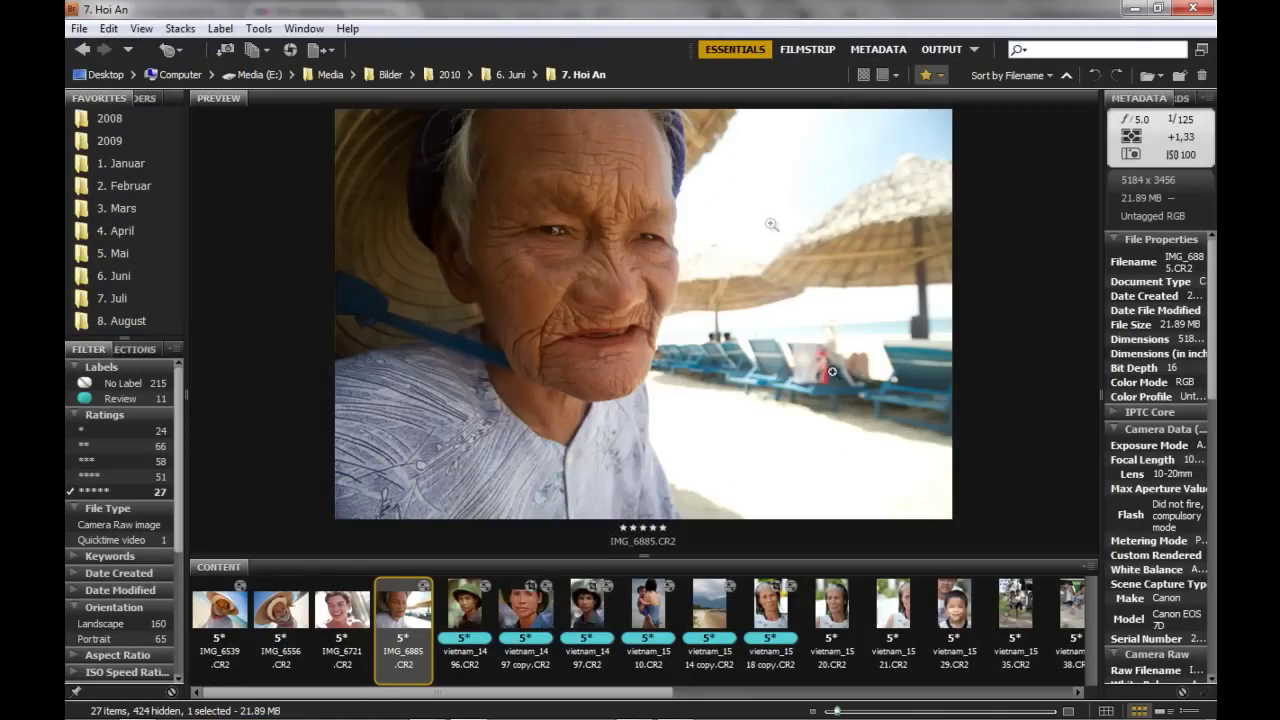
{"action": "key", "text": "alt+Tab"}
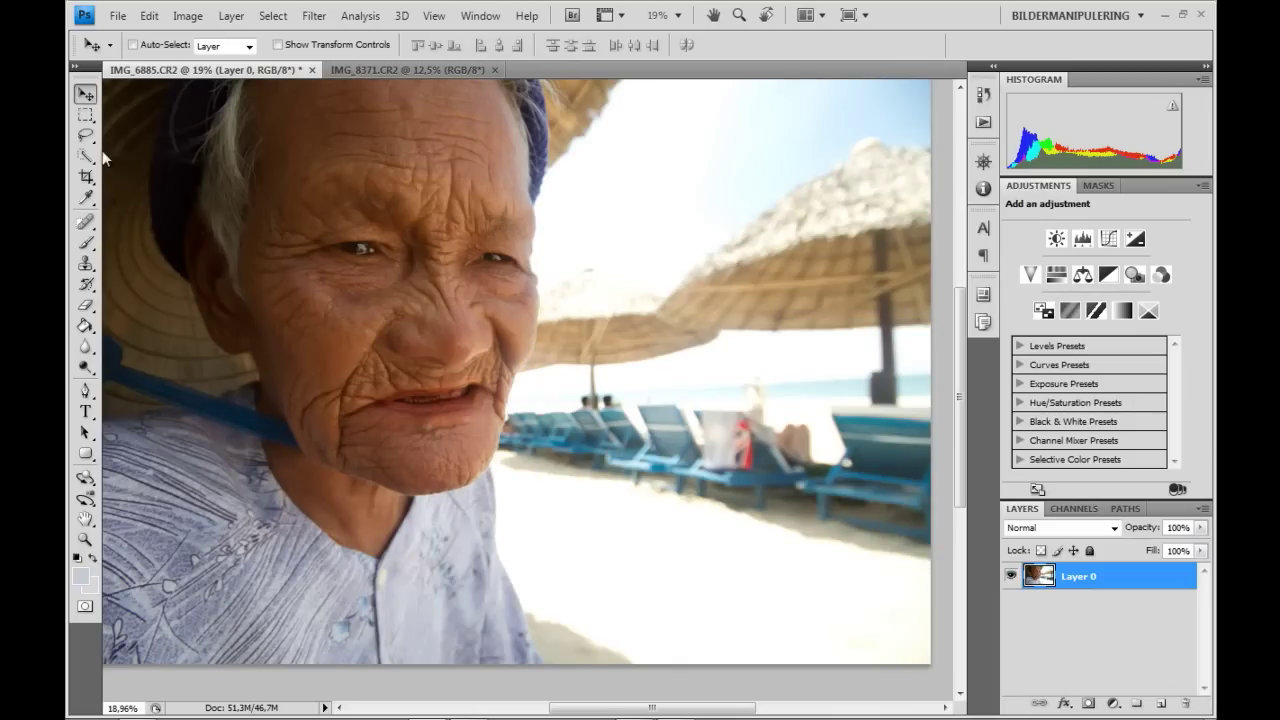
Switch to the Quick Selection Tool with a brush diameter of 113 px.
{"action": "left_click_drag", "start_coordinate": [86, 156], "coordinate": [140, 152]}
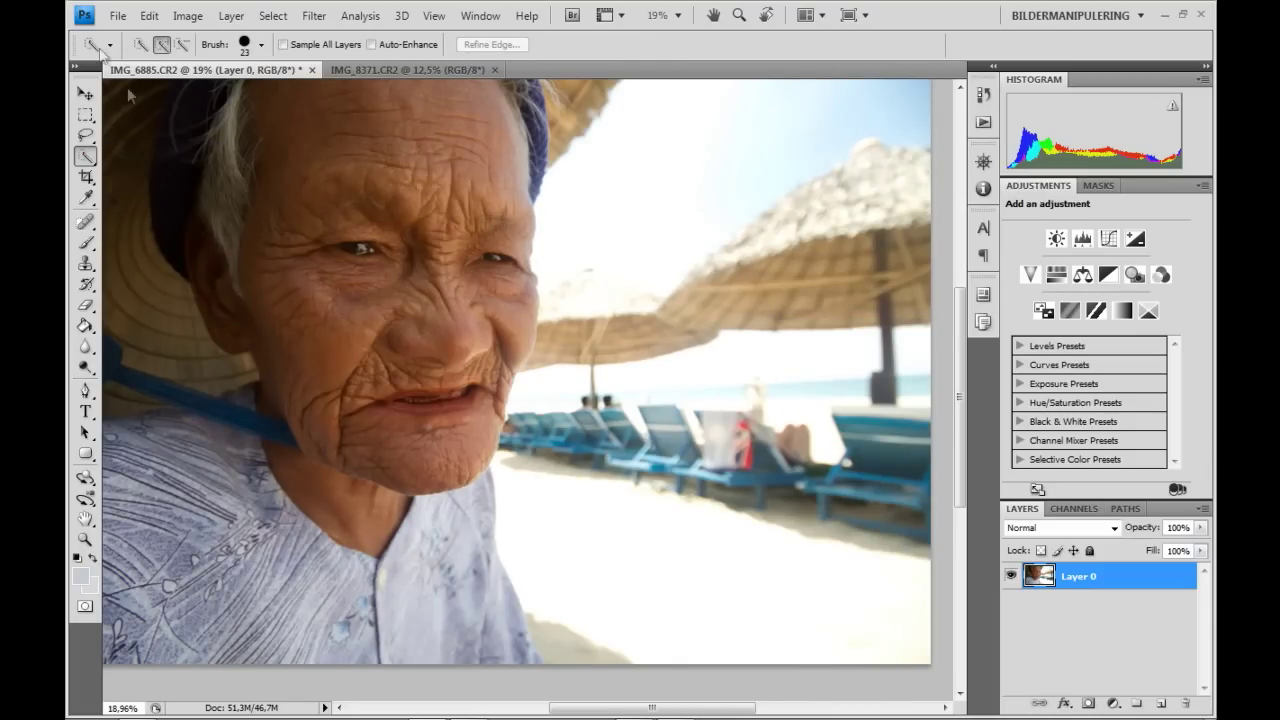
{"action": "left_click", "coordinate": [262, 50]}
{"action": "left_click_drag", "start_coordinate": [230, 97], "coordinate": [223, 97]}
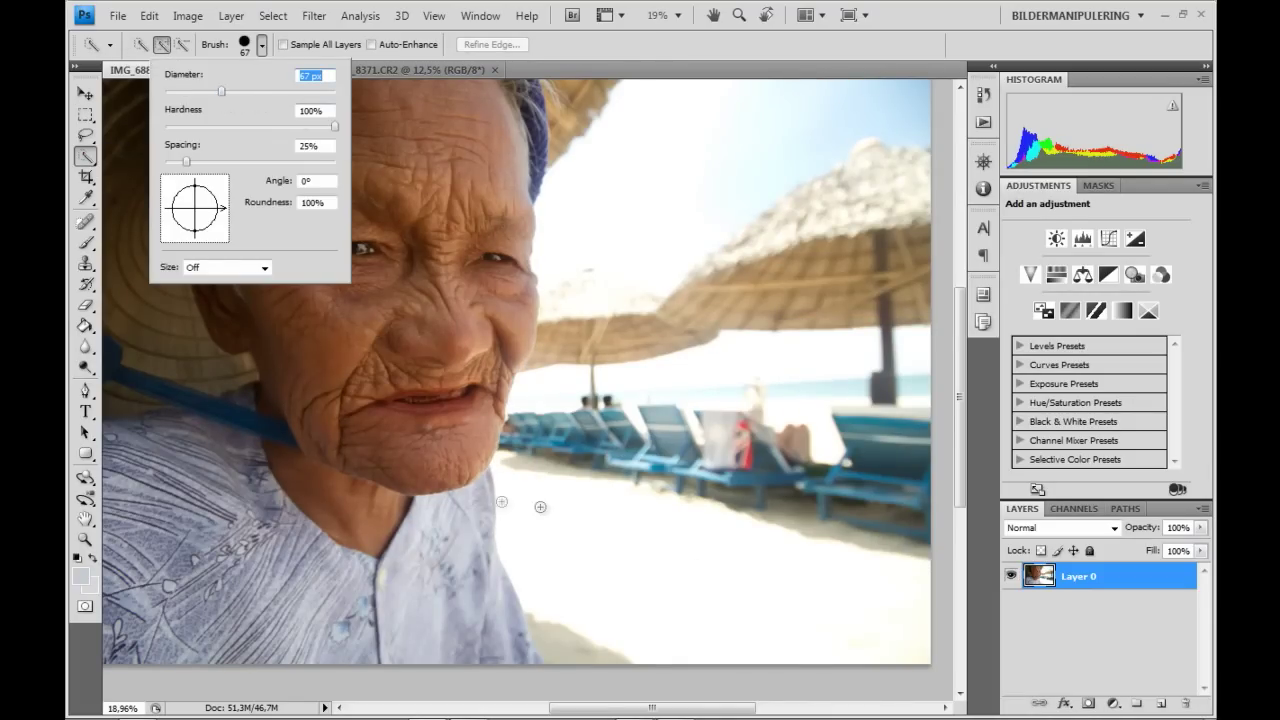
{"action": "left_click", "coordinate": [258, 96]}
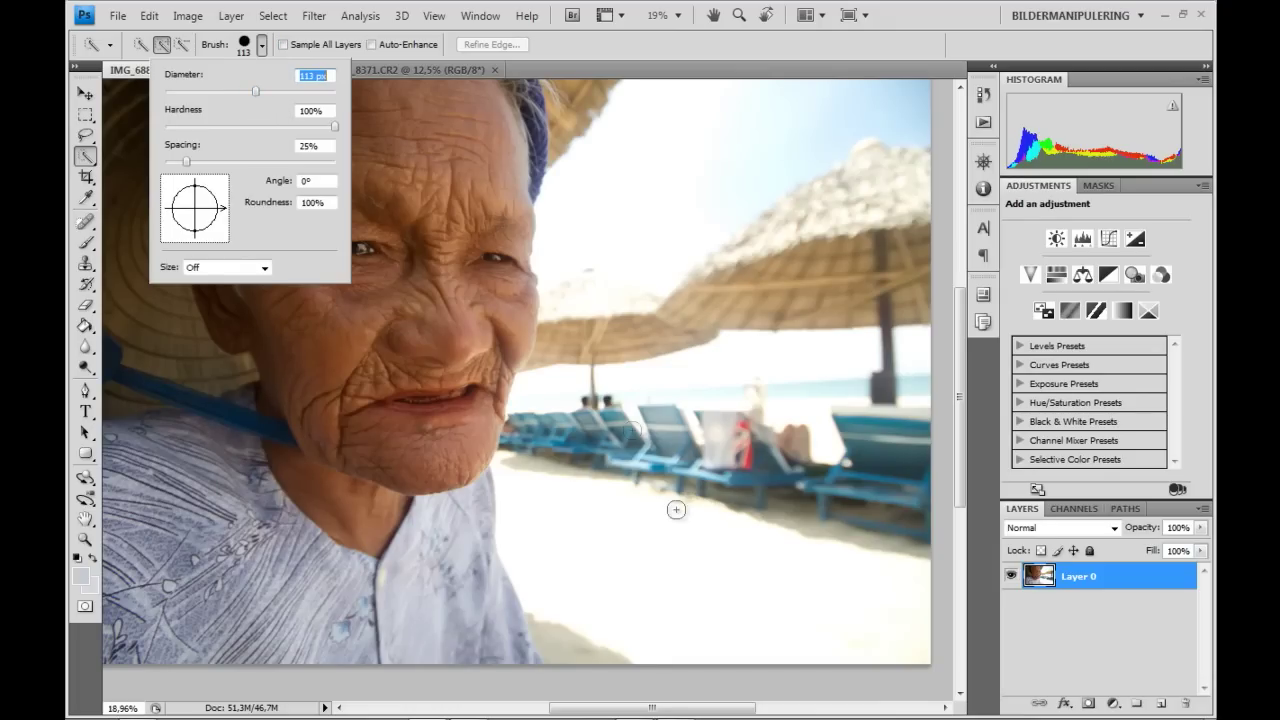
{"action": "left_click", "coordinate": [686, 578]}
Brush over the sand, chairs and sky beside the woman to select the beach background.
{"action": "mouse_move", "coordinate": [686, 578]}
{"action": "left_mouse_down"}
{"action": "mouse_move", "coordinate": [609, 506]}
{"action": "mouse_move", "coordinate": [628, 426]}
{"action": "mouse_move", "coordinate": [580, 371]}
{"action": "mouse_move", "coordinate": [549, 389]}
{"action": "mouse_move", "coordinate": [623, 194]}
{"action": "mouse_move", "coordinate": [706, 129]}
{"action": "left_mouse_up"}
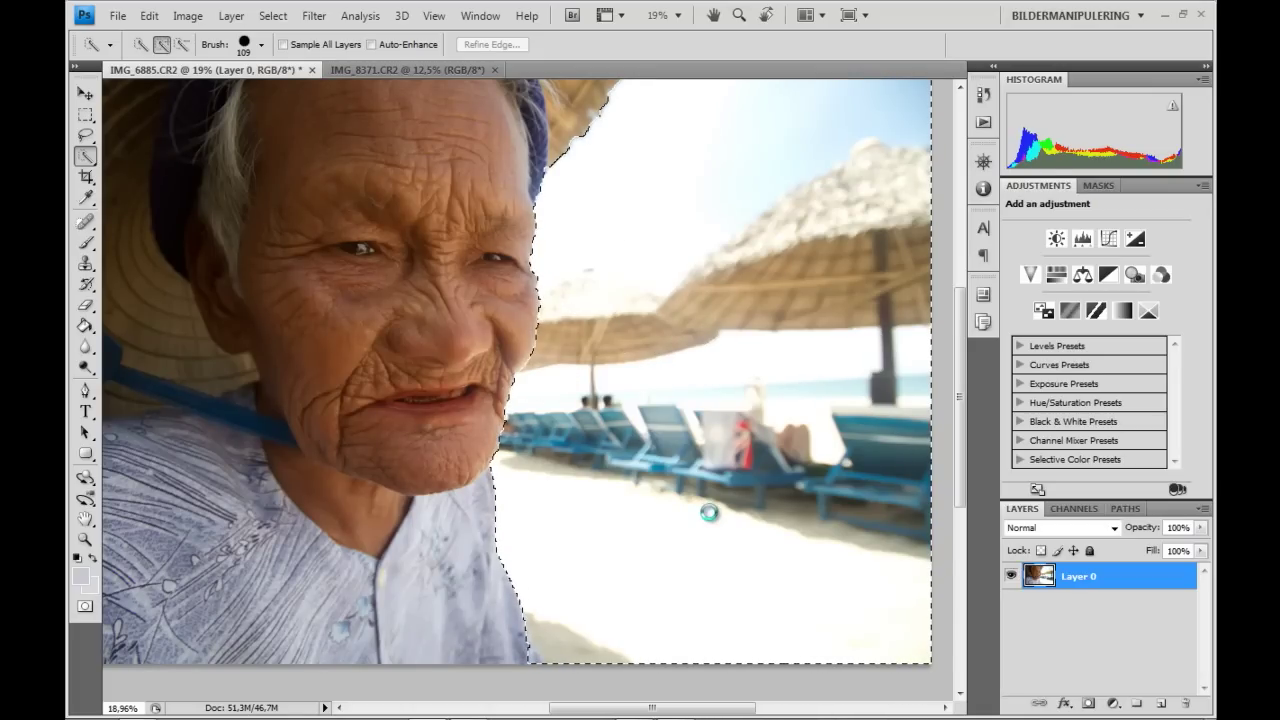
{"action": "scroll", "coordinate": [714, 509], "scroll_direction": "down", "scroll_amount": 1}
{"action": "scroll", "coordinate": [715, 511], "scroll_direction": "down", "scroll_amount": 1}
{"action": "scroll", "coordinate": [643, 520], "scroll_direction": "up", "scroll_amount": 2}
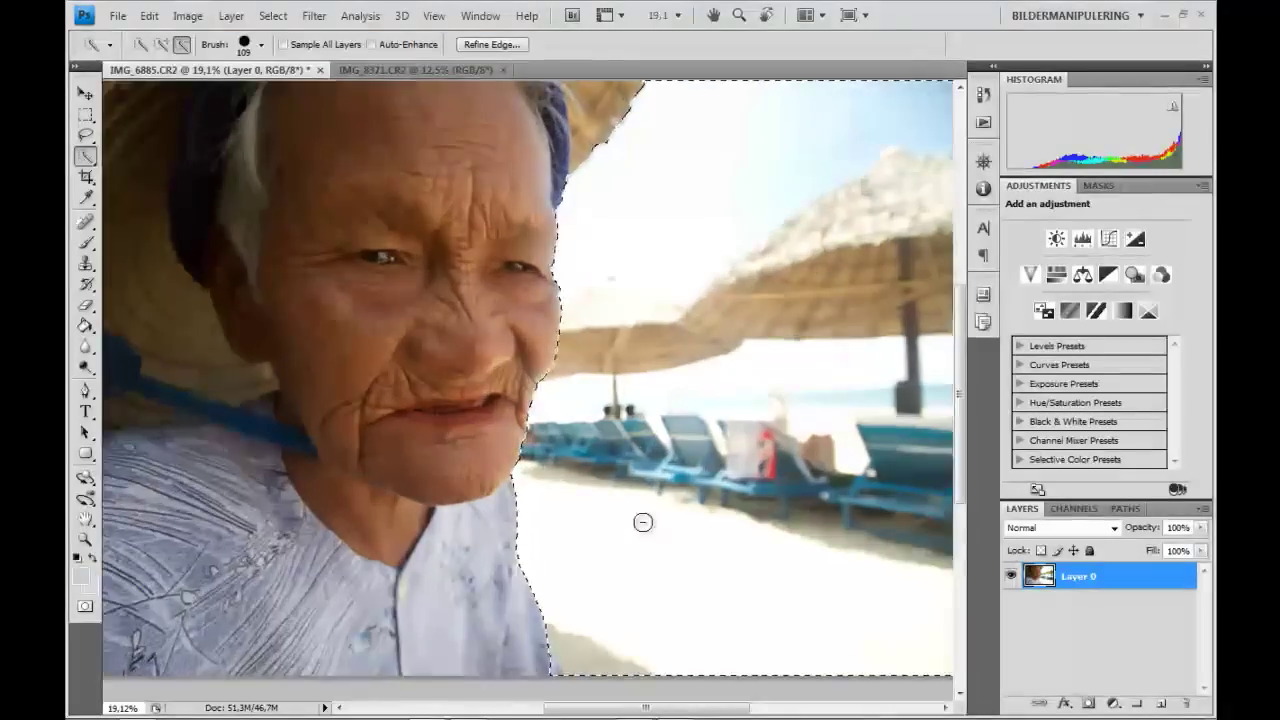
{"action": "scroll", "coordinate": [644, 523], "scroll_direction": "down", "scroll_amount": 1}
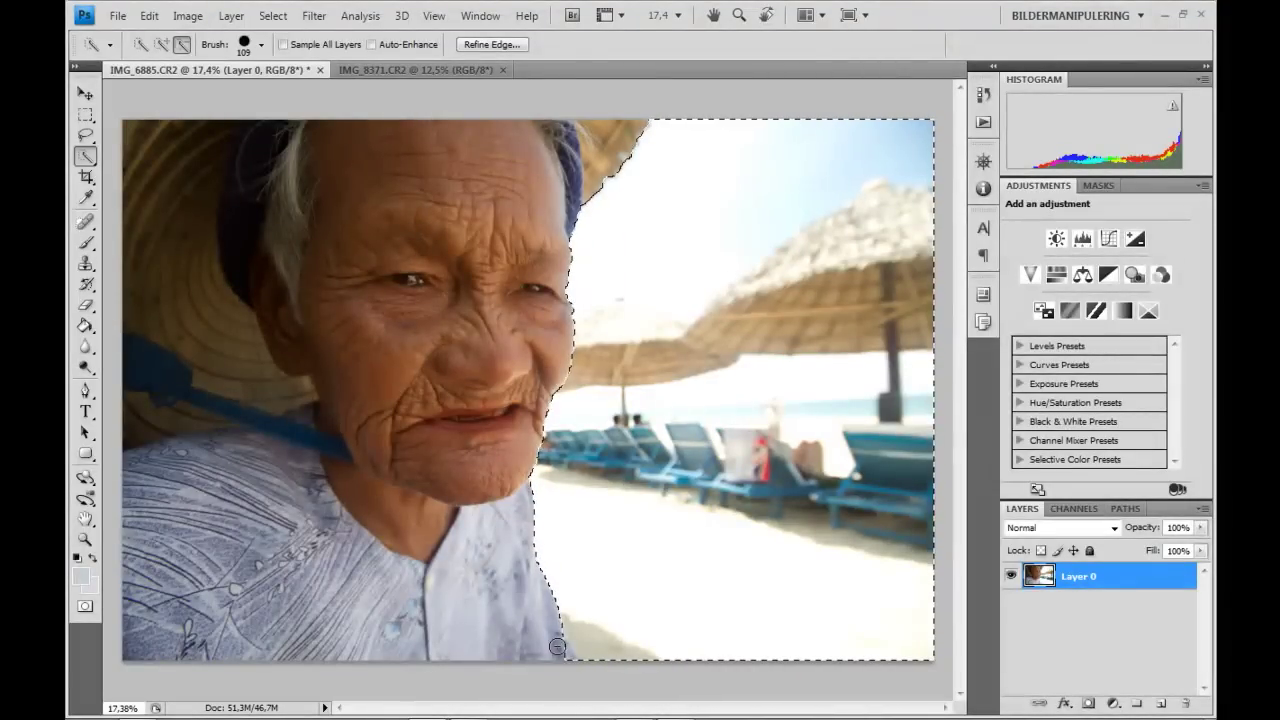
{"action": "left_click", "coordinate": [149, 15]}
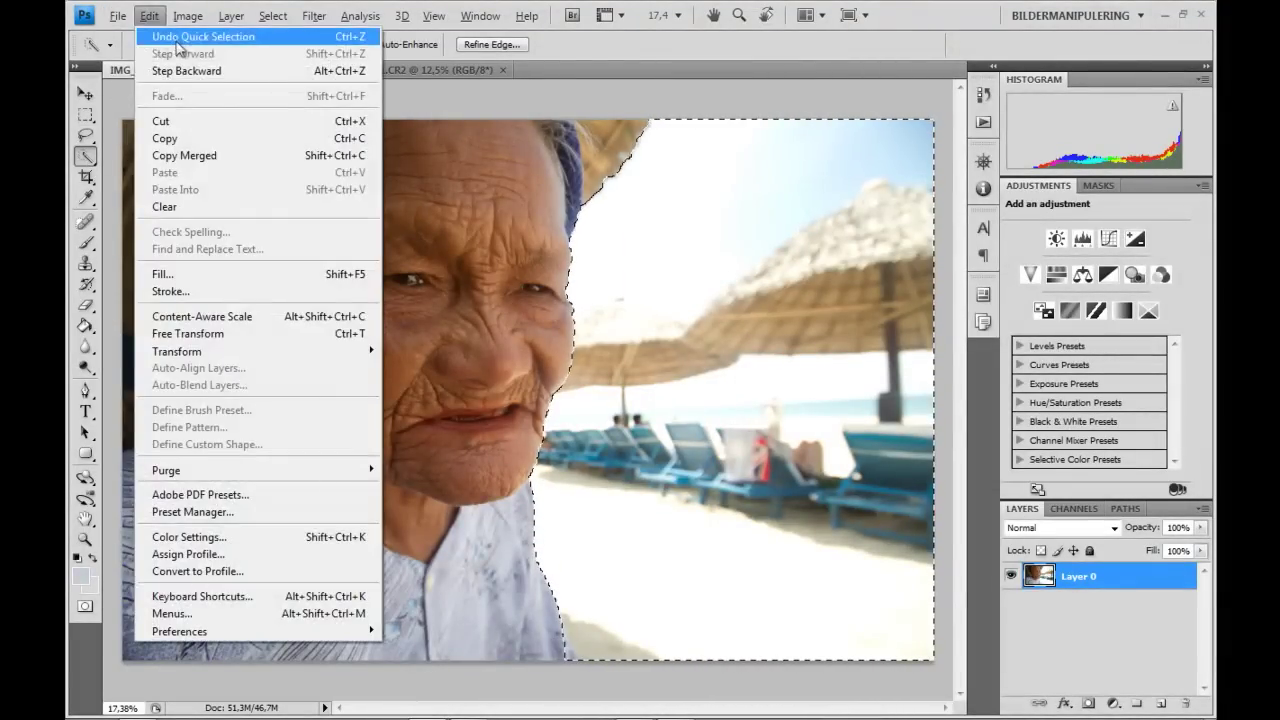
{"action": "left_click", "coordinate": [551, 211]}
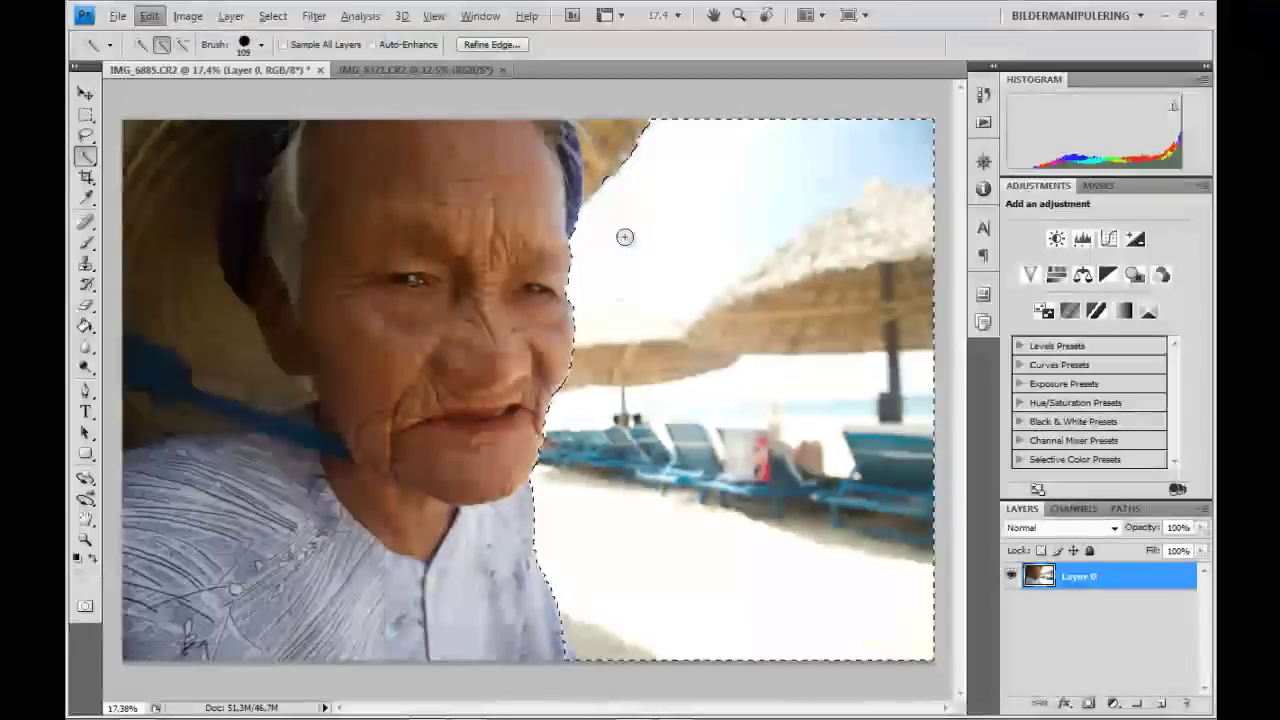
{"action": "key", "text": "alt"}
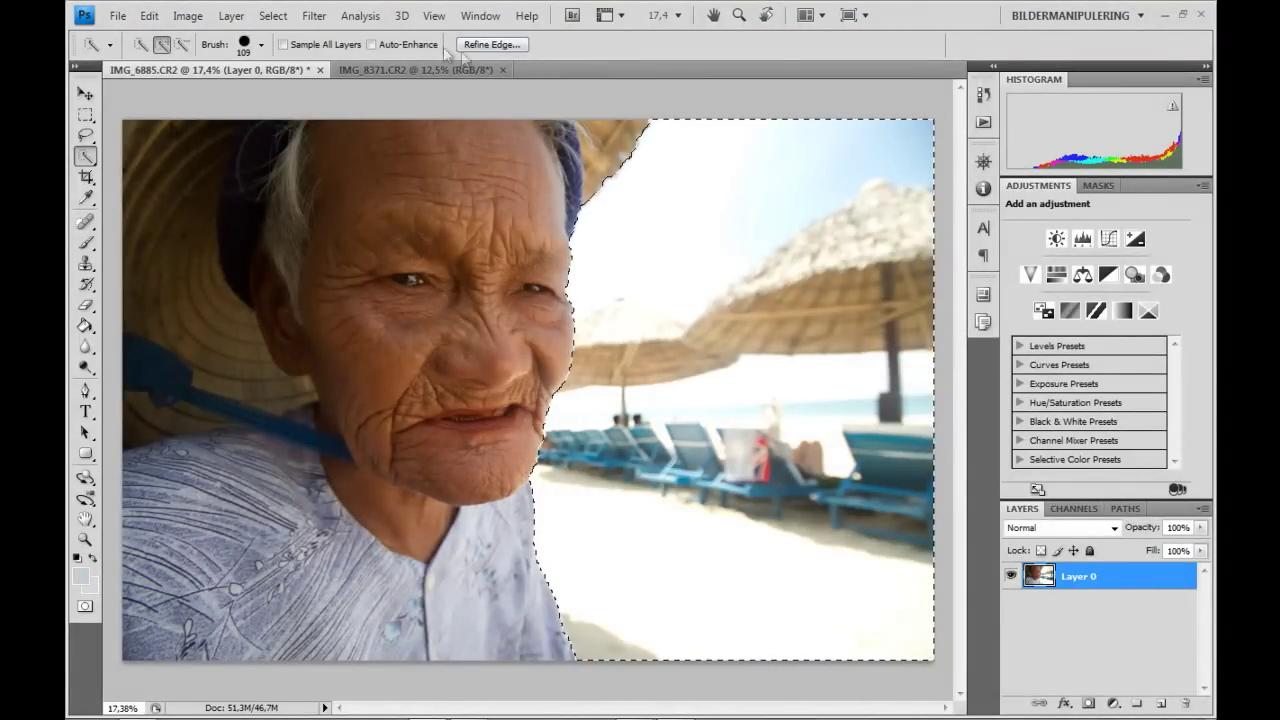
Open Refine Edge with all values reset to defaults, previewed on black.
{"action": "left_click", "coordinate": [482, 45]}
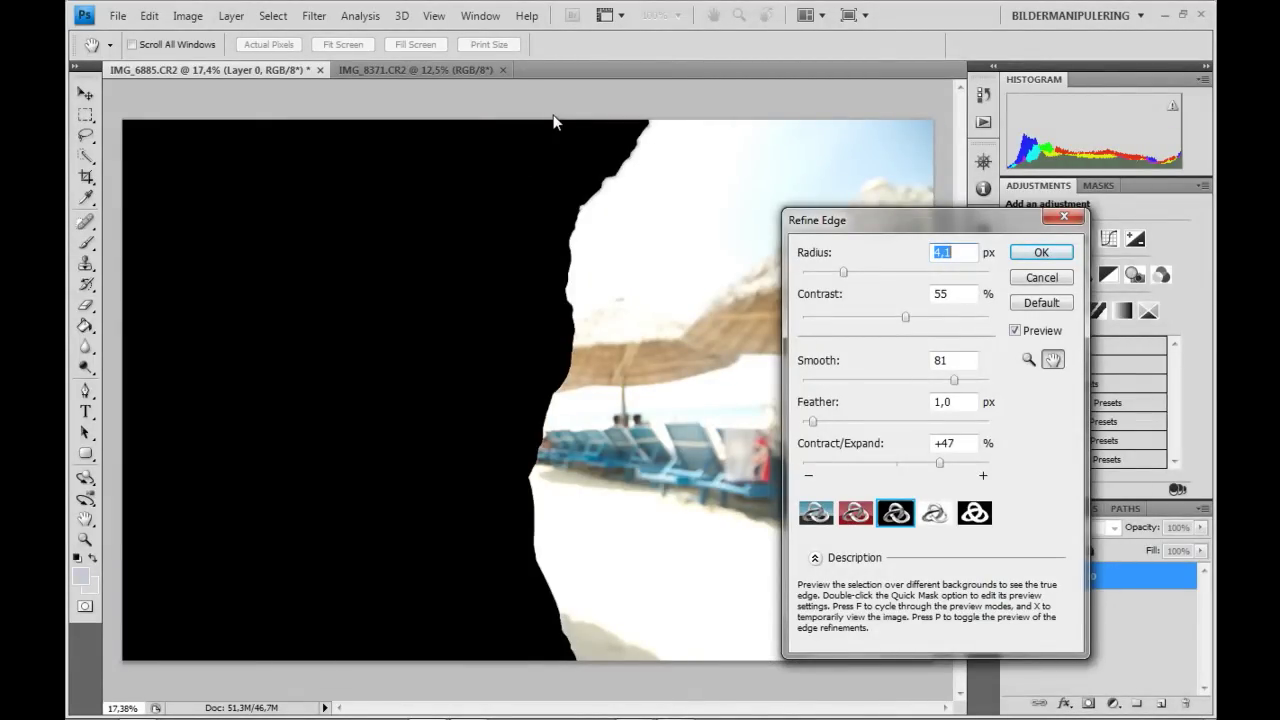
{"action": "key", "text": "alt"}
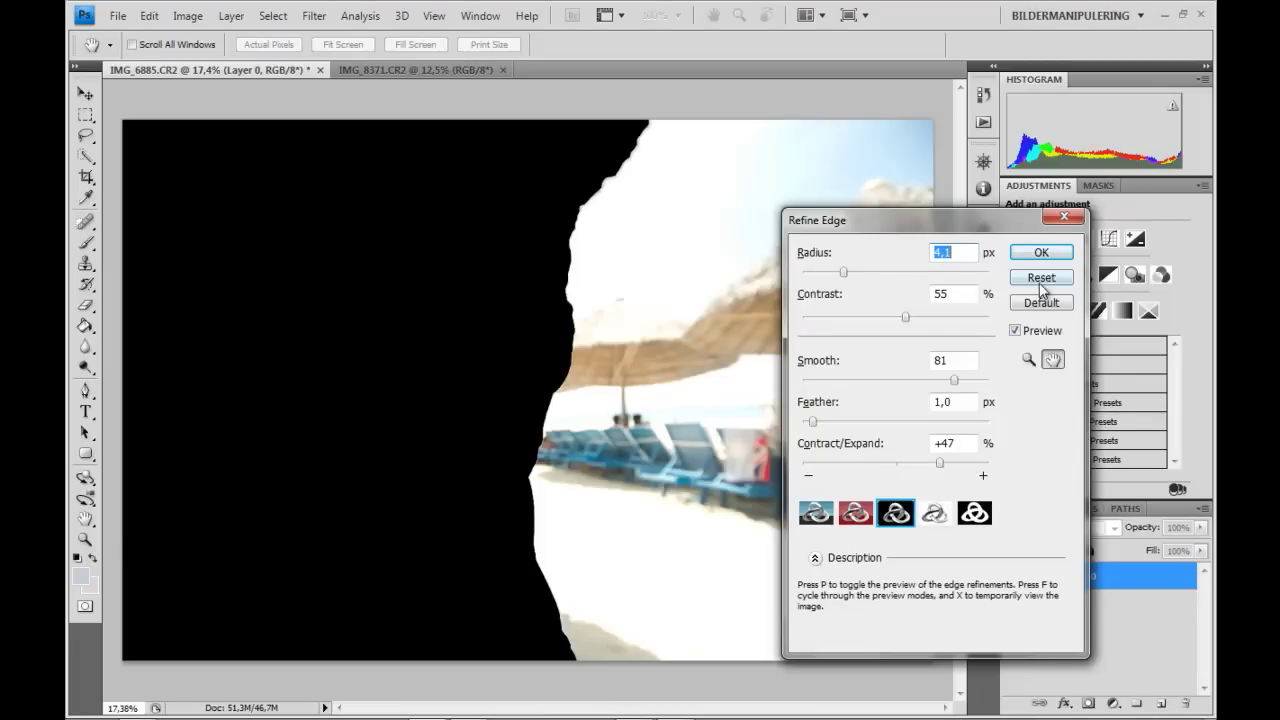
{"action": "left_click", "coordinate": [1038, 304]}
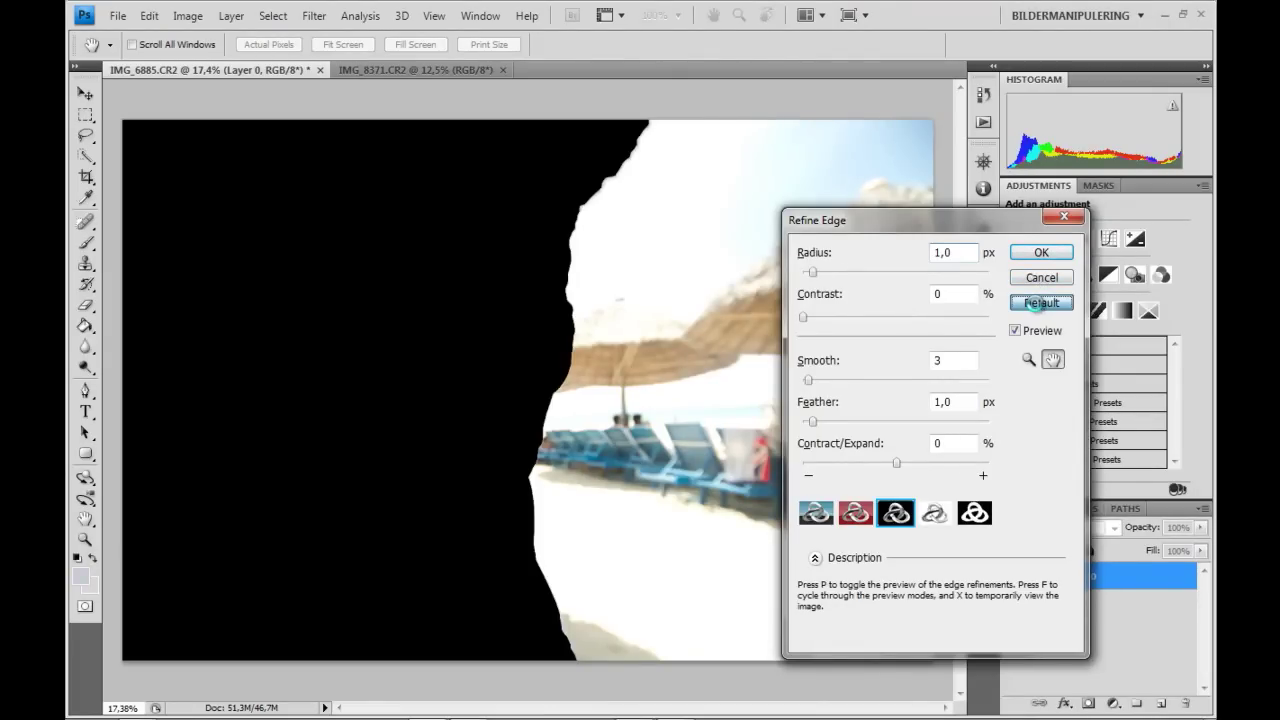
{"action": "key", "text": "f"}
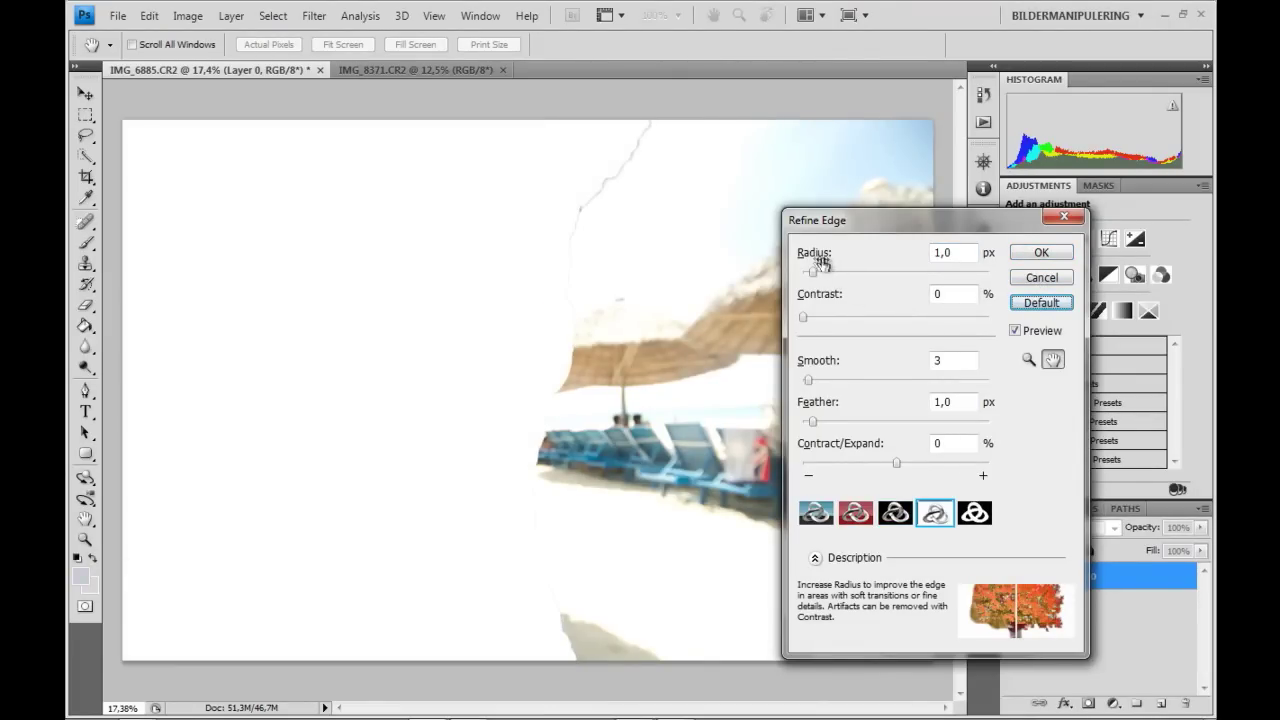
{"action": "left_click", "coordinate": [895, 513]}
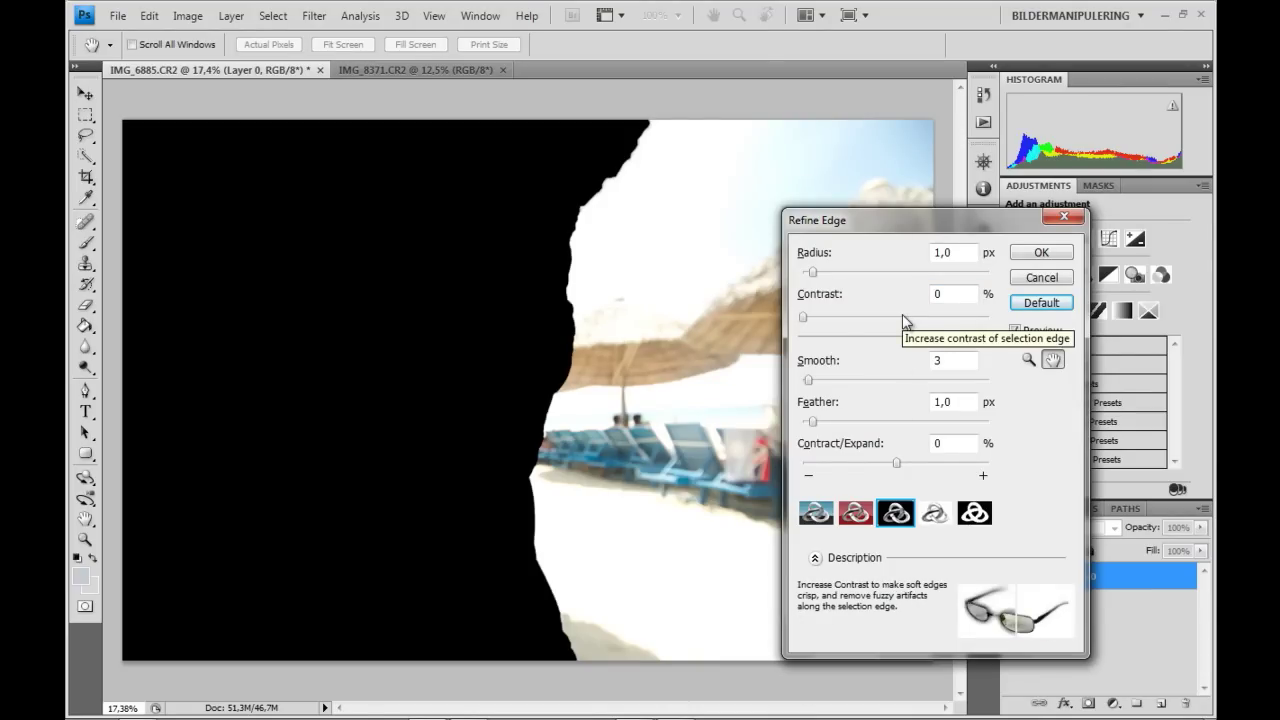
Try the Radius slider up to 250 px, then set Radius to 1 px.
{"action": "left_click_drag", "start_coordinate": [812, 272], "coordinate": [990, 272]}
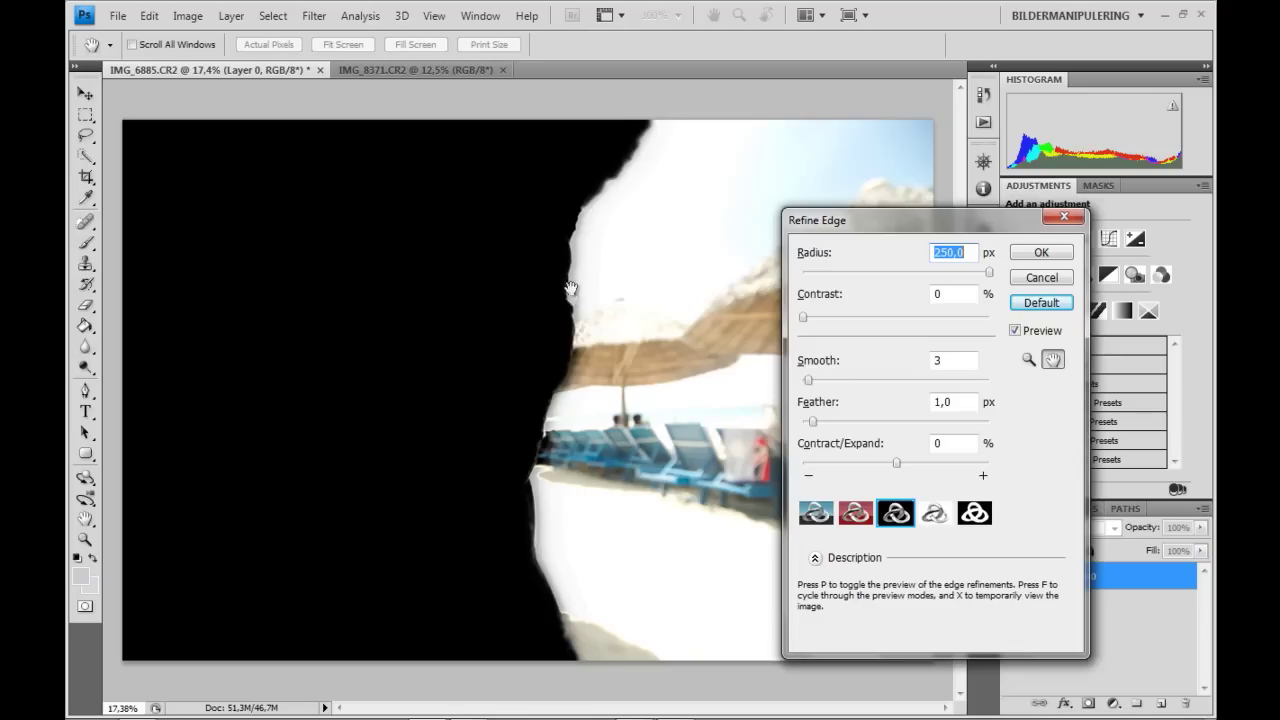
{"action": "left_click_drag", "start_coordinate": [920, 278], "coordinate": [839, 274]}
{"action": "double_click", "coordinate": [945, 252]}
{"action": "type", "text": "1"}
{"action": "key", "text": "Tab"}
{"action": "key", "text": "f"}
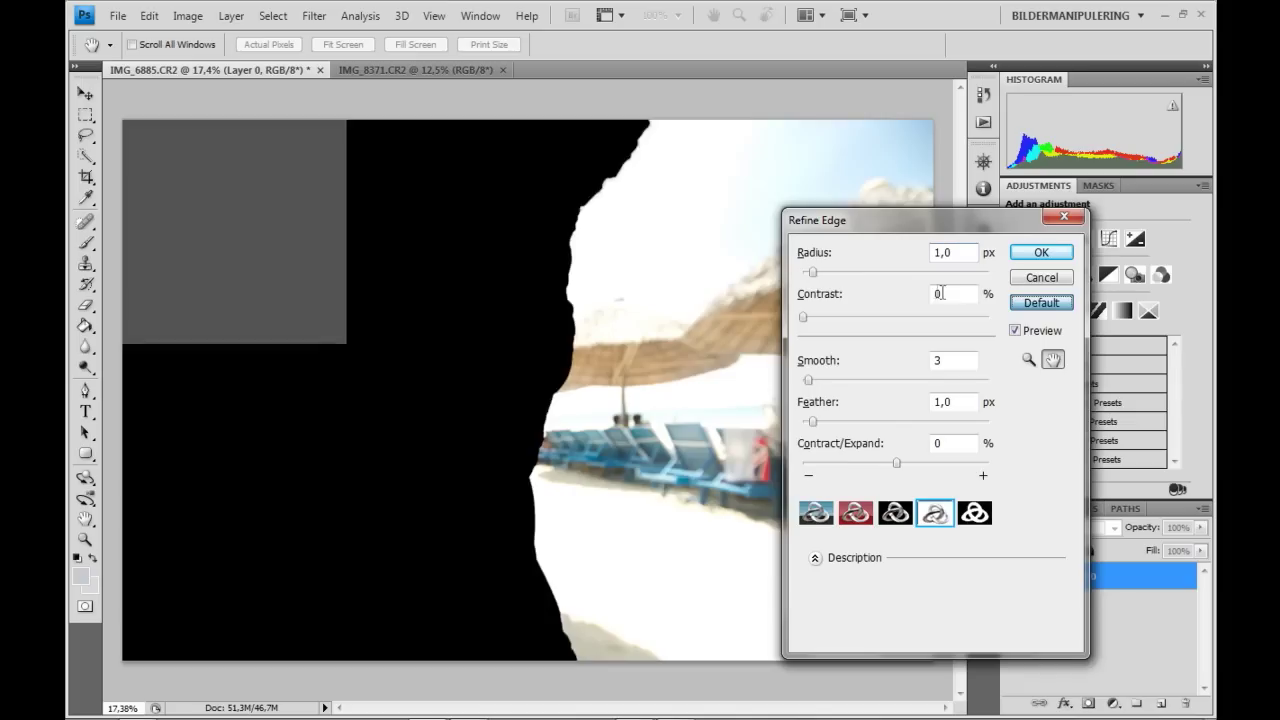
{"action": "left_click", "coordinate": [855, 512]}
{"action": "left_click", "coordinate": [895, 512]}
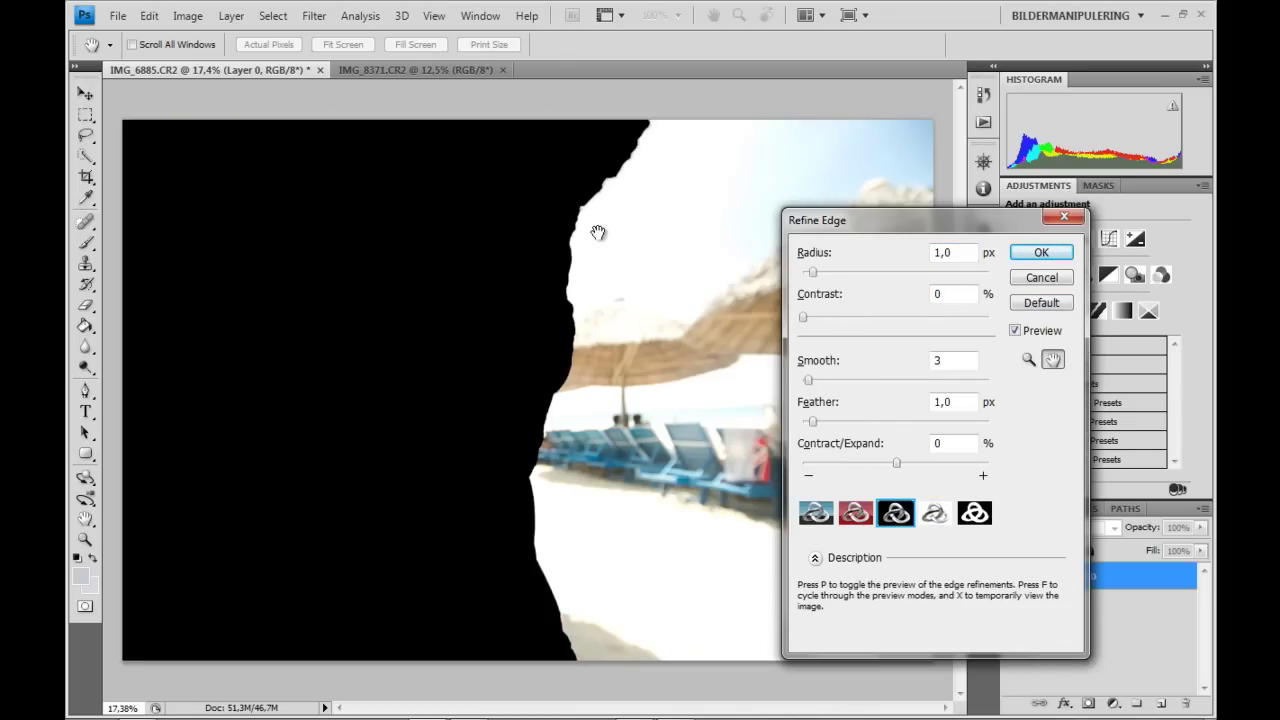
Try edge Contrast at 100 %, reset it to 0, and return to the black preview.
{"action": "left_click_drag", "start_coordinate": [880, 325], "coordinate": [990, 320]}
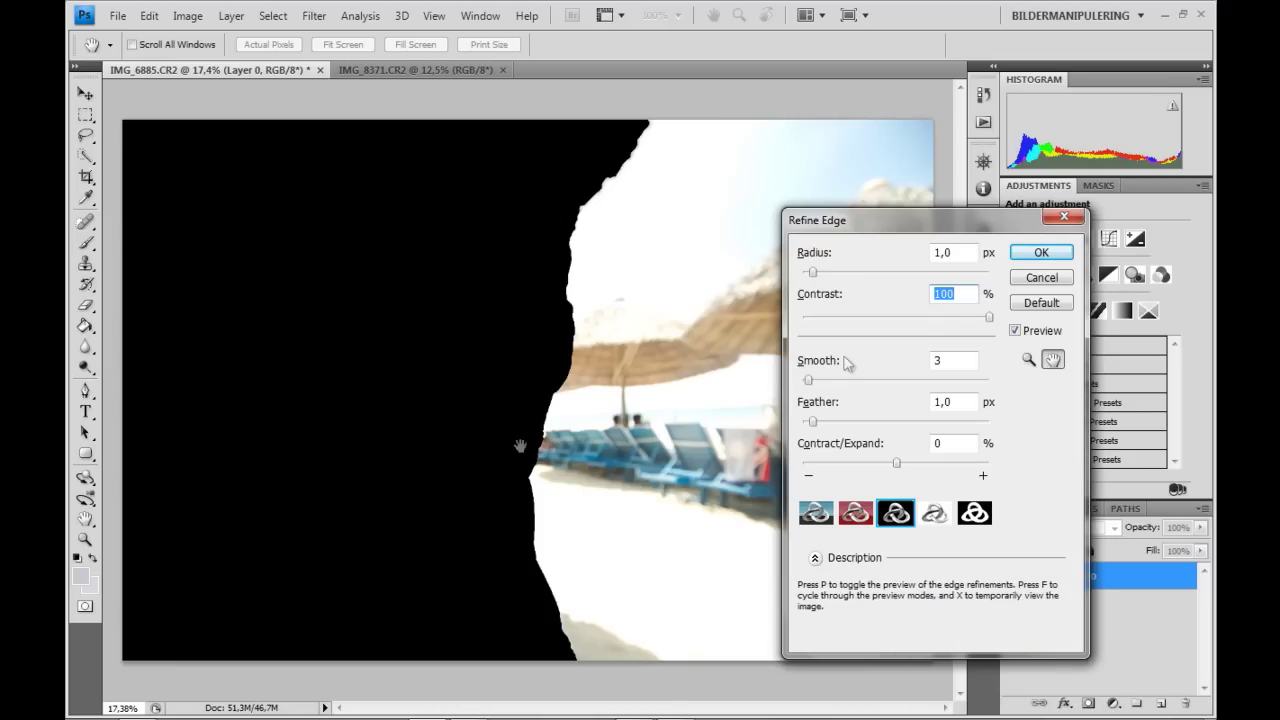
{"action": "left_click", "coordinate": [1041, 302]}
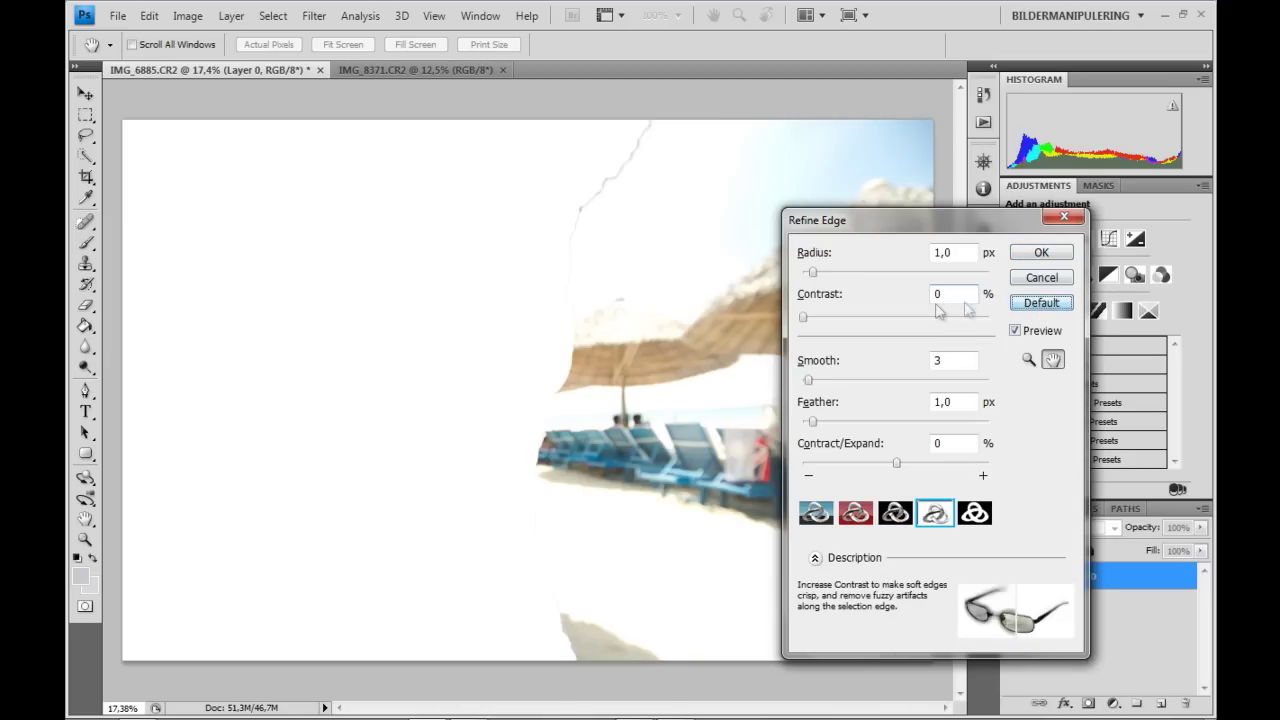
{"action": "left_click", "coordinate": [855, 513]}
{"action": "left_click", "coordinate": [896, 515]}
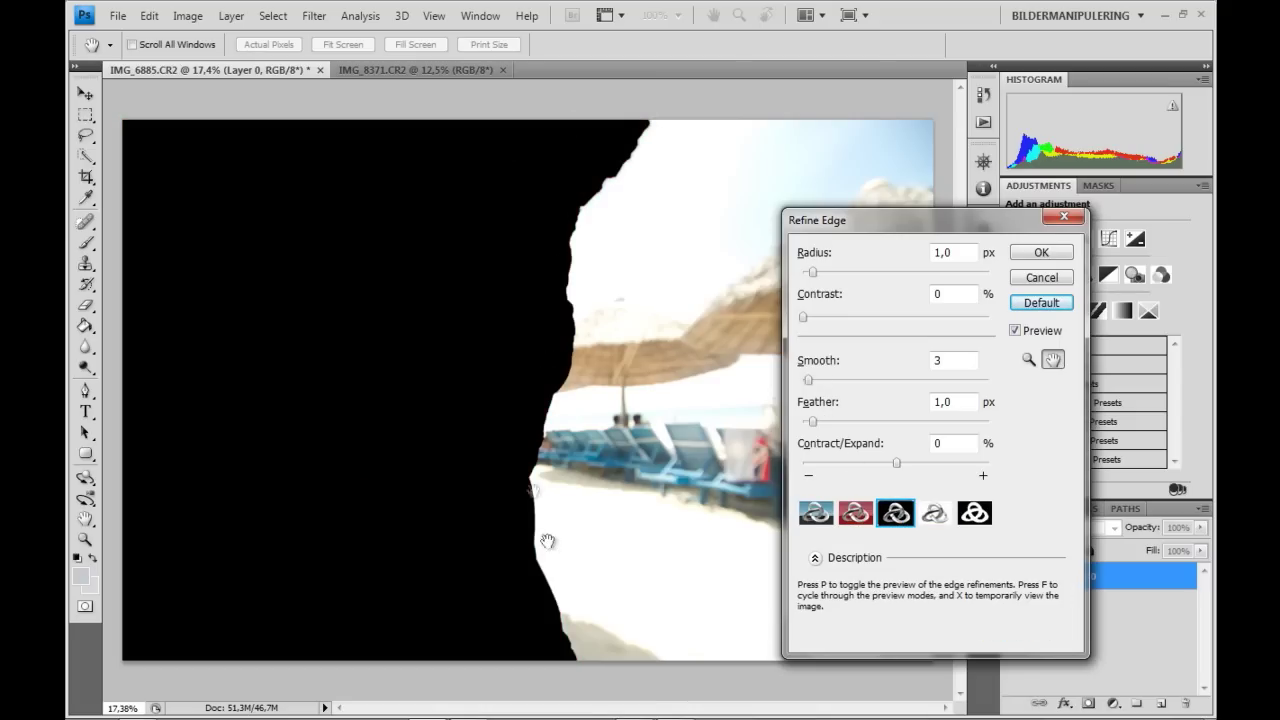
Apply Refine Edge with Smooth 100, Feather about 1 px and Contract/Expand +100 %.
{"action": "left_click_drag", "start_coordinate": [870, 381], "coordinate": [1062, 381]}
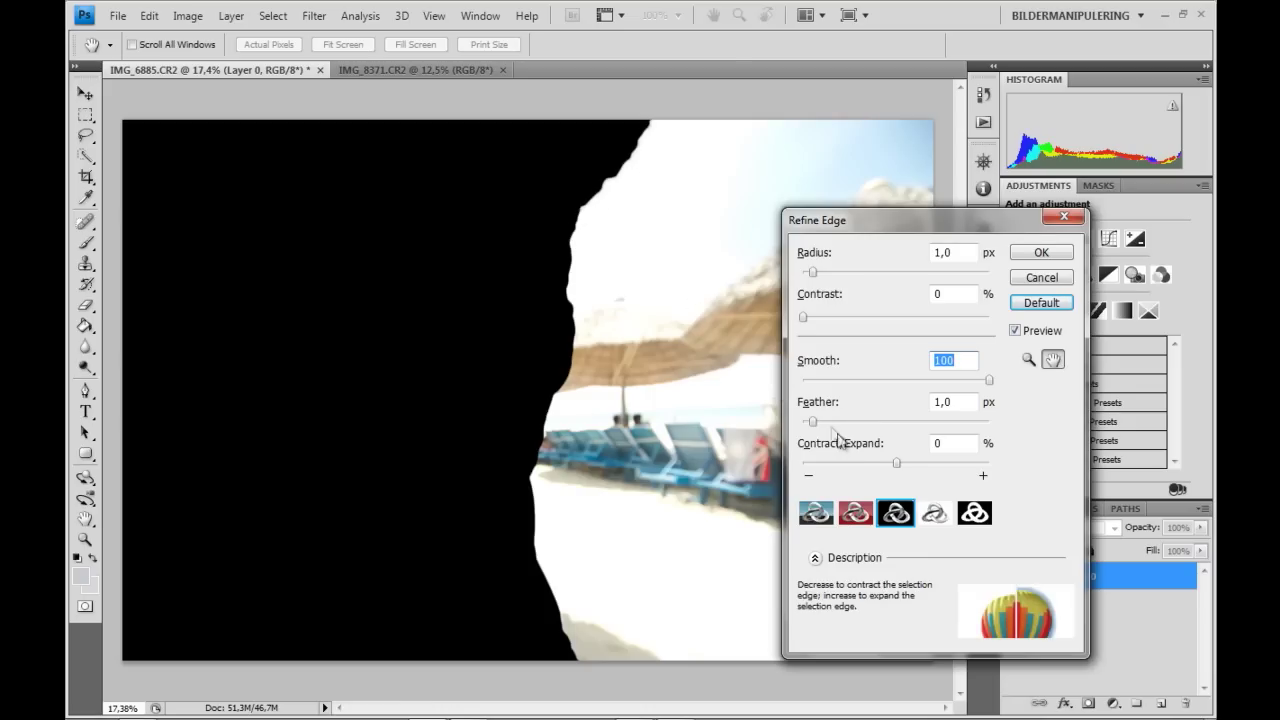
{"action": "left_click_drag", "start_coordinate": [930, 428], "coordinate": [988, 428]}
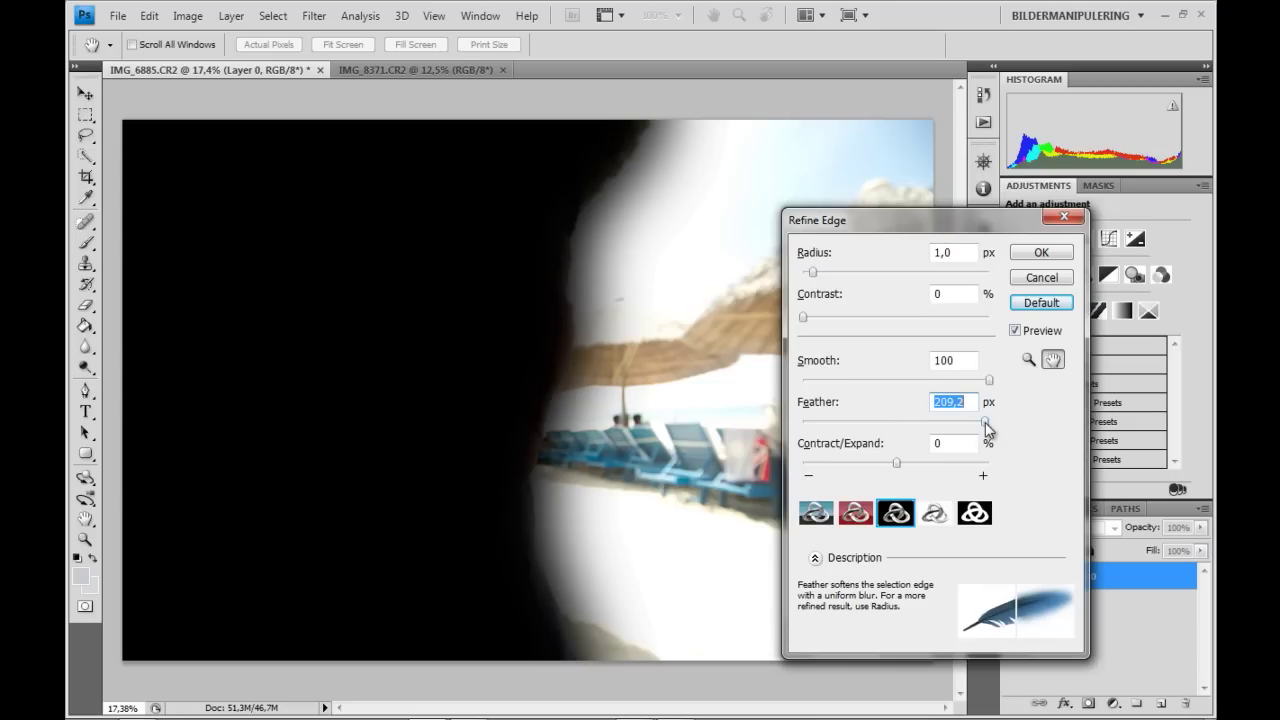
{"action": "left_click_drag", "start_coordinate": [988, 428], "coordinate": [814, 423]}
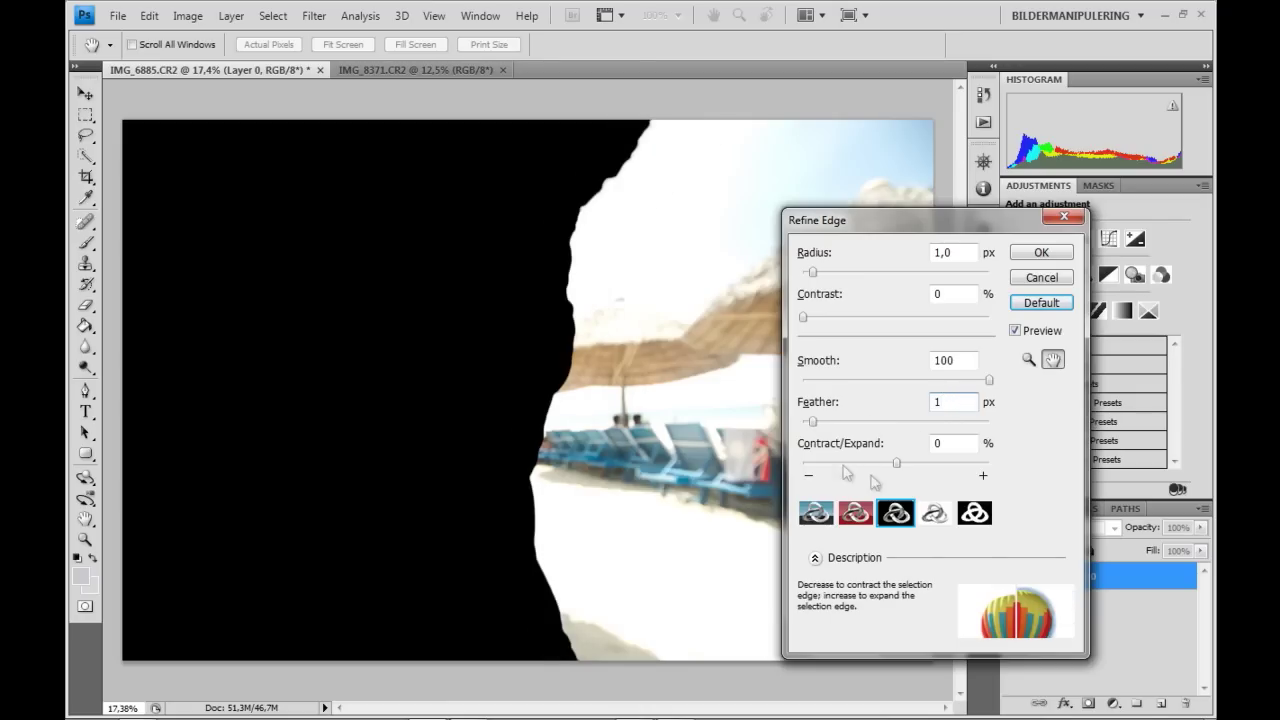
{"action": "left_click", "coordinate": [814, 463]}
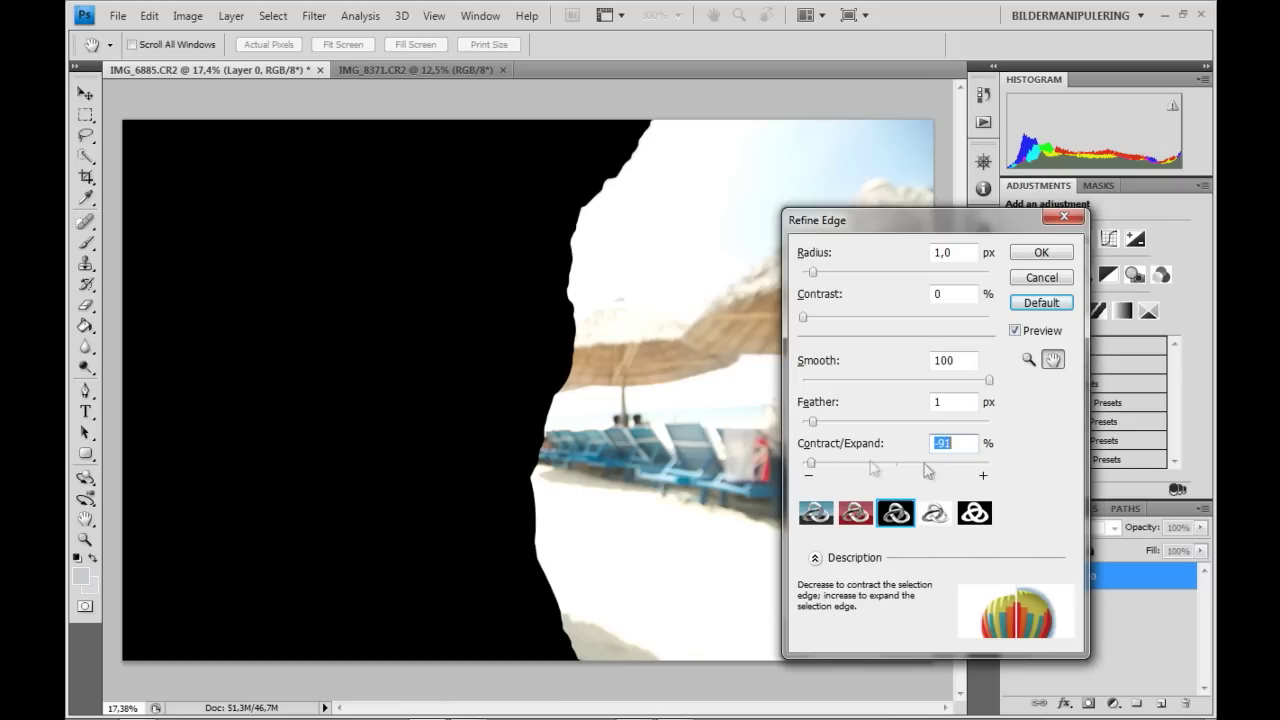
{"action": "left_click", "coordinate": [968, 465]}
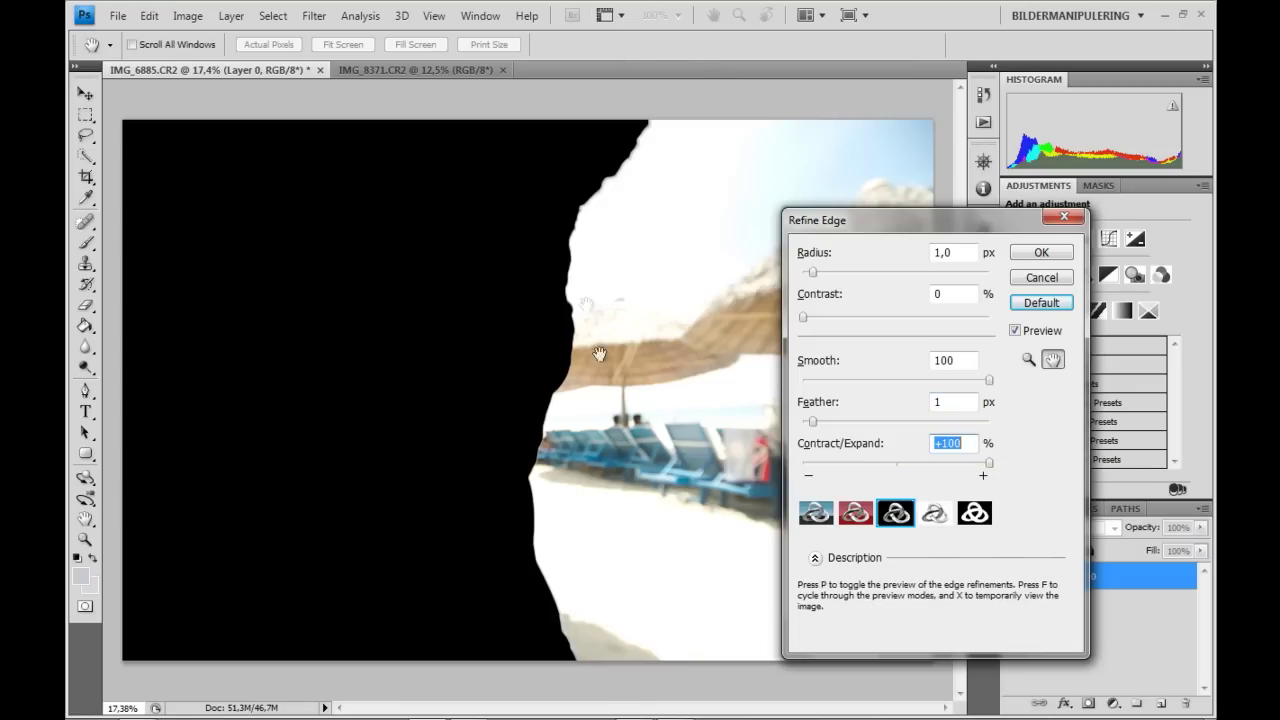
{"action": "left_click", "coordinate": [1041, 252]}
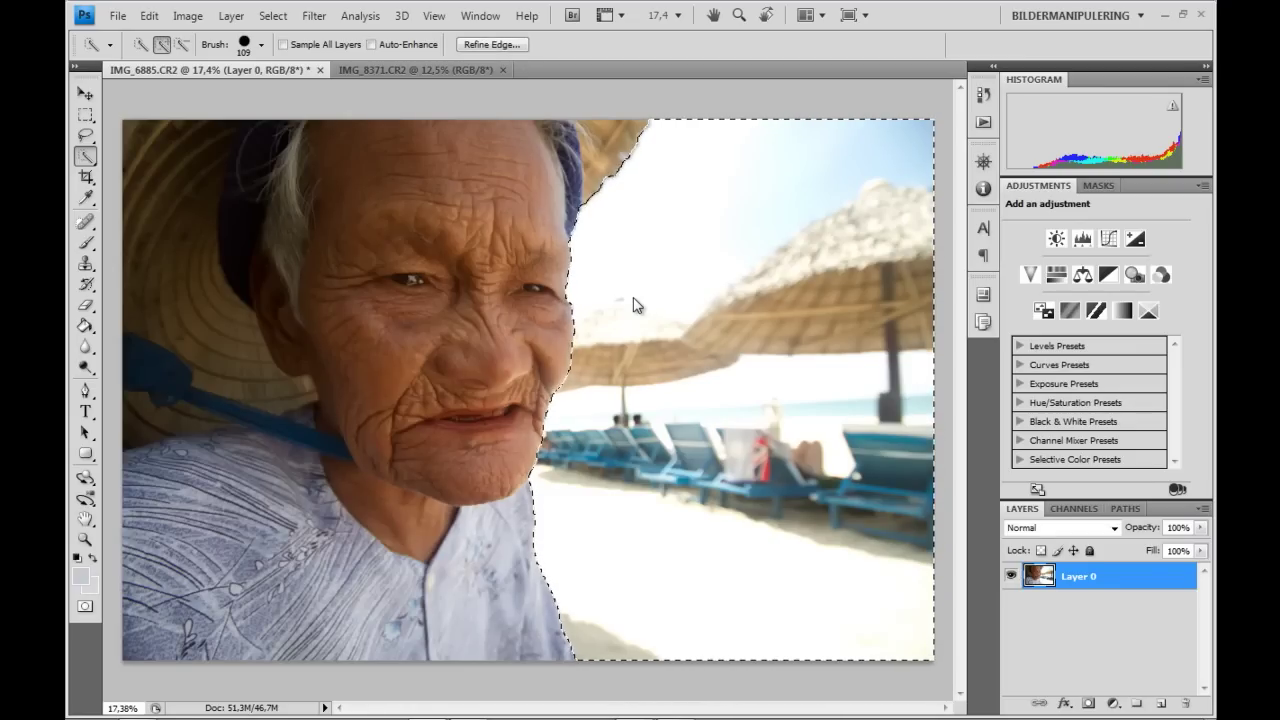
Delete the selected background to transparency, deselect, and zoom in to the hat edge.
{"action": "key", "text": "Delete"}
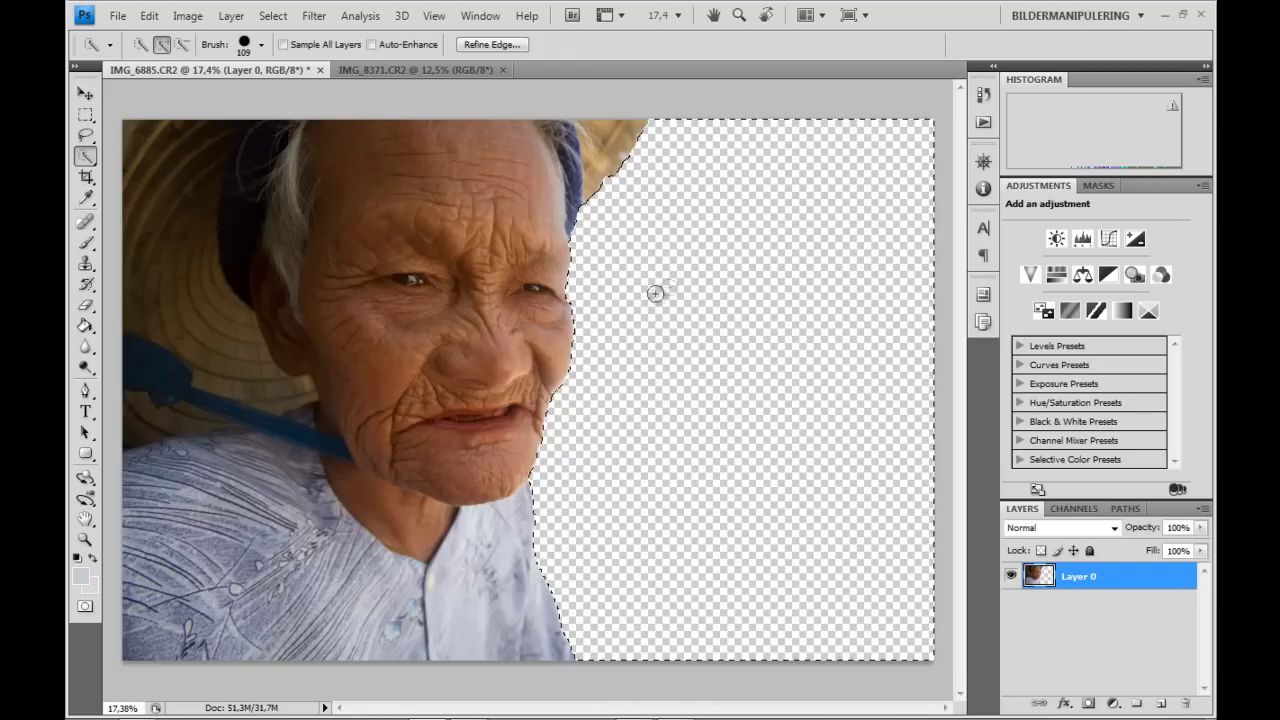
{"action": "right_click", "coordinate": [695, 281]}
{"action": "left_click", "coordinate": [719, 292]}
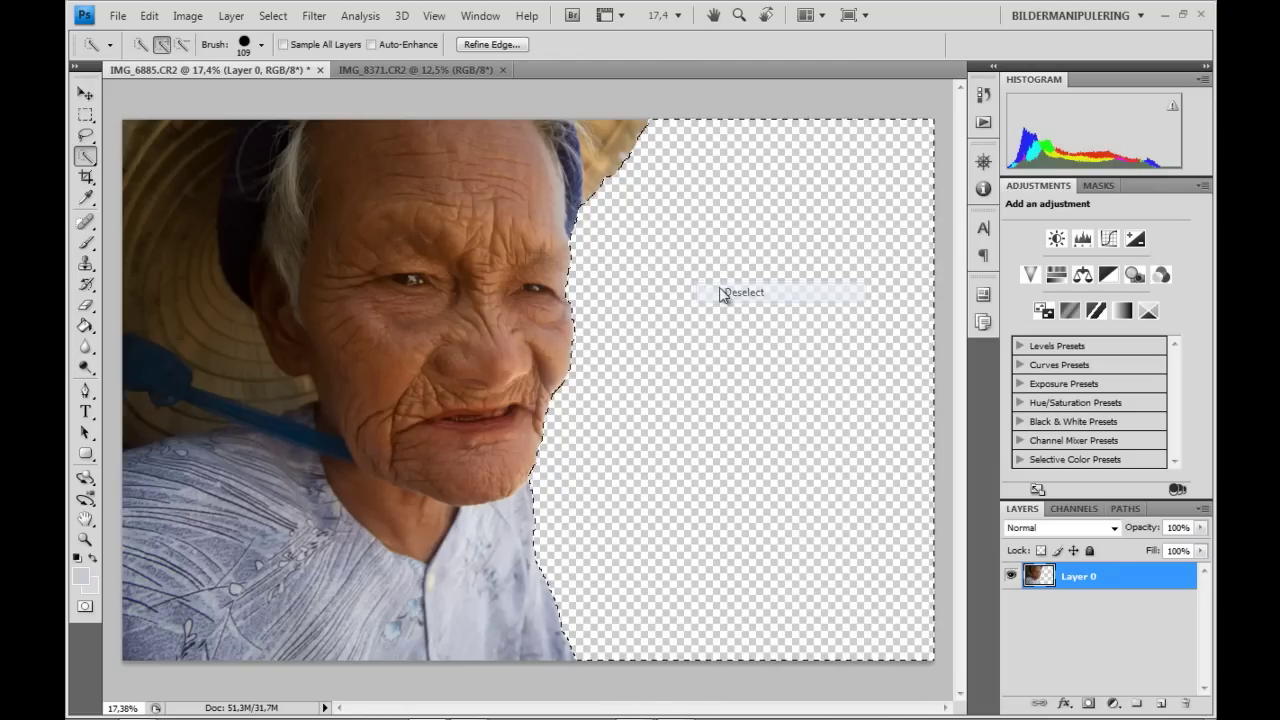
{"action": "scroll", "coordinate": [582, 407], "scroll_direction": "up", "scroll_amount": 2}
{"action": "scroll", "coordinate": [666, 294], "scroll_direction": "up", "scroll_amount": 2}
{"action": "mouse_move", "coordinate": [666, 294]}
{"action": "left_mouse_down"}
{"action": "mouse_move", "coordinate": [634, 528]}
{"action": "mouse_move", "coordinate": [626, 472]}
{"action": "mouse_move", "coordinate": [457, 600]}
{"action": "mouse_move", "coordinate": [523, 409]}
{"action": "mouse_move", "coordinate": [520, 430]}
{"action": "left_mouse_up"}
Bring the image's top edge into view and set the Quick Selection brush to 44 px.
{"action": "scroll", "coordinate": [528, 440], "scroll_direction": "down", "scroll_amount": 3}
{"action": "scroll", "coordinate": [534, 486], "scroll_direction": "down", "scroll_amount": 5}
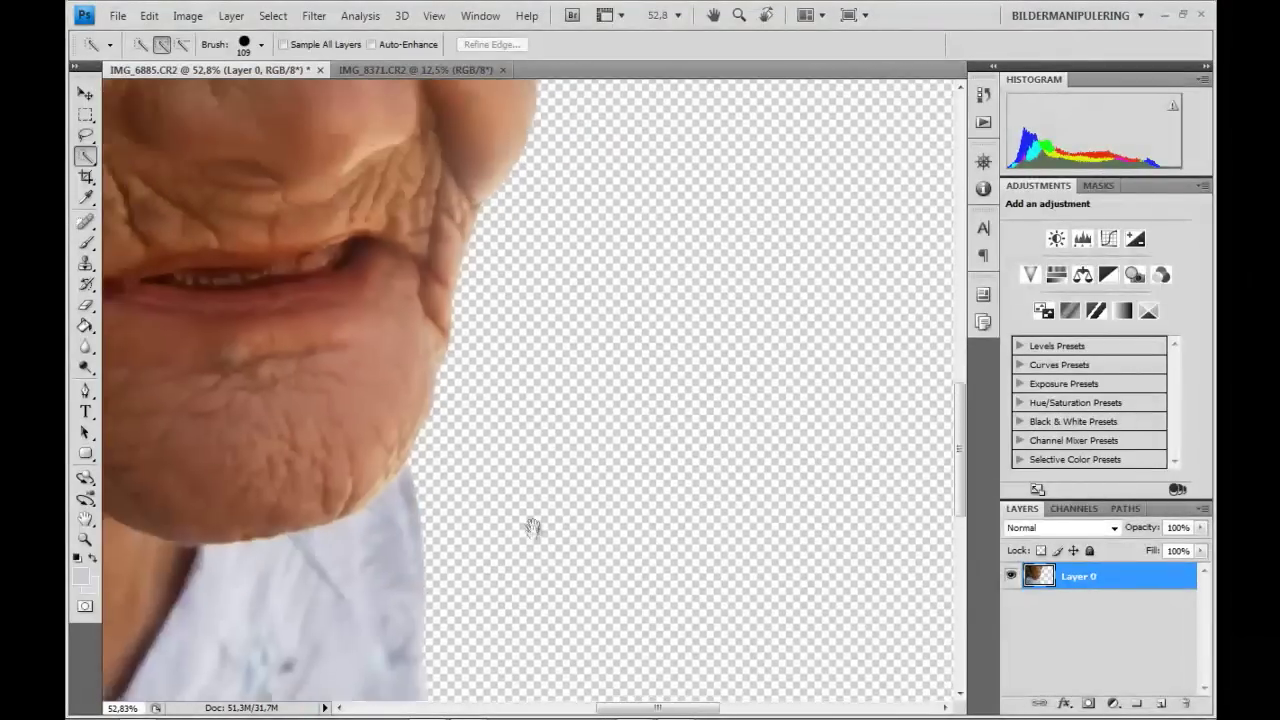
{"action": "scroll", "coordinate": [510, 420], "scroll_direction": "down", "scroll_amount": 5}
{"action": "scroll", "coordinate": [455, 280], "scroll_direction": "down", "scroll_amount": 5}
{"action": "scroll", "coordinate": [422, 240], "scroll_direction": "up", "scroll_amount": 5}
{"action": "scroll", "coordinate": [586, 257], "scroll_direction": "up", "scroll_amount": 4}
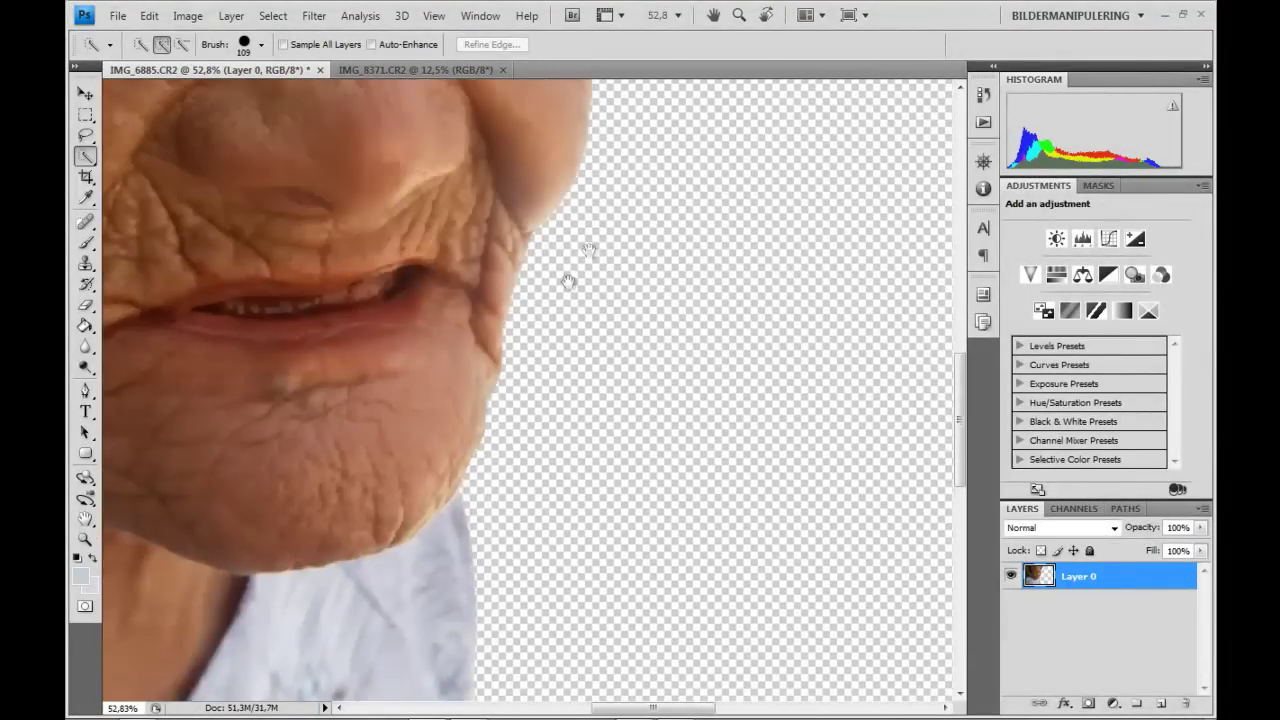
{"action": "scroll", "coordinate": [543, 514], "scroll_direction": "up", "scroll_amount": 4}
{"action": "scroll", "coordinate": [527, 601], "scroll_direction": "up", "scroll_amount": 3}
{"action": "left_click_drag", "start_coordinate": [498, 416], "coordinate": [463, 503]}
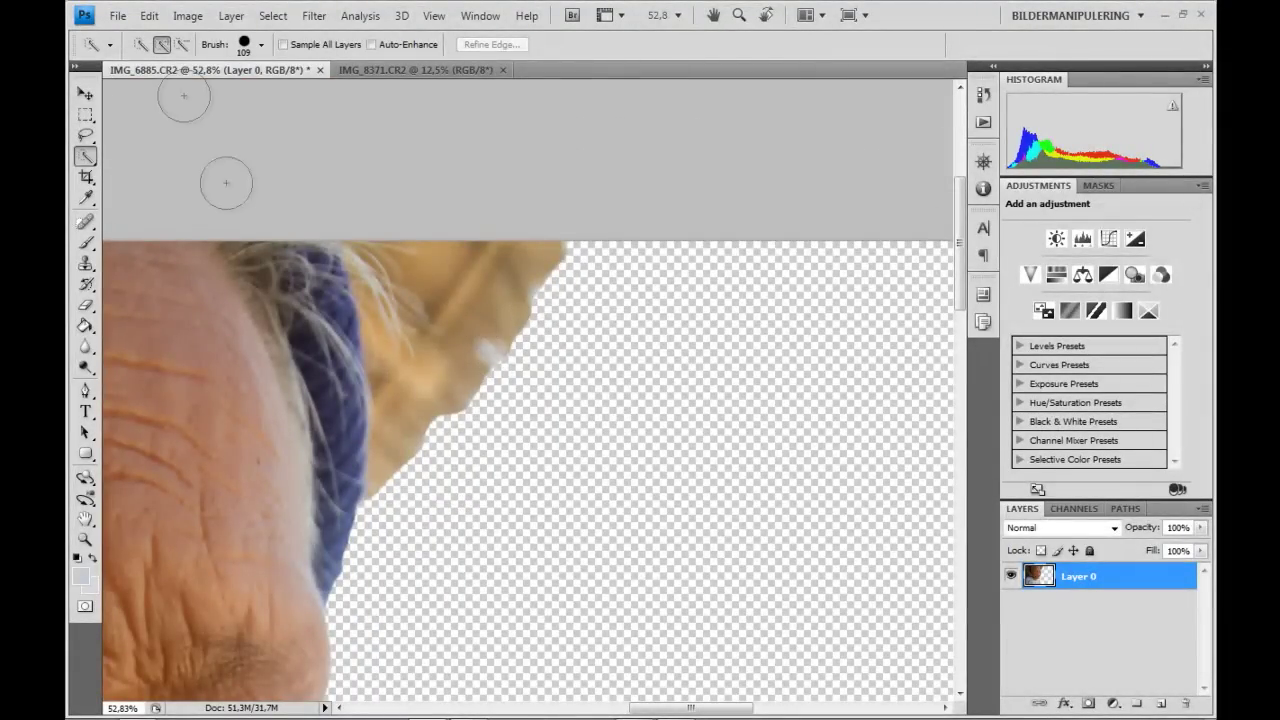
{"action": "left_click", "coordinate": [243, 44]}
{"action": "left_click", "coordinate": [205, 97]}
{"action": "left_click", "coordinate": [498, 369]}
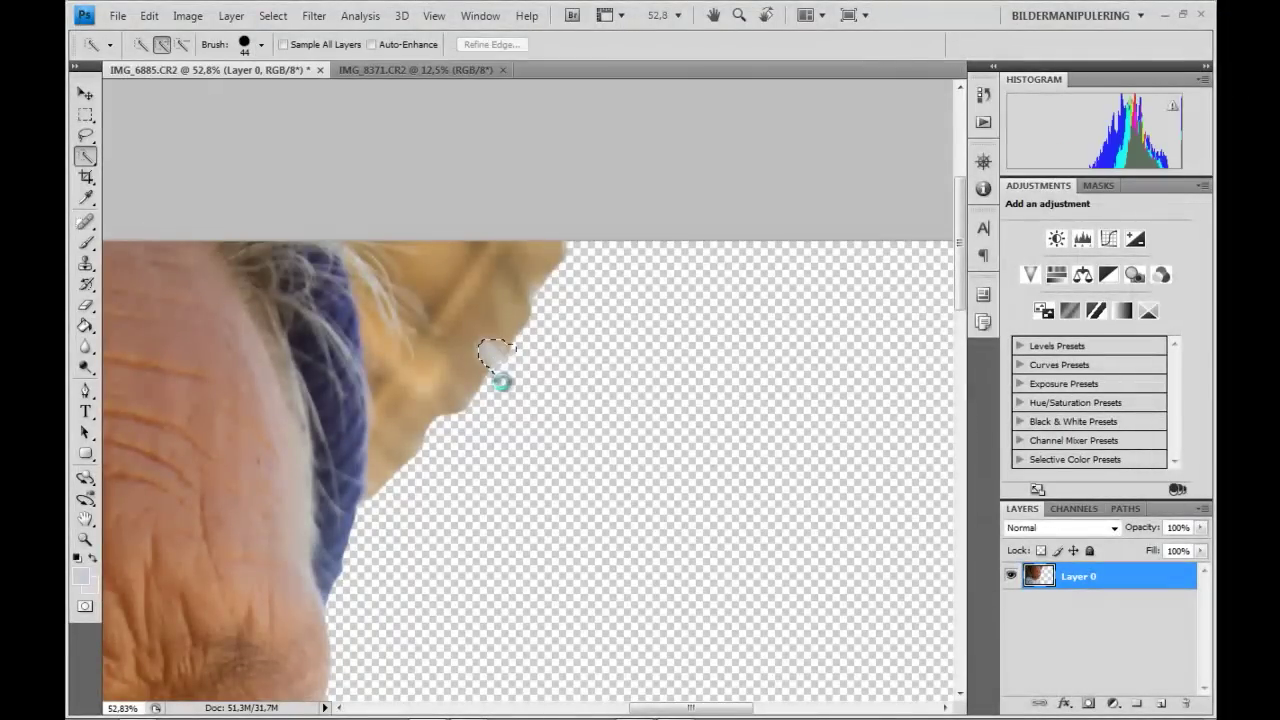
{"action": "key", "text": "ctrl+d"}
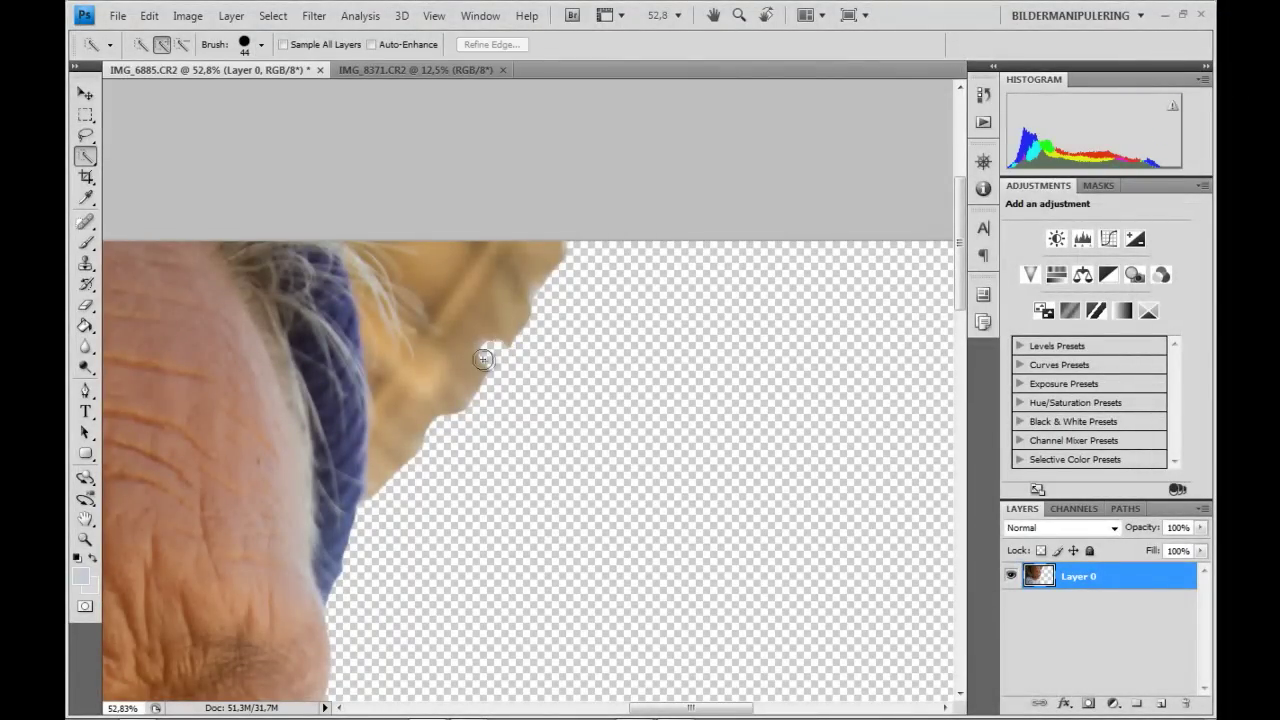
Delete four stray patches along the hat's edge, deselecting after each, then zoom out.
{"action": "left_click", "coordinate": [481, 349]}
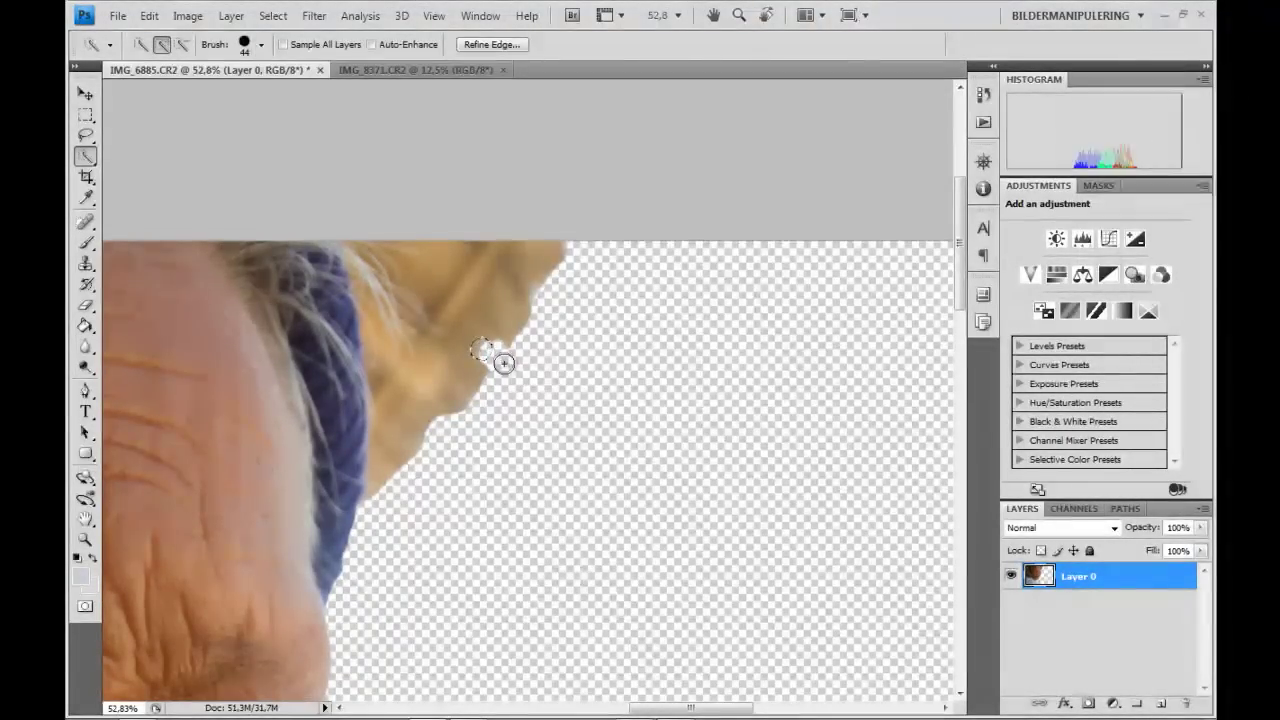
{"action": "key", "text": "Delete"}
{"action": "key", "text": "ctrl+d"}
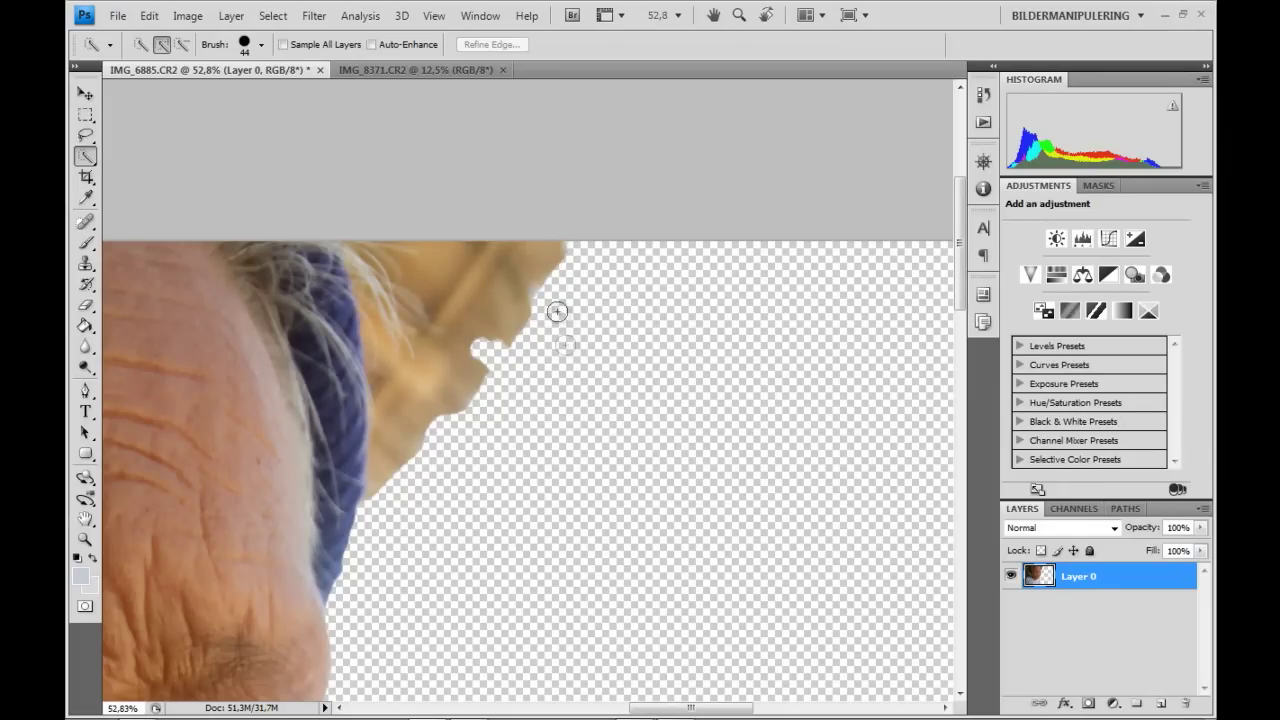
{"action": "left_click", "coordinate": [540, 293]}
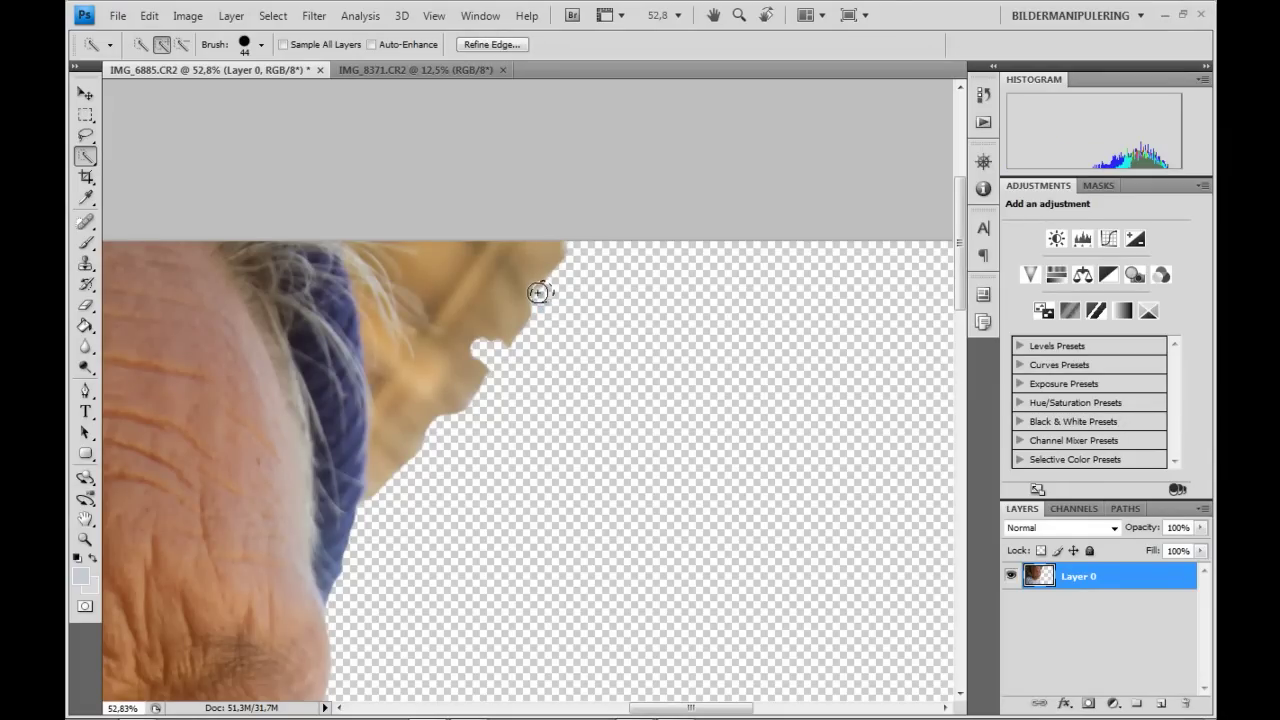
{"action": "key", "text": "Delete"}
{"action": "key", "text": "ctrl+d"}
{"action": "left_click", "coordinate": [570, 249]}
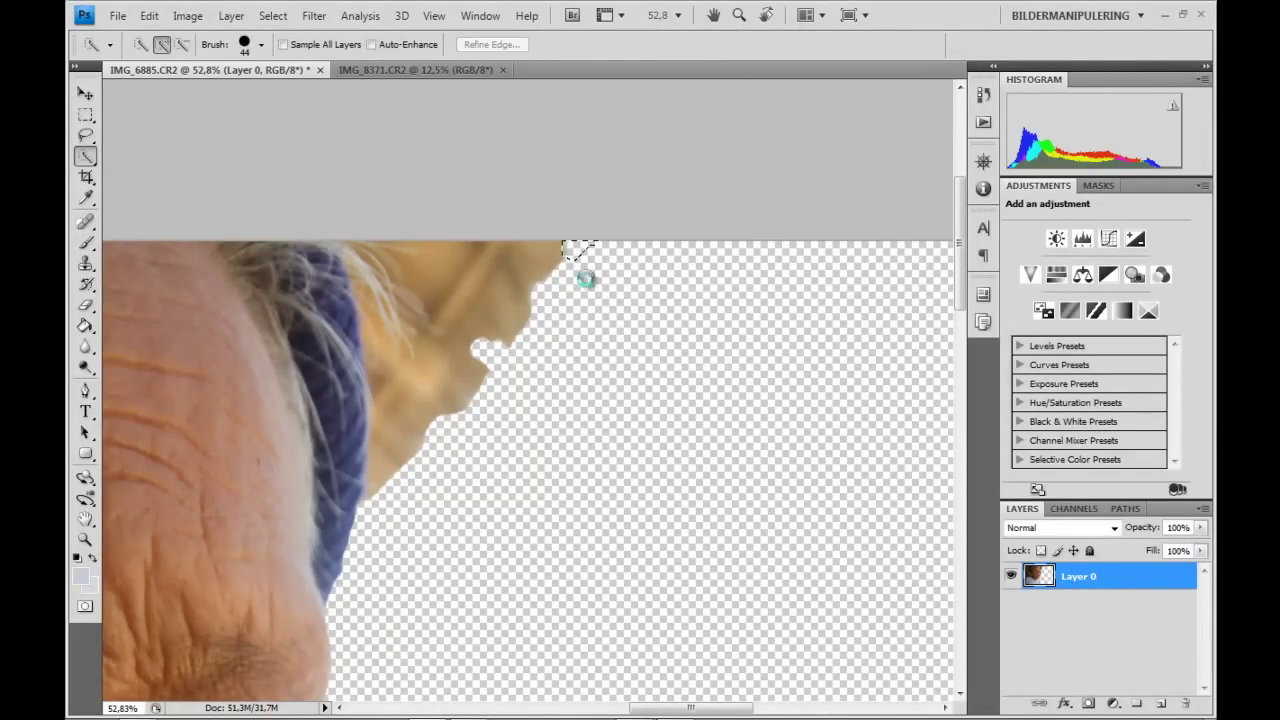
{"action": "key", "text": "Delete"}
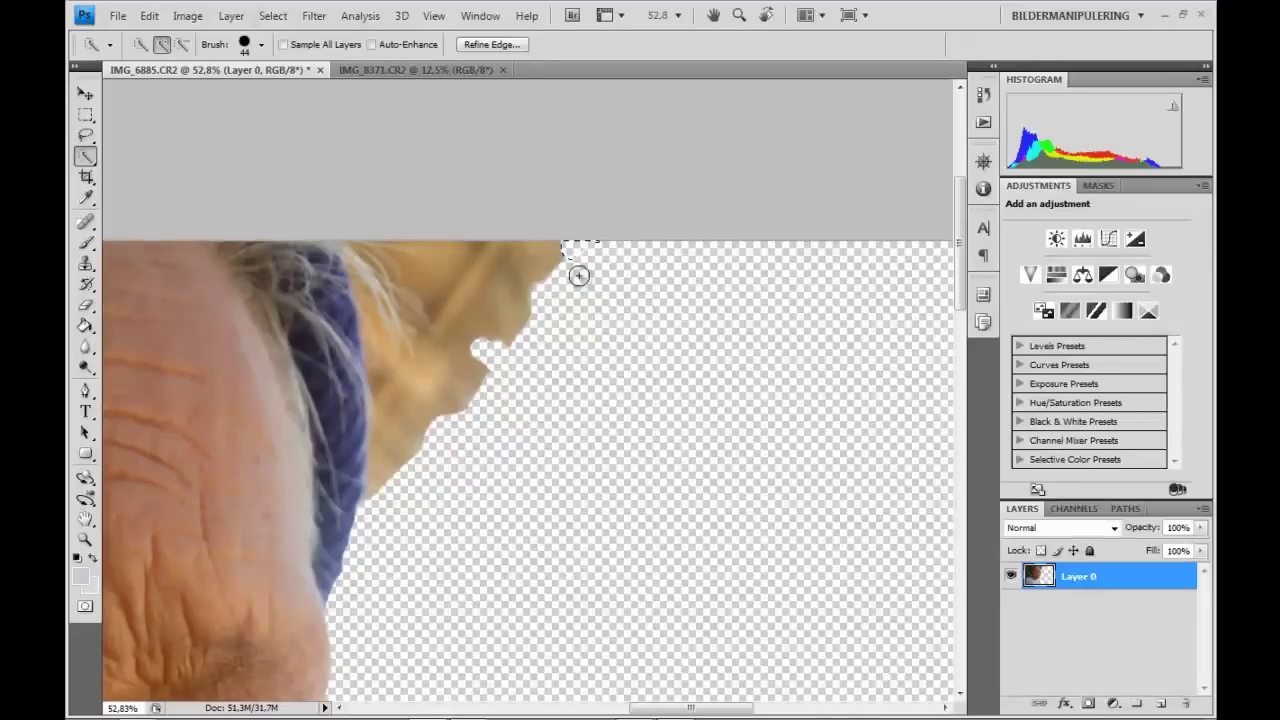
{"action": "key", "text": "ctrl+d"}
{"action": "left_click", "coordinate": [576, 268]}
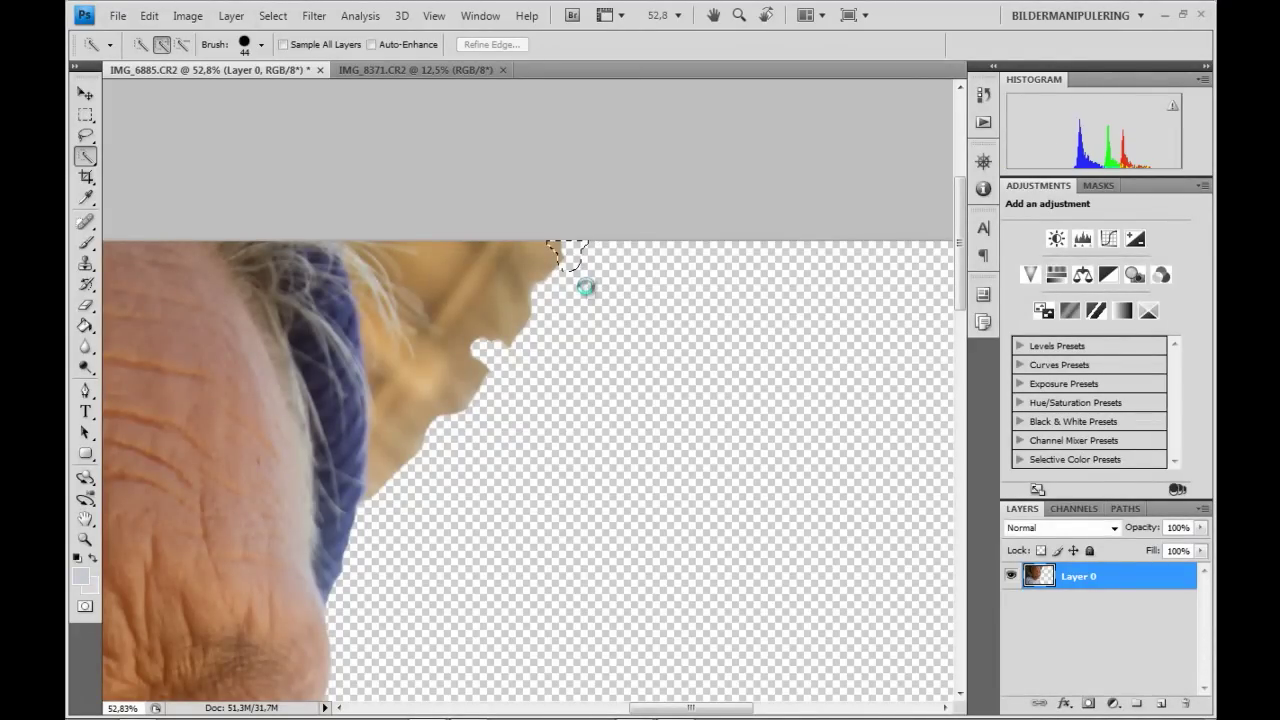
{"action": "key", "text": "Delete"}
{"action": "key", "text": "ctrl+d"}
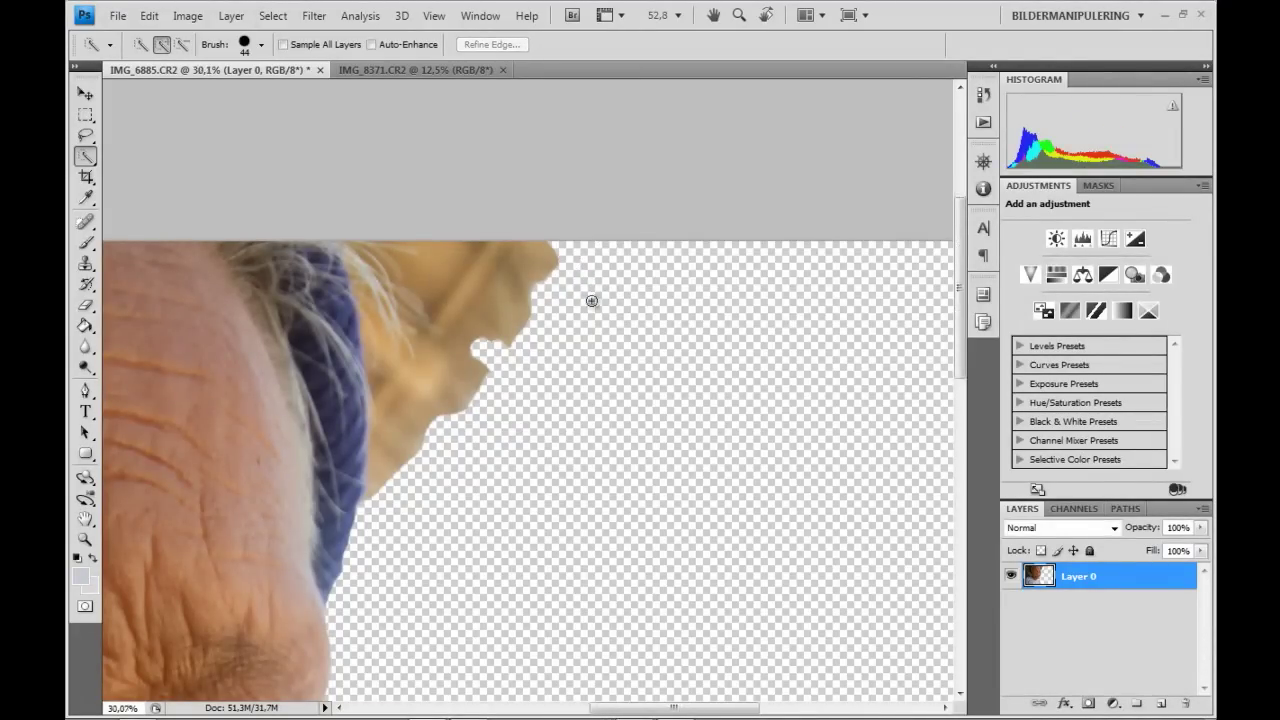
{"action": "scroll", "coordinate": [603, 327], "scroll_direction": "down", "scroll_amount": 3}
{"action": "scroll", "coordinate": [603, 328], "scroll_direction": "down", "scroll_amount": 3}
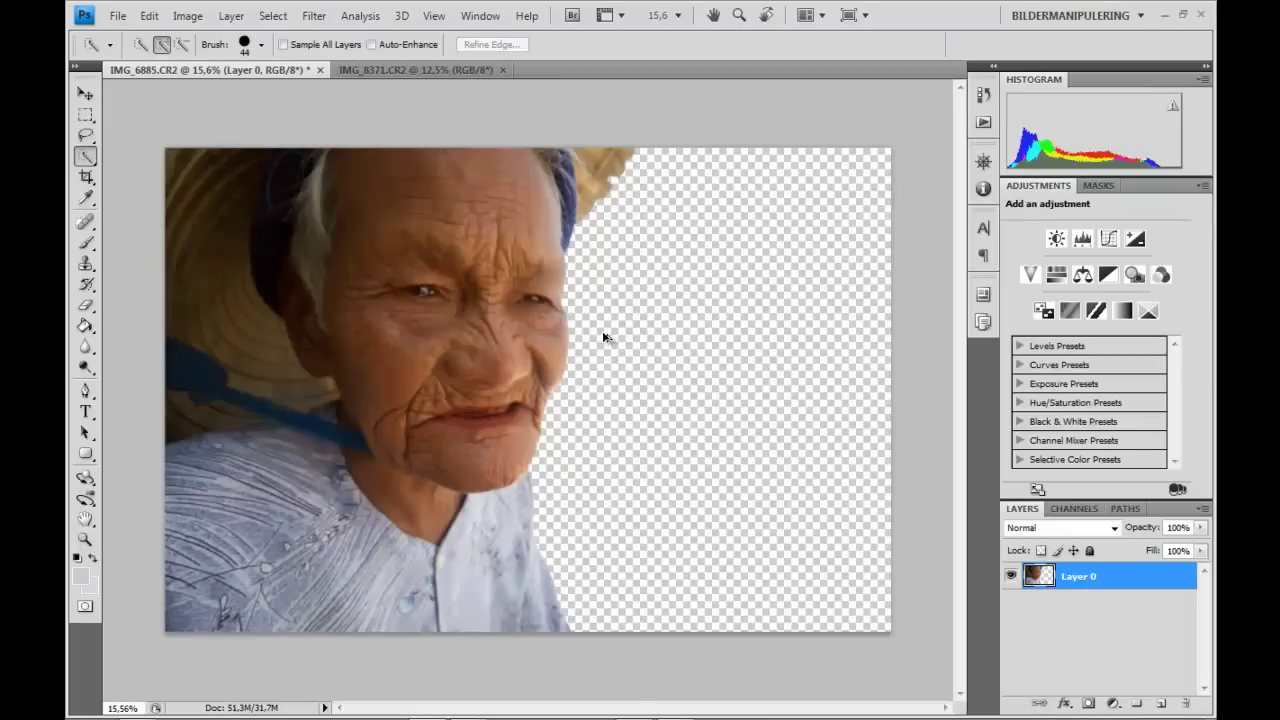
Clear the leftover selection and drag the portrait with the Move tool onto IMG_8371.CR2.
{"action": "key", "text": "ctrl+shift+d"}
{"action": "key", "text": "ctrl+d"}
{"action": "key", "text": "v"}
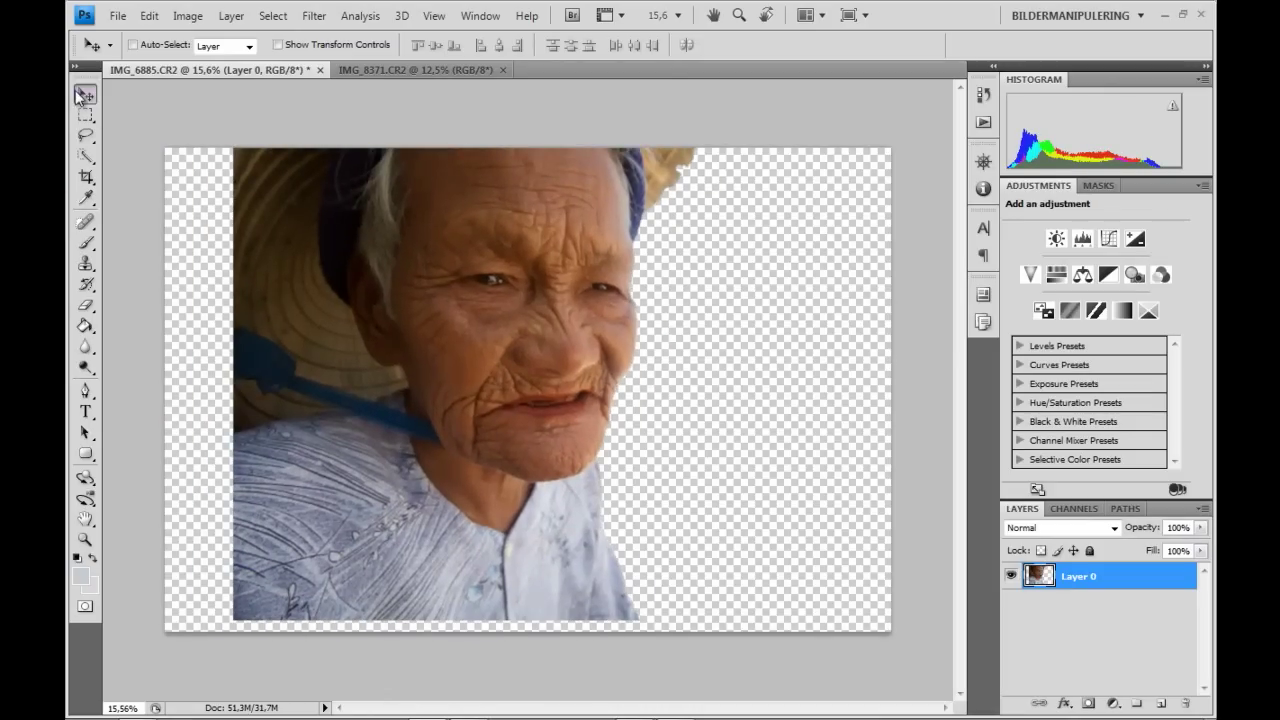
{"action": "mouse_move", "coordinate": [442, 344]}
{"action": "left_mouse_down"}
{"action": "mouse_move", "coordinate": [381, 70]}
{"action": "mouse_move", "coordinate": [385, 92]}
{"action": "left_mouse_up"}
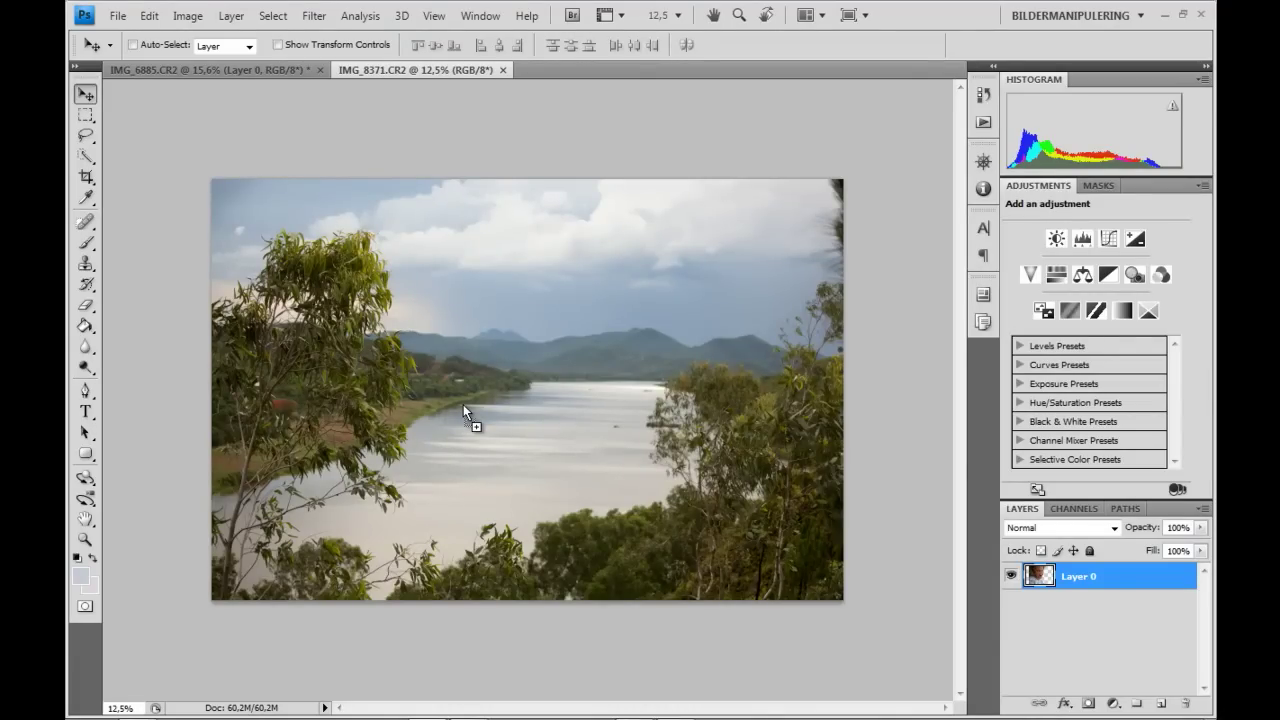
Drop the portrait in, unlock Background as Layer 0, and scale it to 92.6%.
{"action": "left_click_drag", "start_coordinate": [463, 404], "coordinate": [463, 404]}
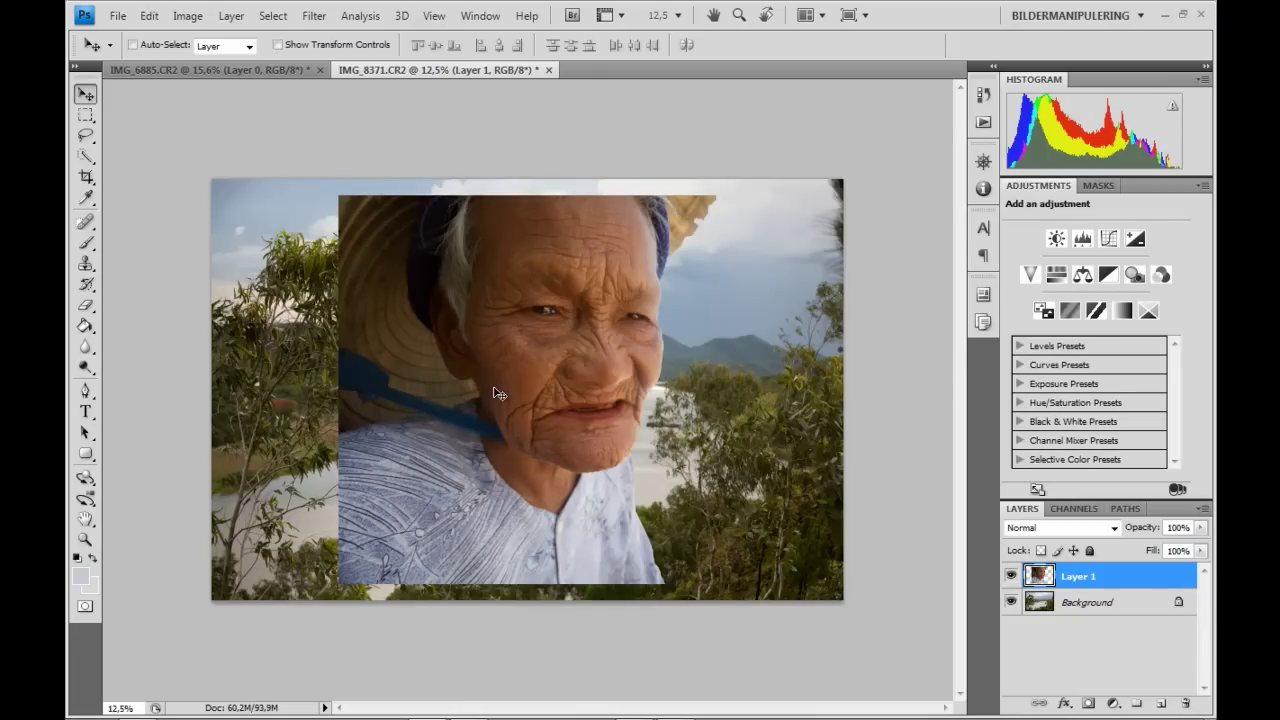
{"action": "double_click", "coordinate": [1120, 604], "text": "alt"}
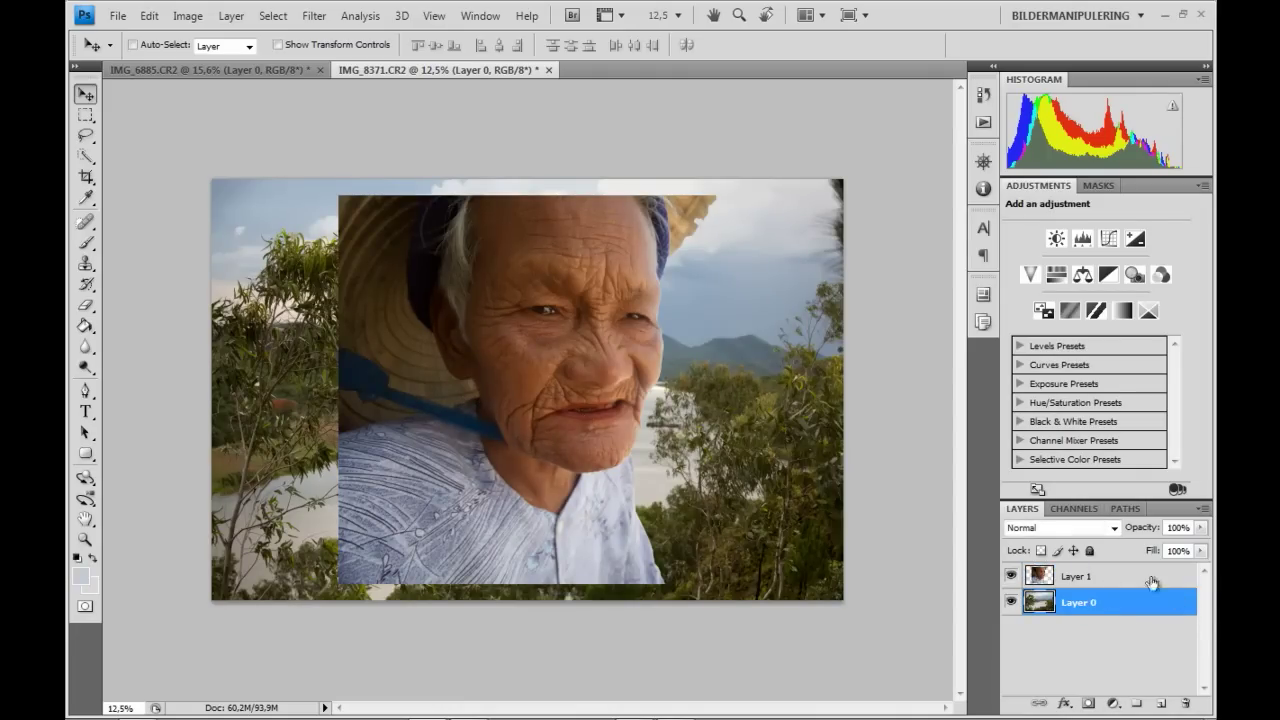
{"action": "key", "text": "ctrl+t"}
{"action": "left_click_drag", "start_coordinate": [212, 180], "coordinate": [238, 192]}
{"action": "key", "text": "Return"}
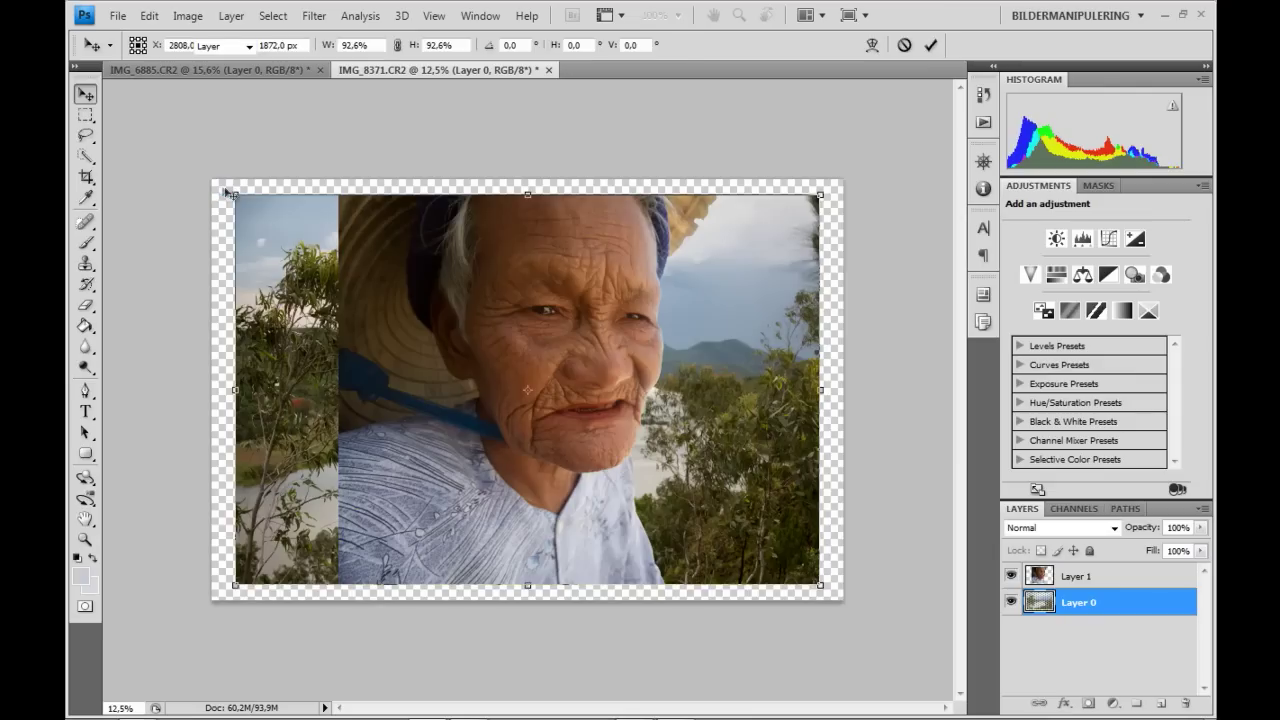
Crop the canvas in to the scaled landscape's photo edges.
{"action": "key", "text": "c"}
{"action": "left_click_drag", "start_coordinate": [212, 180], "coordinate": [843, 600]}
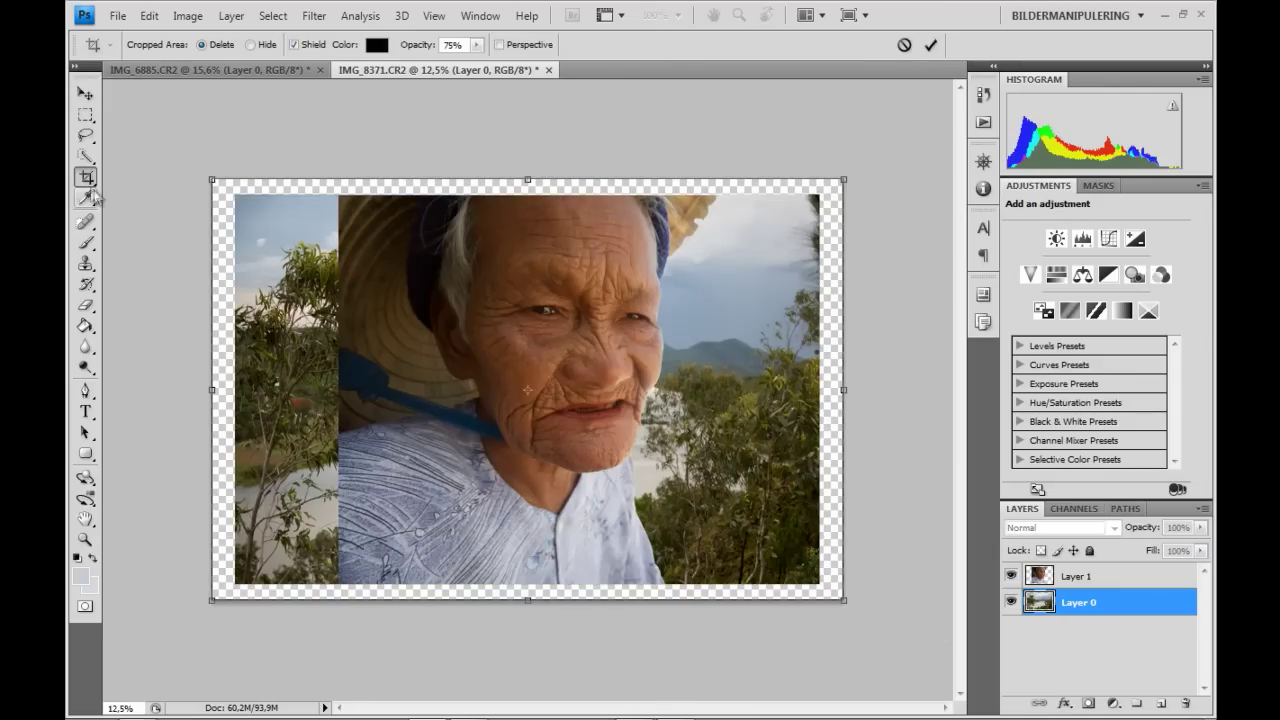
{"action": "left_click_drag", "start_coordinate": [210, 176], "coordinate": [233, 190]}
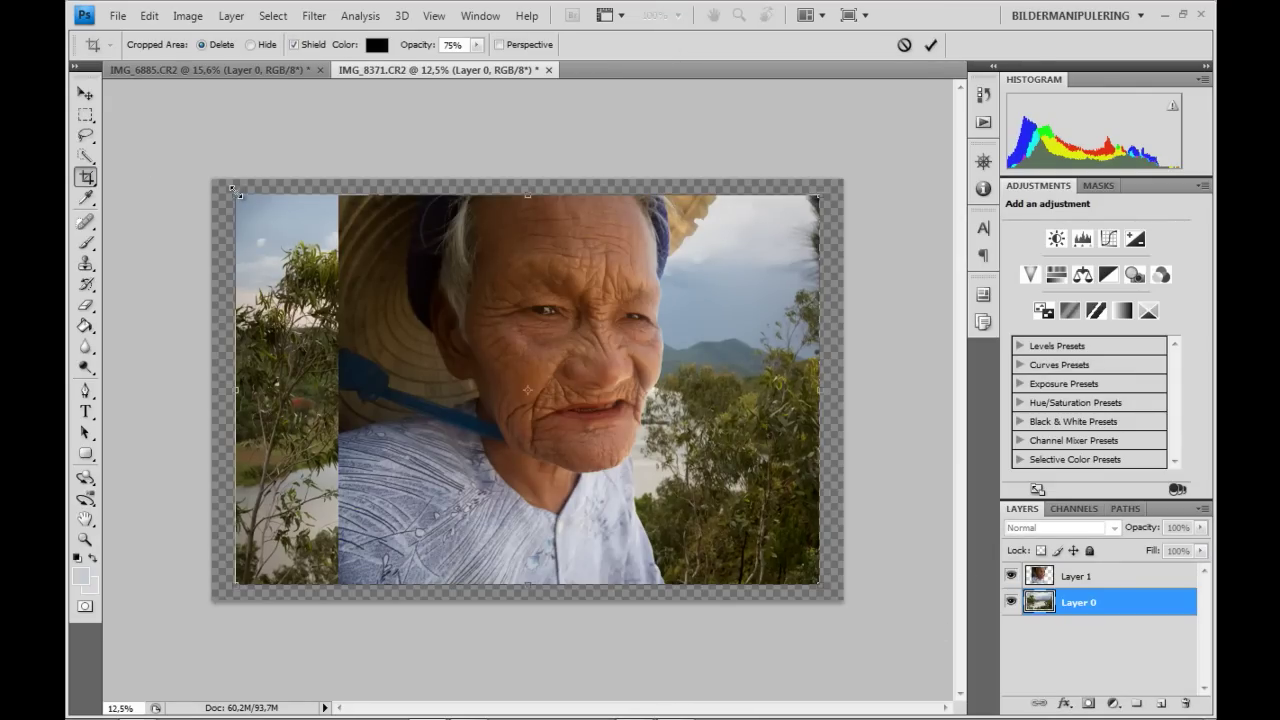
{"action": "double_click", "coordinate": [466, 270]}
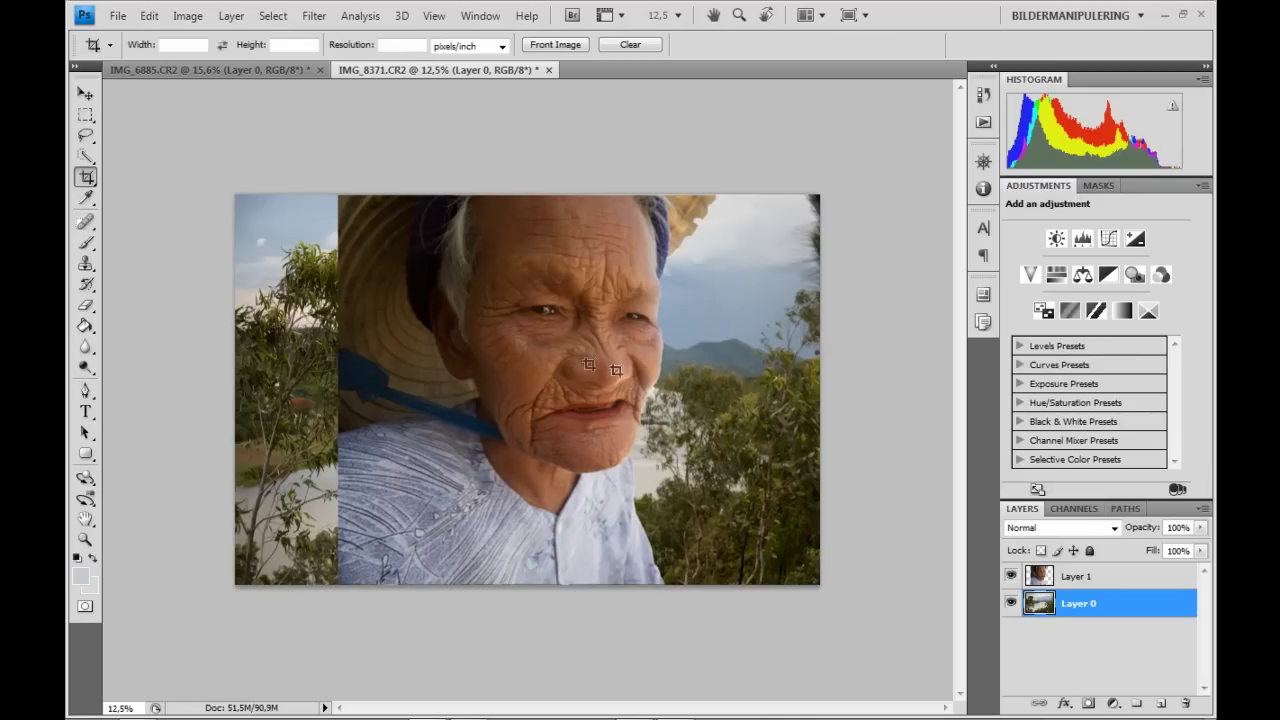
Hide the portrait layer so only the river landscape shows, then pick the Move tool.
{"action": "left_click", "coordinate": [1010, 603]}
{"action": "left_click", "coordinate": [1010, 576]}
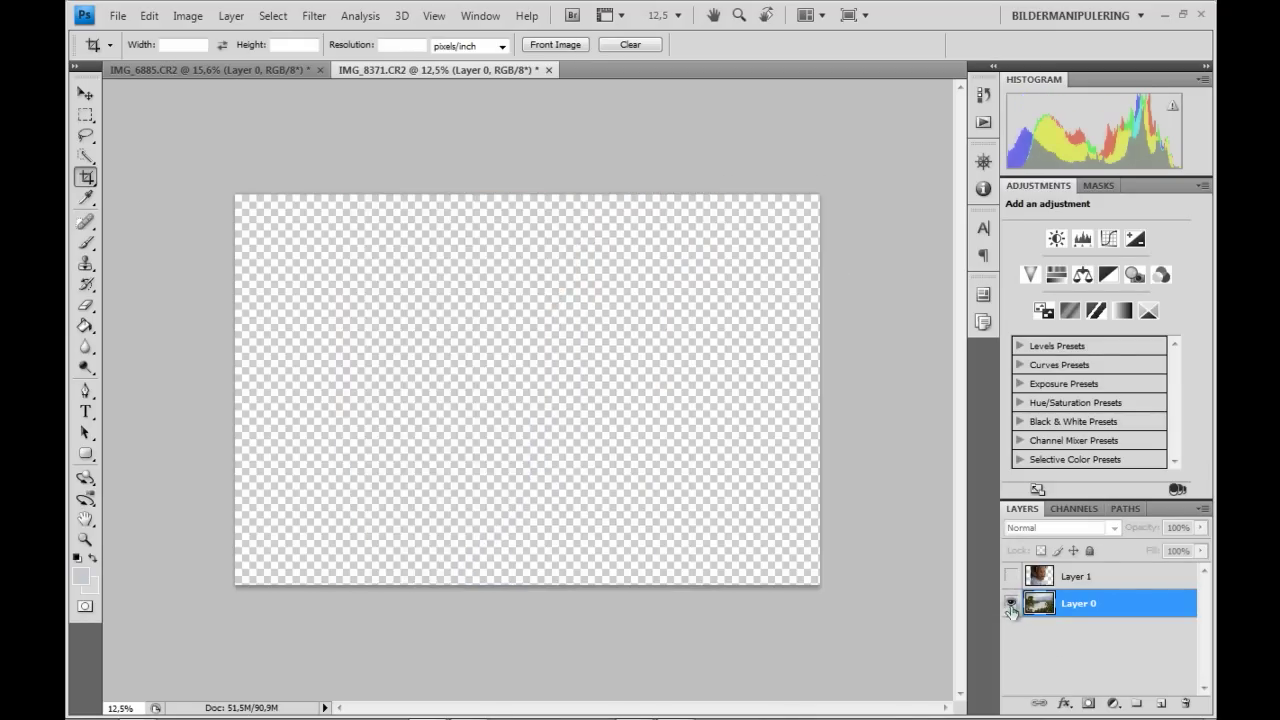
{"action": "left_click", "coordinate": [1010, 603]}
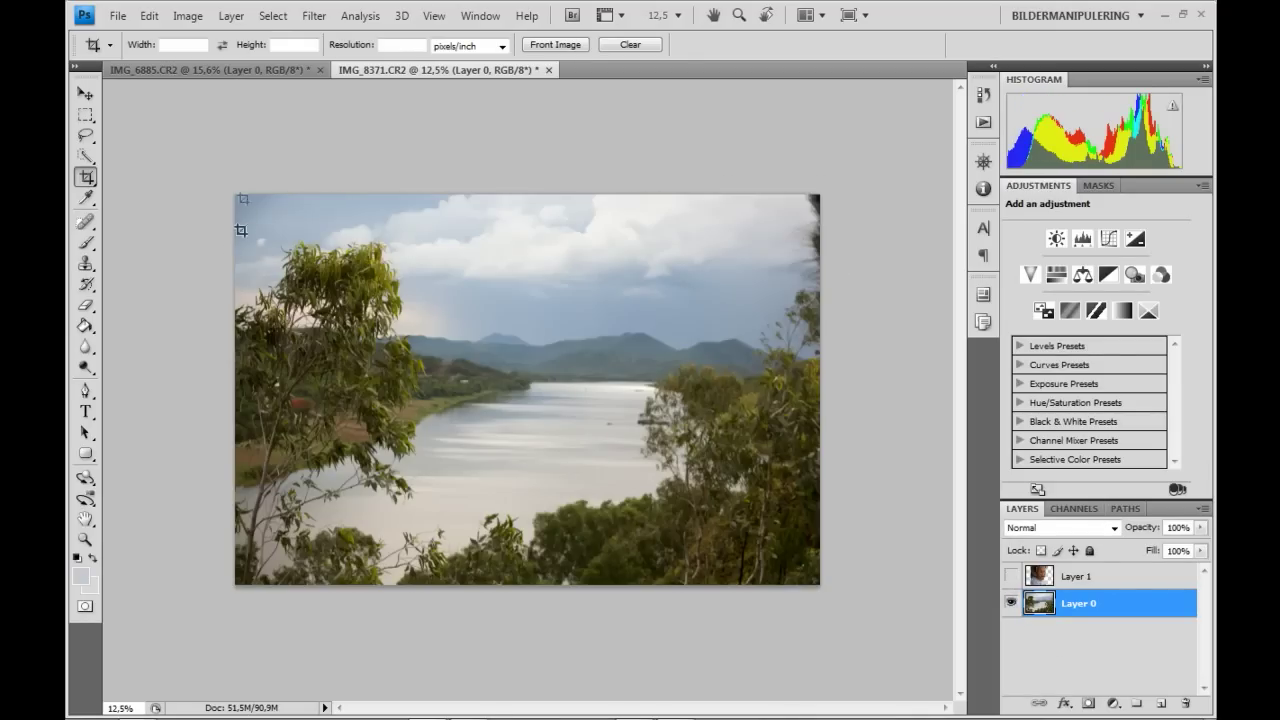
{"action": "key", "text": "v"}
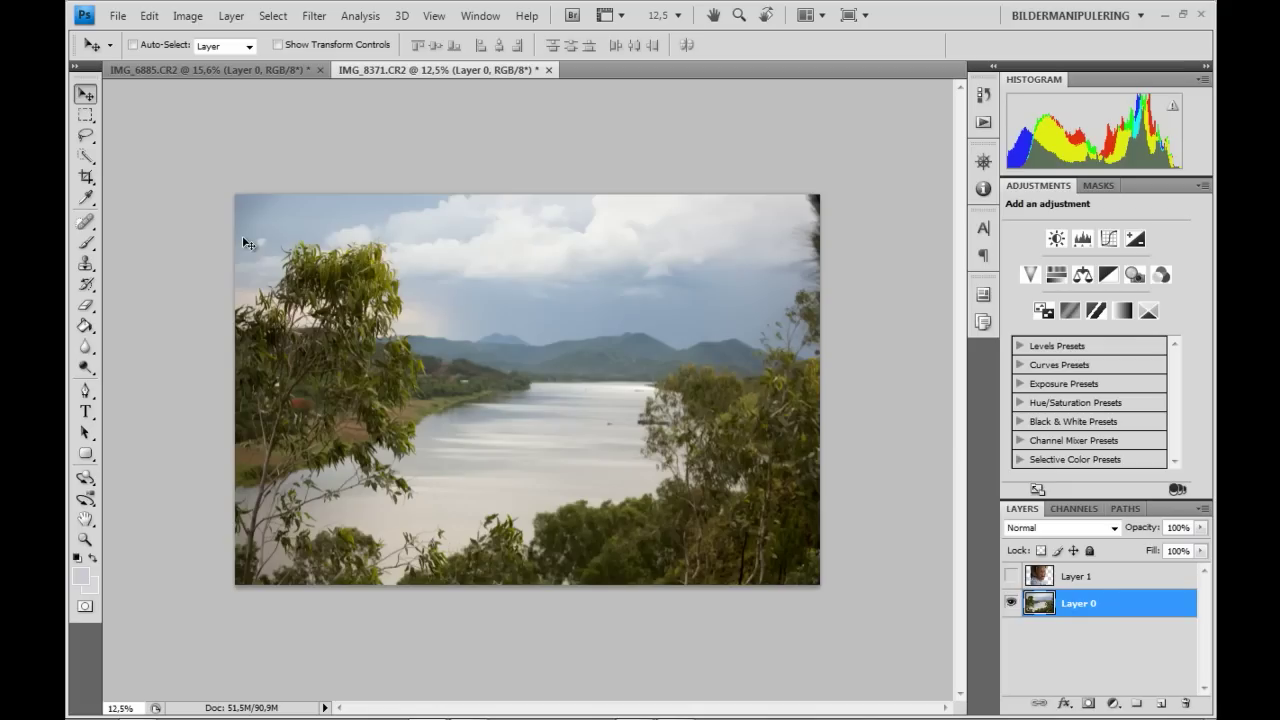
Apply Lens Correction with the grid hidden and Vignette Amount +35.
{"action": "left_click", "coordinate": [314, 16]}
{"action": "mouse_move", "coordinate": [396, 198]}
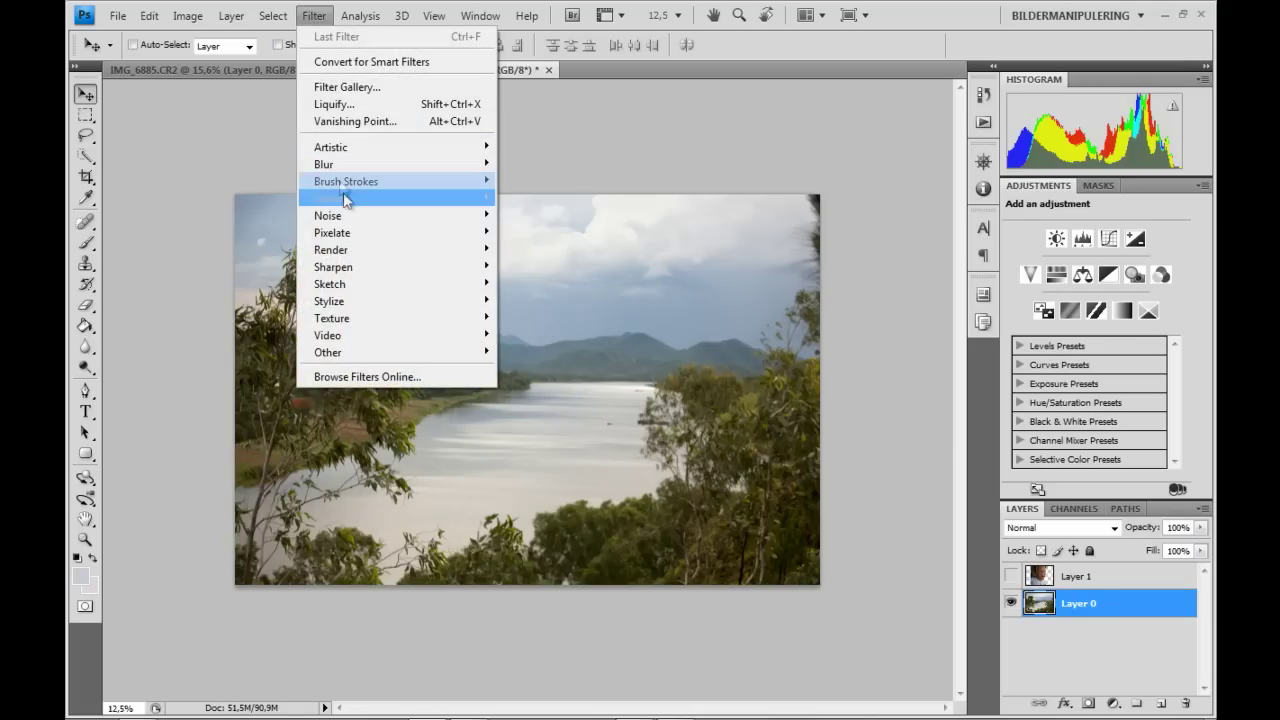
{"action": "left_click", "coordinate": [570, 248]}
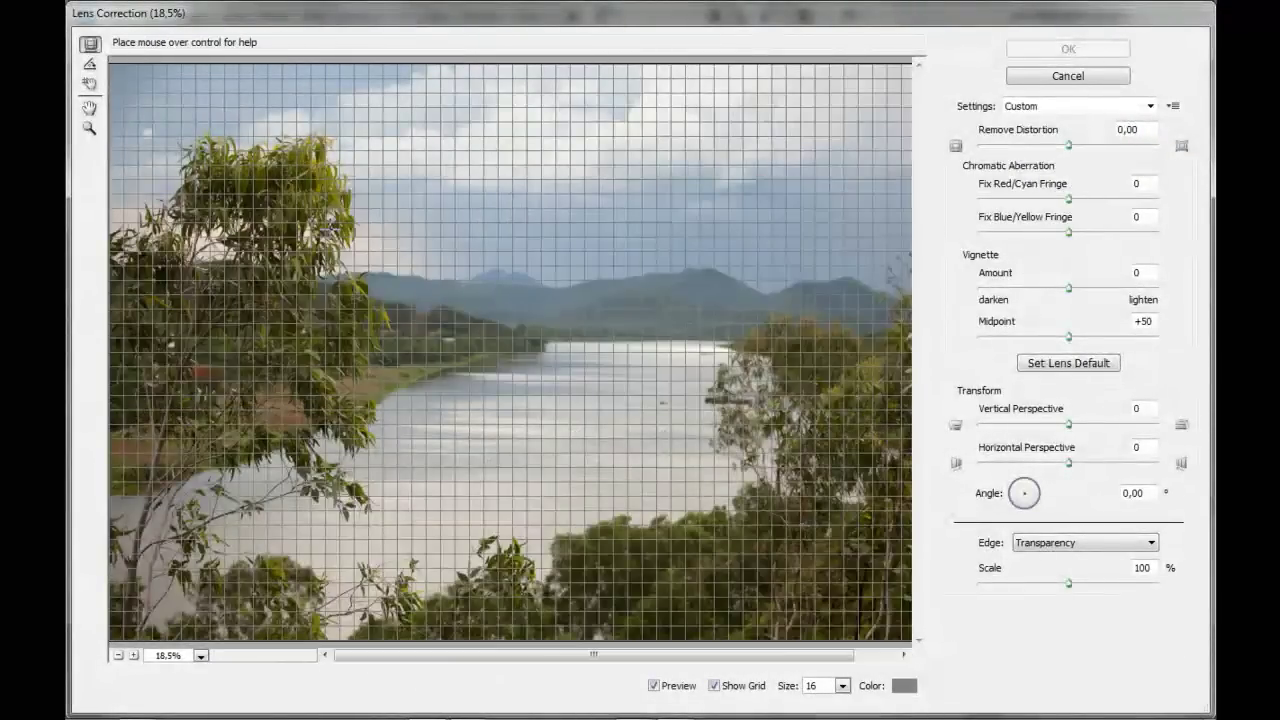
{"action": "key", "text": "ctrl+apostrophe"}
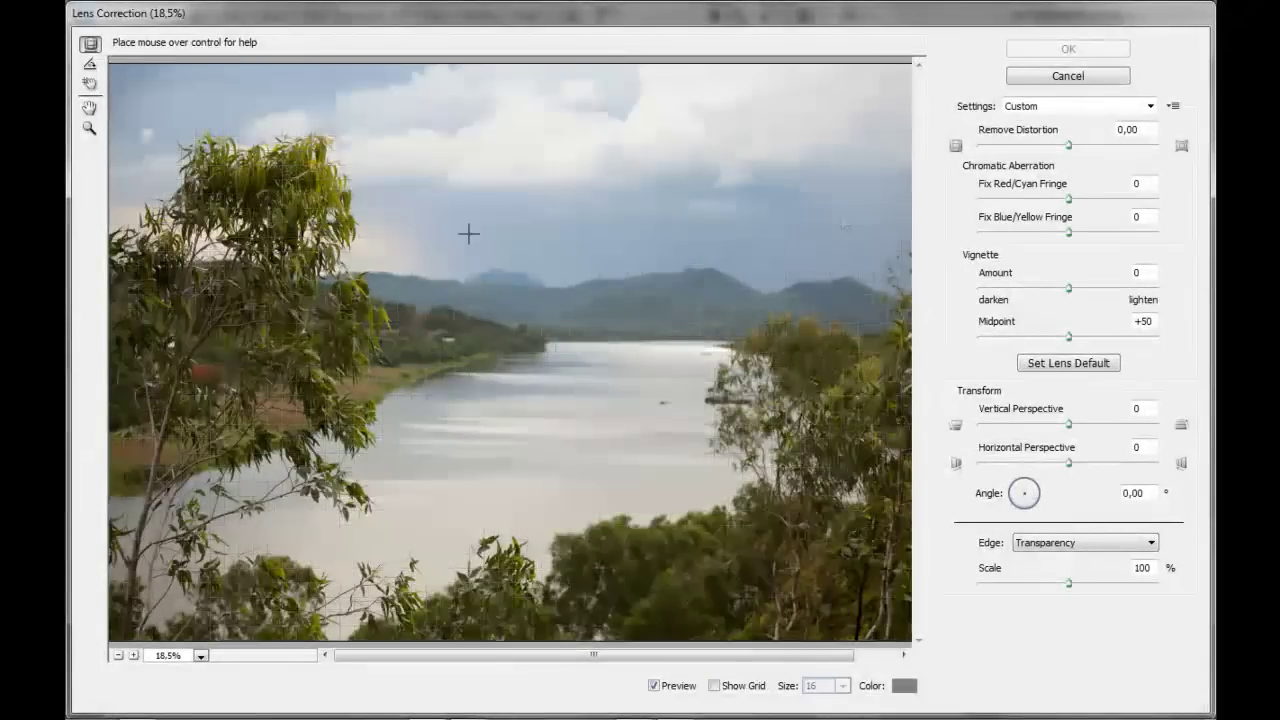
{"action": "left_click", "coordinate": [1094, 288]}
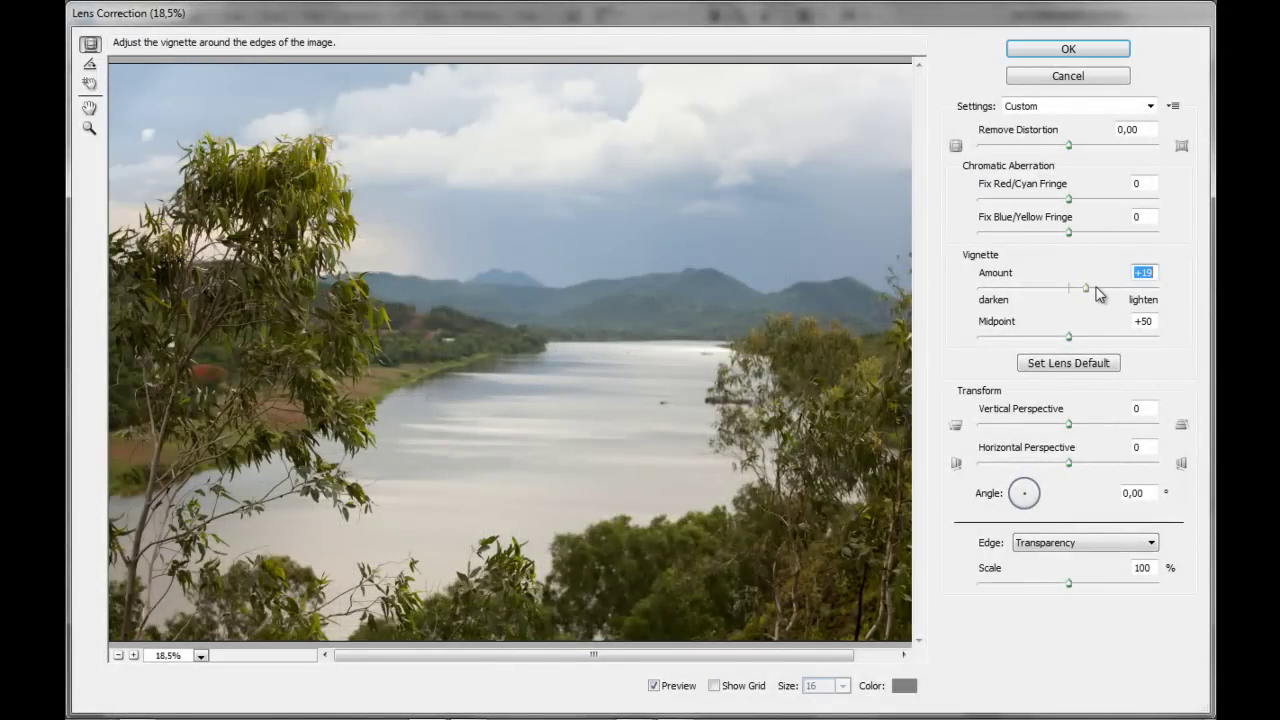
{"action": "left_click_drag", "start_coordinate": [1097, 290], "coordinate": [1100, 288]}
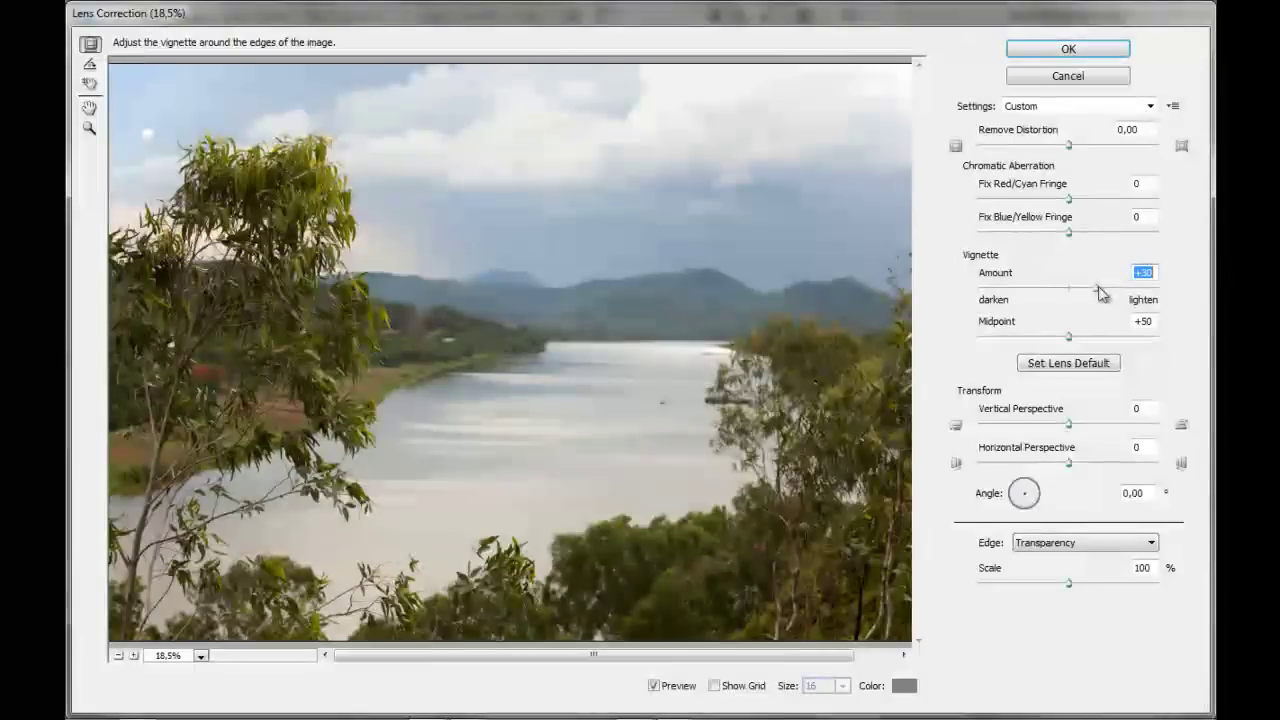
{"action": "left_click", "coordinate": [118, 655]}
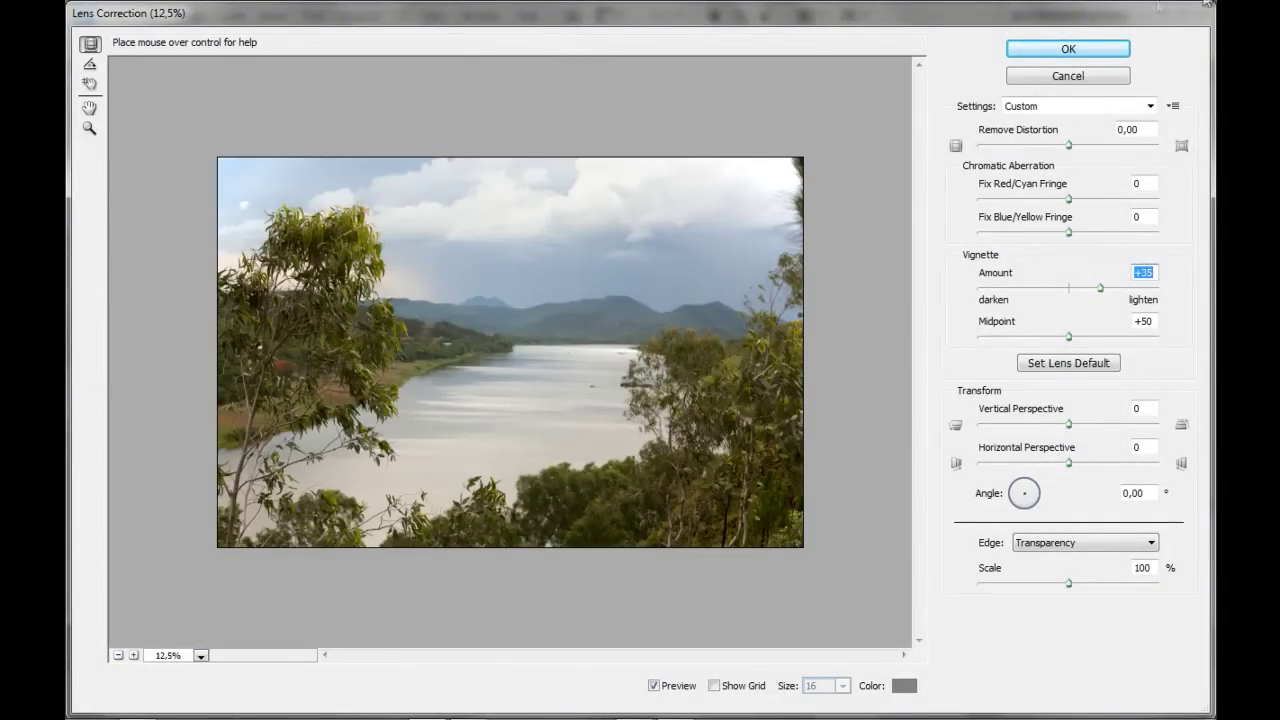
{"action": "left_click", "coordinate": [1042, 54]}
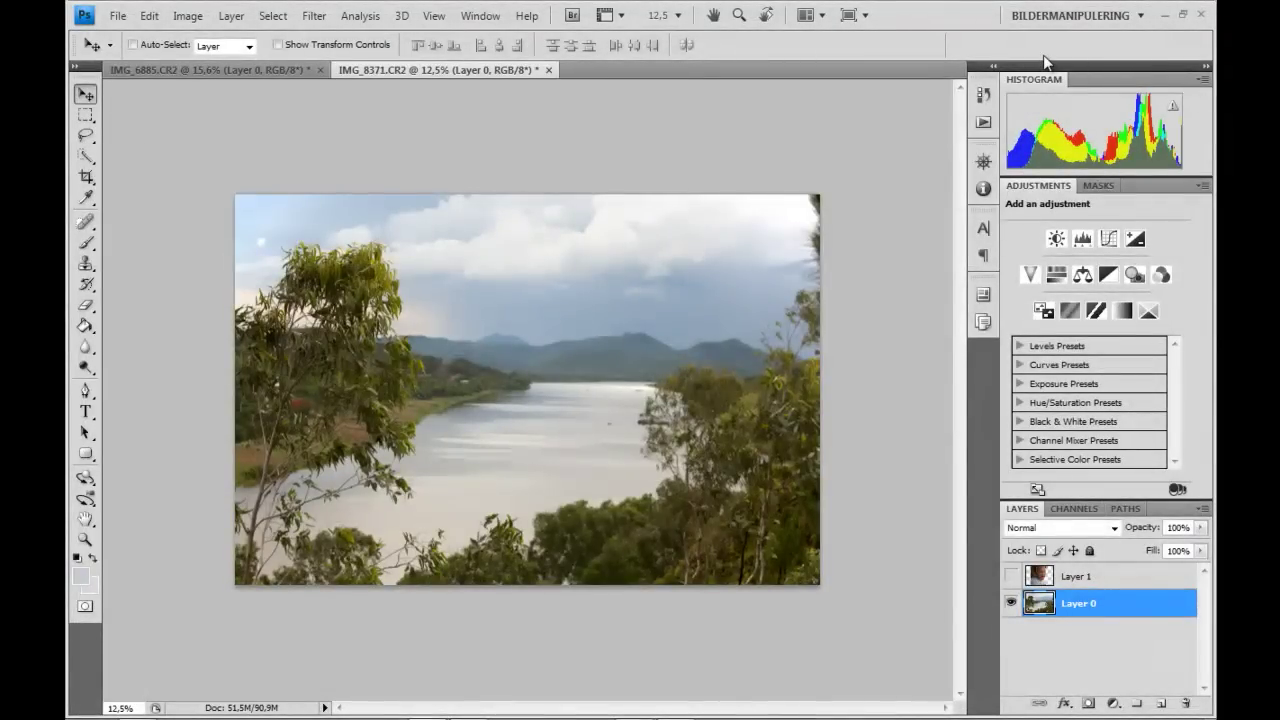
Show the portrait Layer 1 and slide it flush to the canvas's left edge.
{"action": "left_click", "coordinate": [1011, 576]}
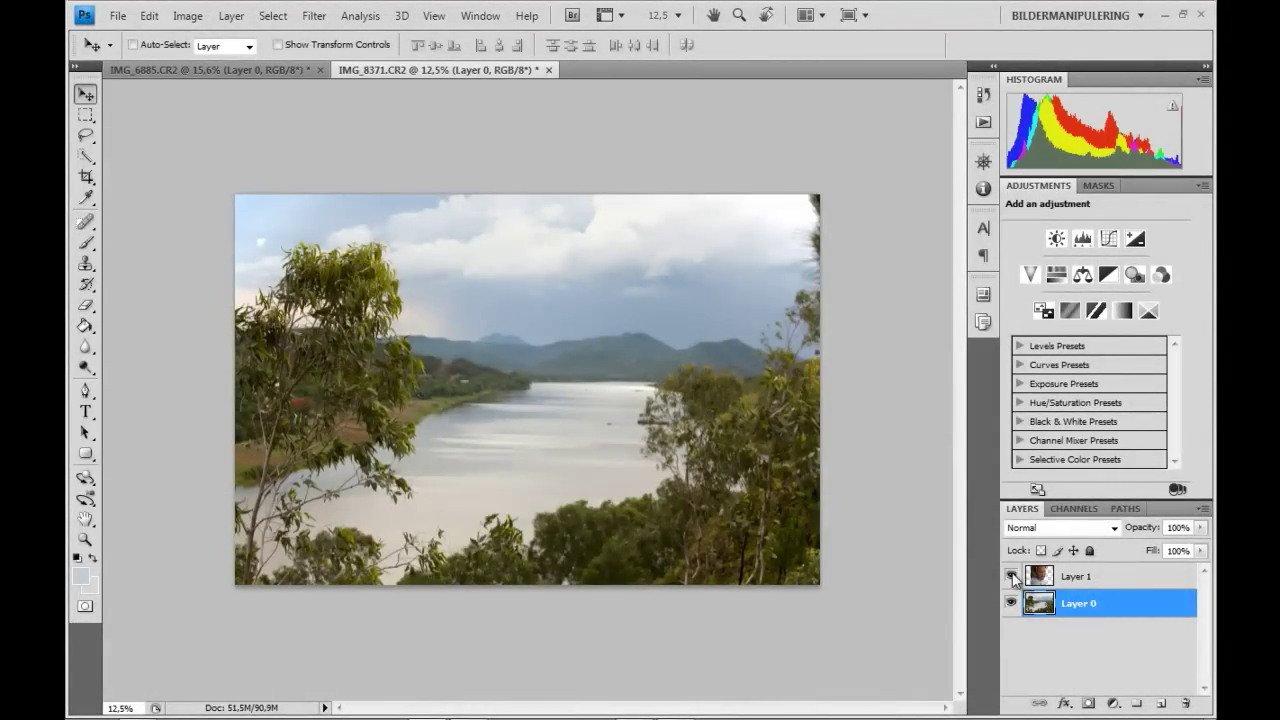
{"action": "left_click_drag", "start_coordinate": [462, 442], "coordinate": [392, 442]}
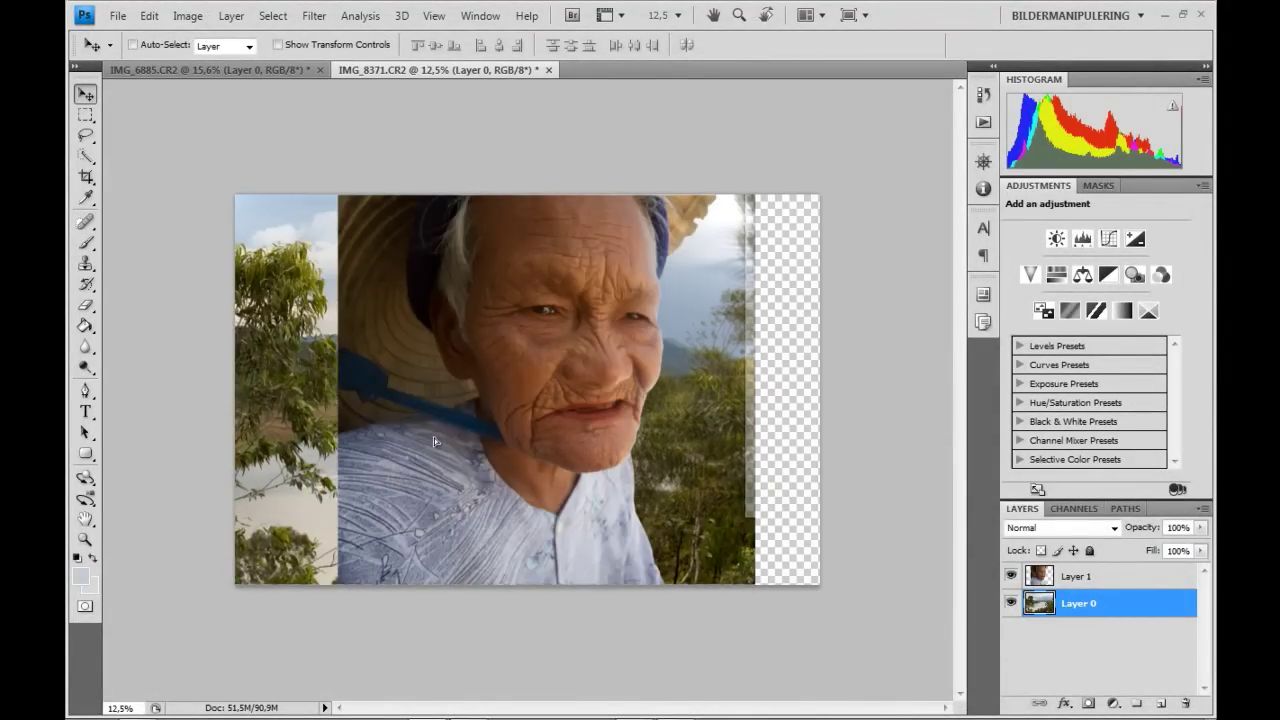
{"action": "key", "text": "ctrl+z"}
{"action": "left_click", "coordinate": [1075, 576]}
{"action": "left_click_drag", "start_coordinate": [482, 368], "coordinate": [380, 369]}
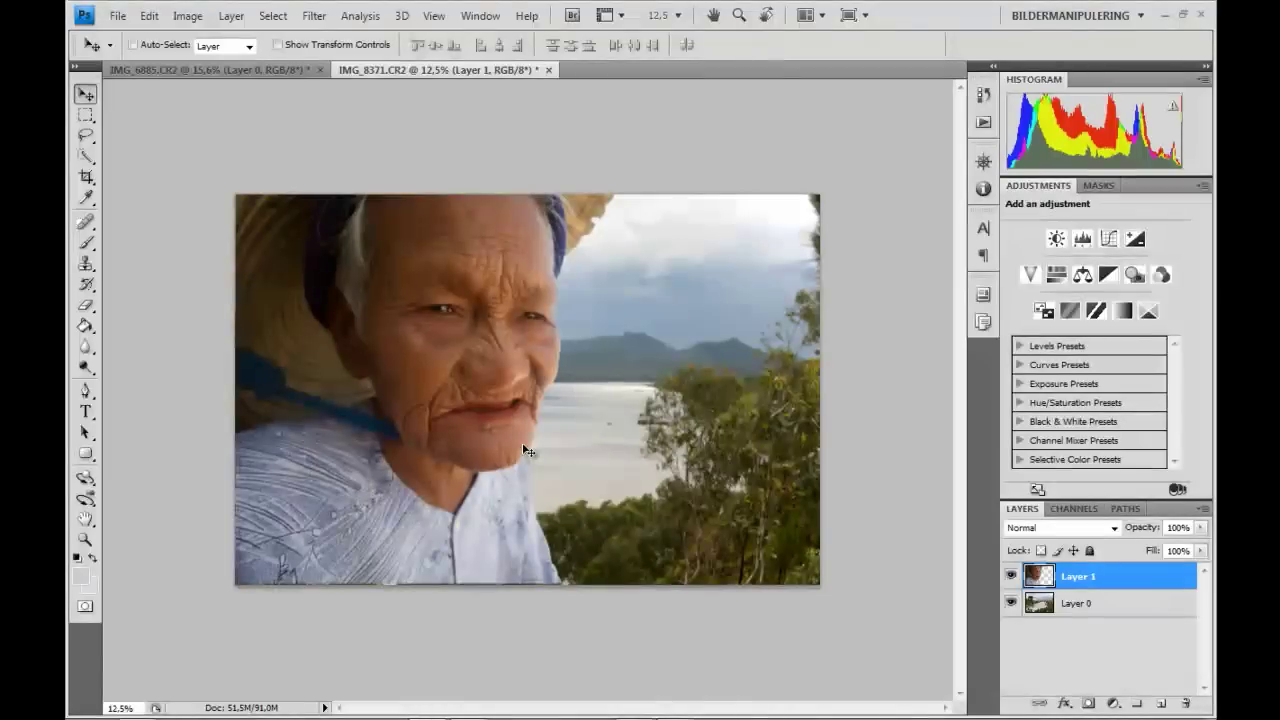
Start a free transform on the portrait layer after cancelling a first attempt.
{"action": "key", "text": "ctrl+t"}
{"action": "right_click", "coordinate": [448, 385]}
{"action": "key", "text": "Escape"}
{"action": "key", "text": "Escape"}
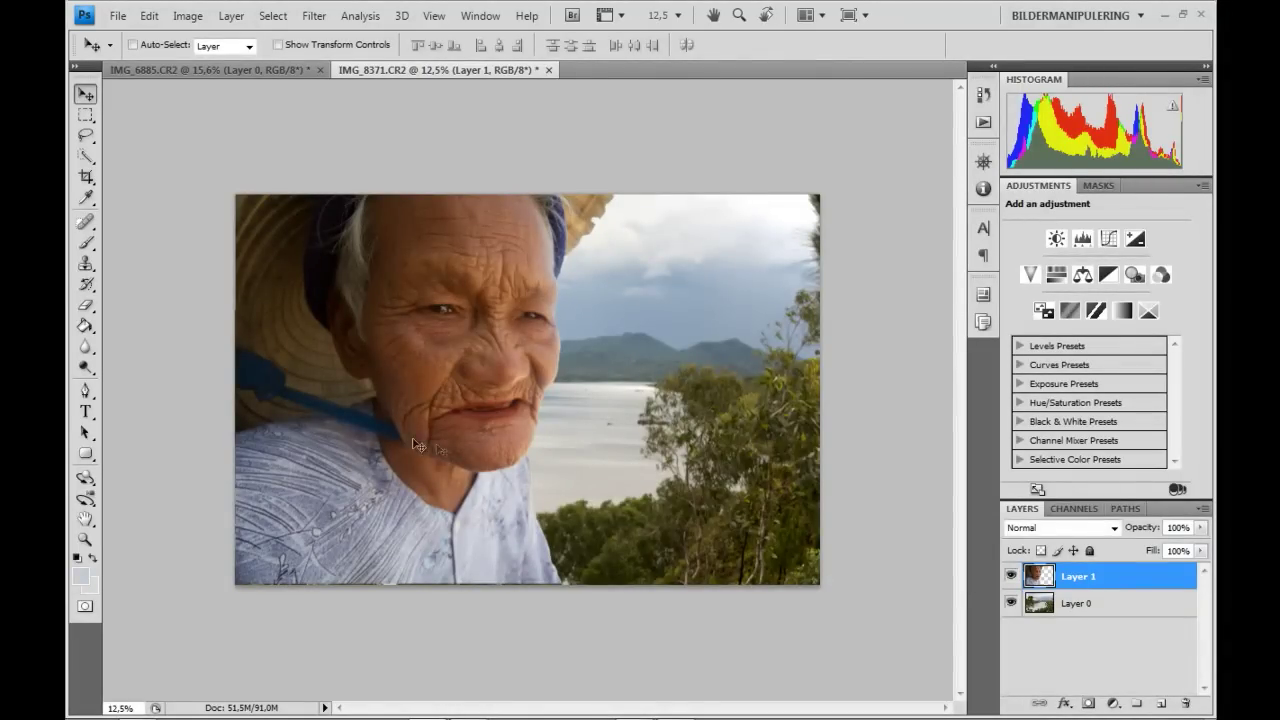
{"action": "key", "text": "ctrl+t"}
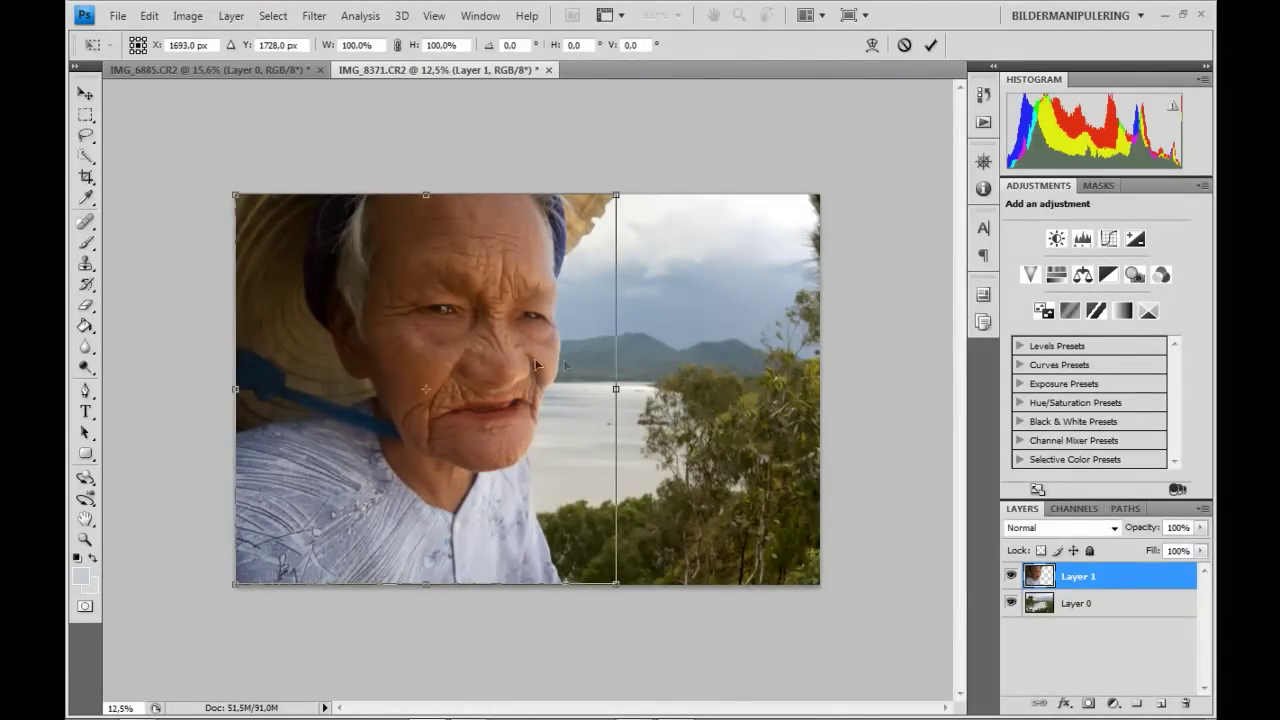
Flip the portrait horizontally and drag it flush against the canvas's right edge.
{"action": "right_click", "coordinate": [502, 359]}
{"action": "left_click", "coordinate": [563, 606]}
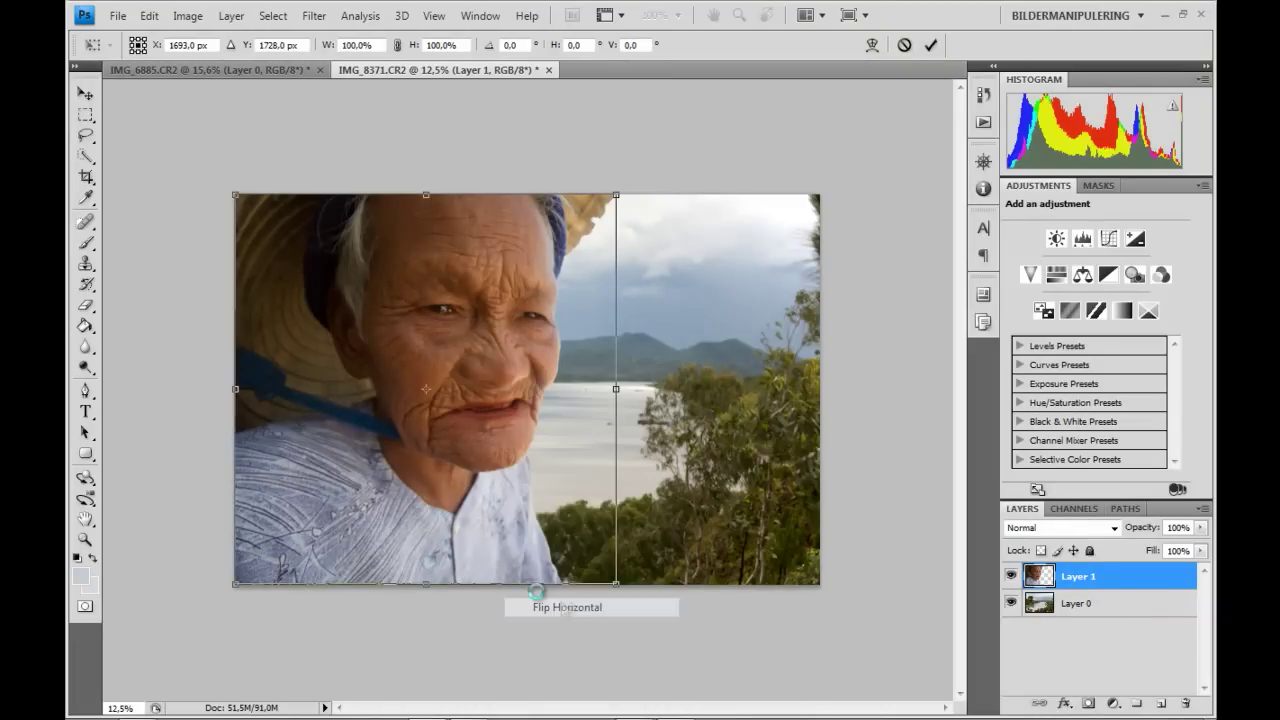
{"action": "left_click_drag", "start_coordinate": [451, 494], "coordinate": [652, 495]}
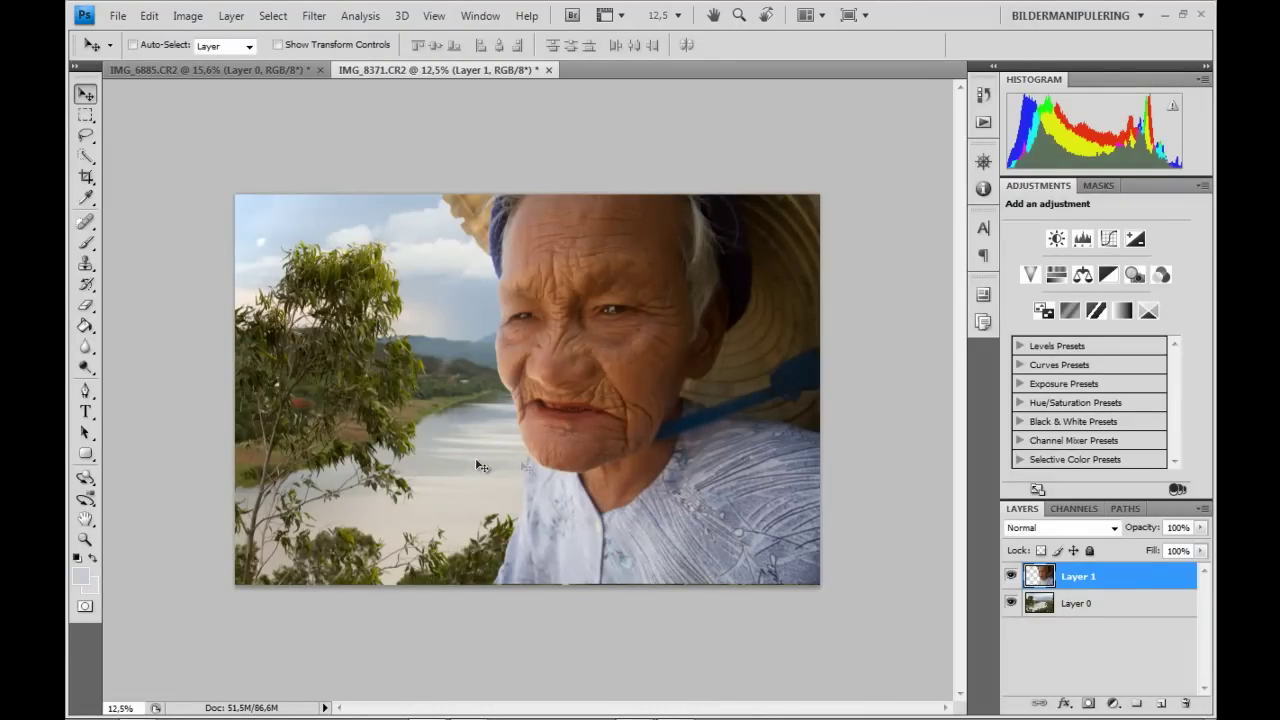
{"action": "left_click", "coordinate": [1079, 603]}
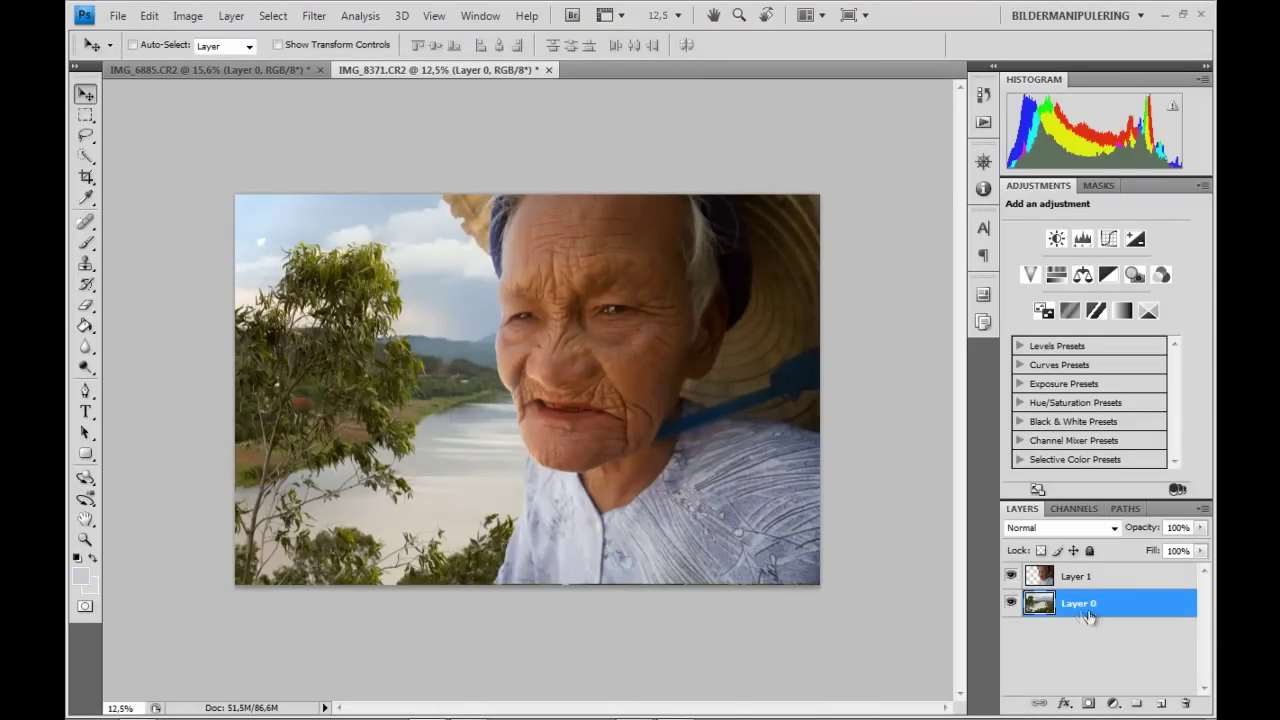
Flip the landscape Layer 0 horizontally, then shift it left and up behind the woman.
{"action": "key", "text": "ctrl+t"}
{"action": "right_click", "coordinate": [501, 477]}
{"action": "left_click", "coordinate": [583, 437]}
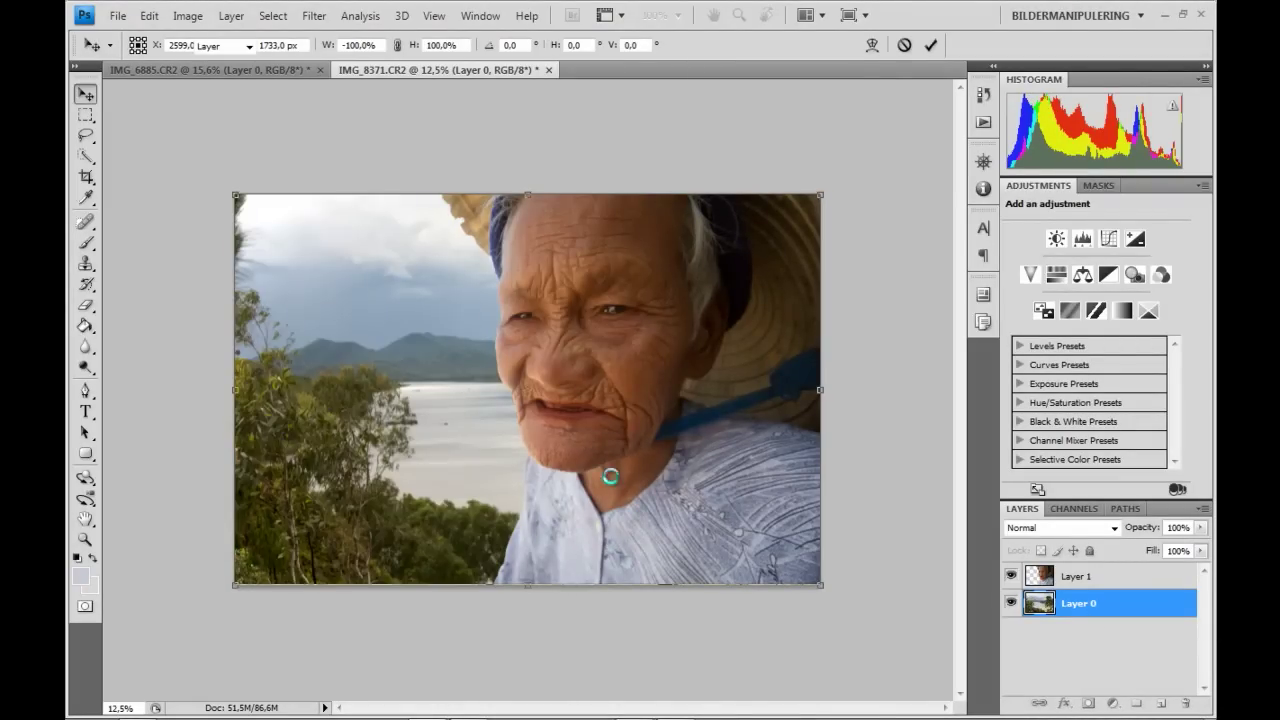
{"action": "key", "text": "Return"}
{"action": "left_click_drag", "start_coordinate": [354, 470], "coordinate": [321, 472]}
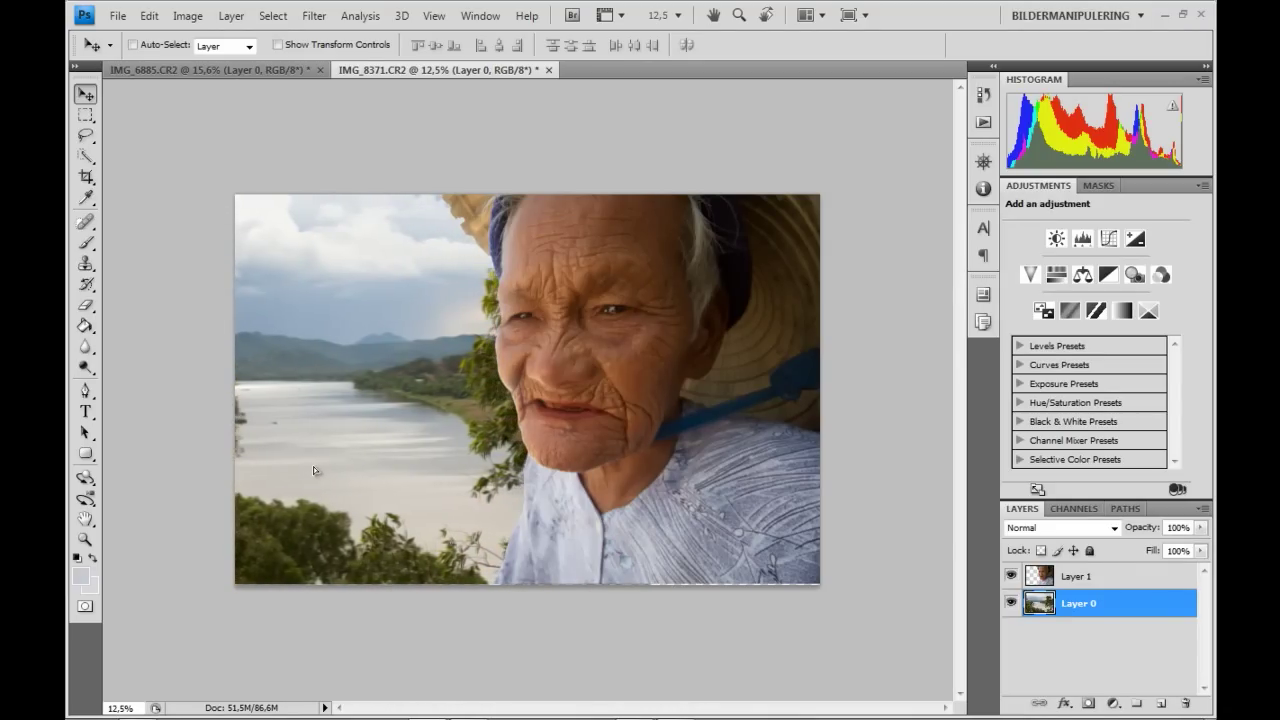
{"action": "left_click_drag", "start_coordinate": [320, 469], "coordinate": [303, 469]}
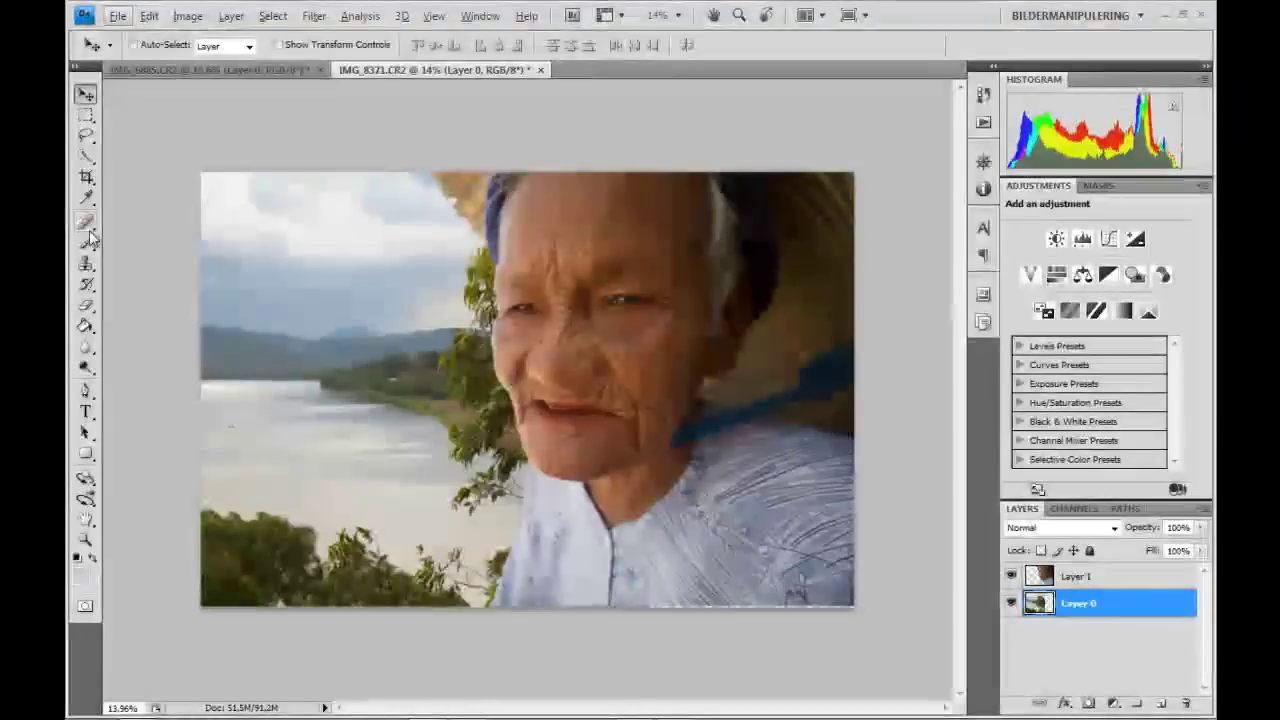
Browse the crop, healing and painting tool groups, ending on the Brush.
{"action": "left_click", "coordinate": [87, 176]}
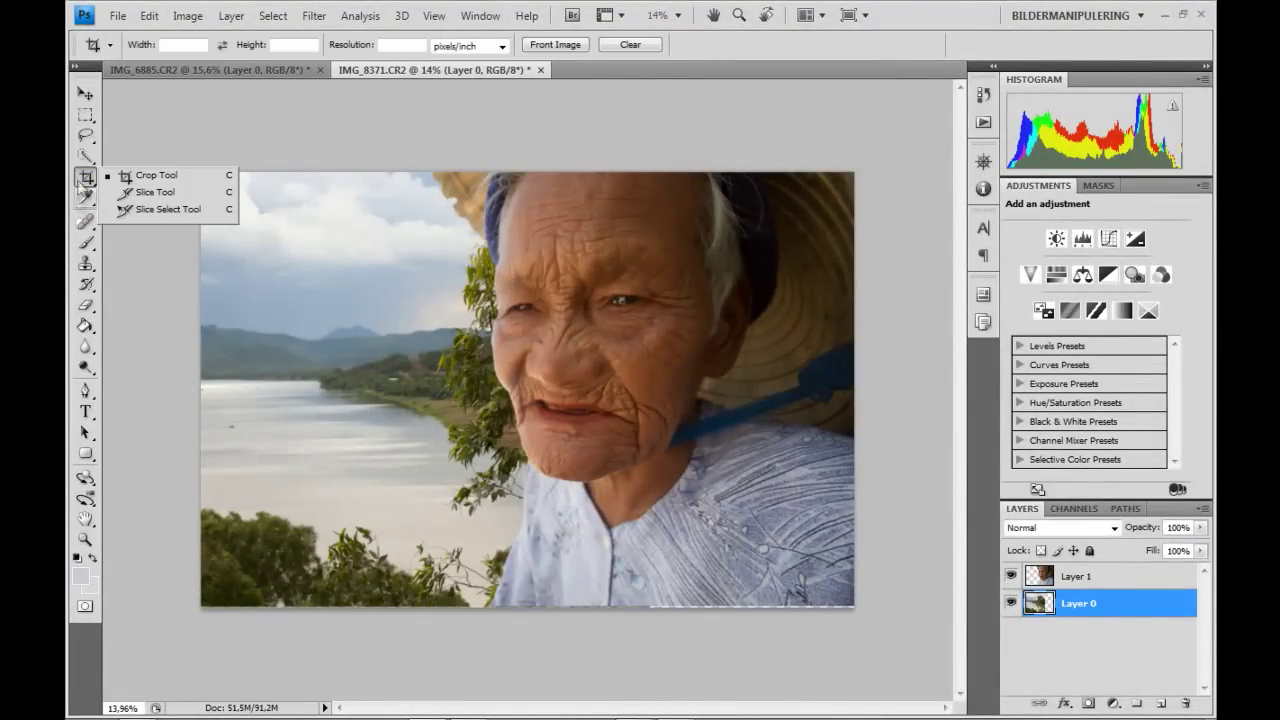
{"action": "left_click", "coordinate": [85, 221]}
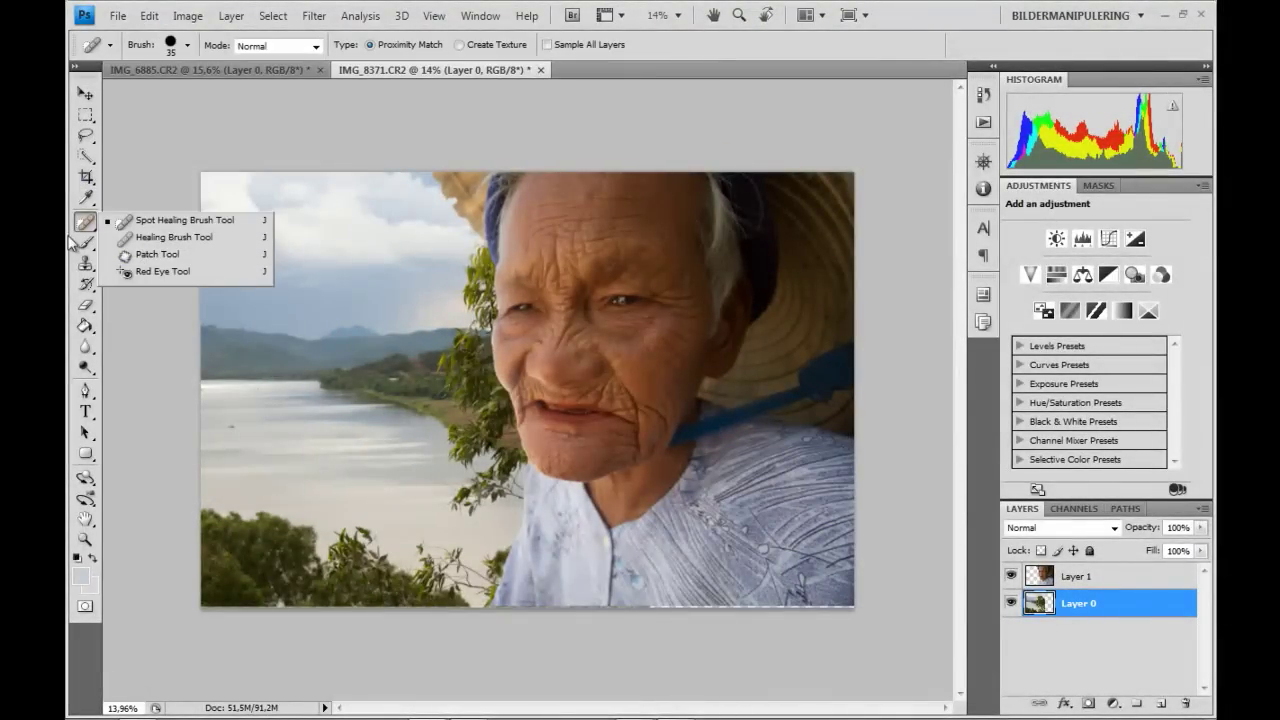
{"action": "left_click", "coordinate": [86, 243]}
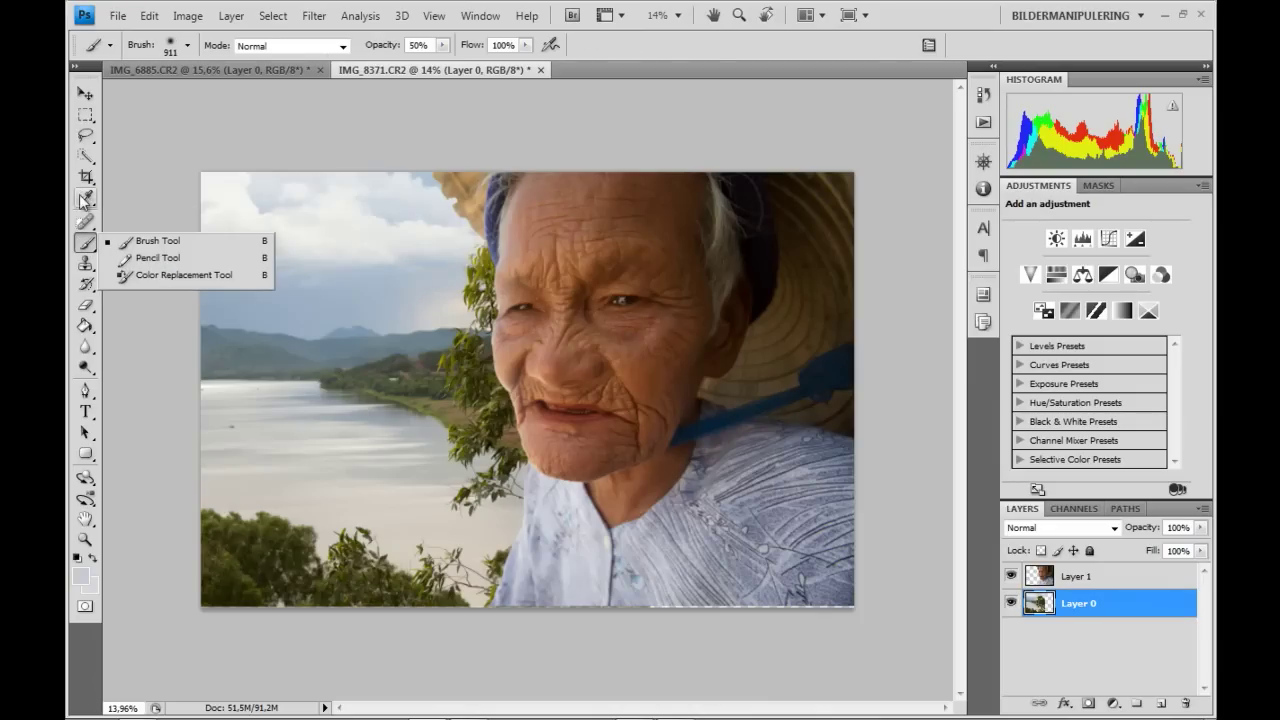
Measure the river horizon with the Ruler, then cancel the suggested 0,3° arbitrary rotation.
{"action": "left_click", "coordinate": [86, 200]}
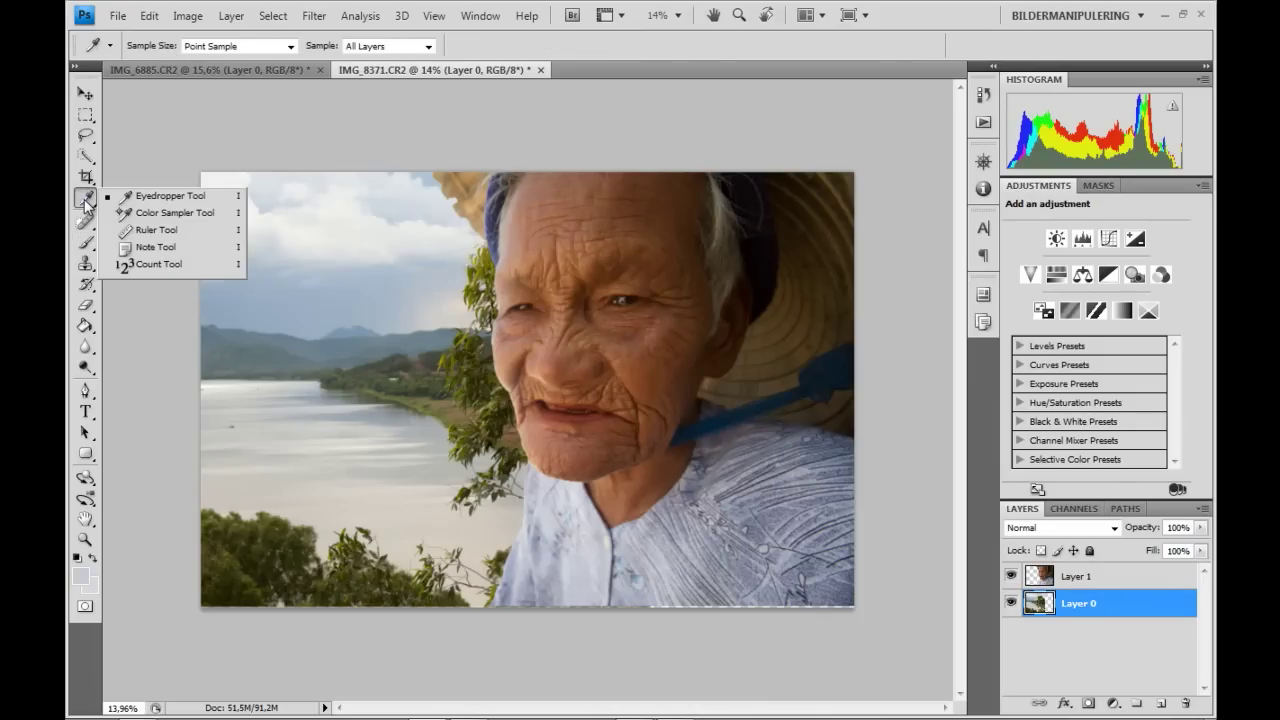
{"action": "left_click", "coordinate": [155, 230]}
{"action": "left_click_drag", "start_coordinate": [204, 382], "coordinate": [372, 381]}
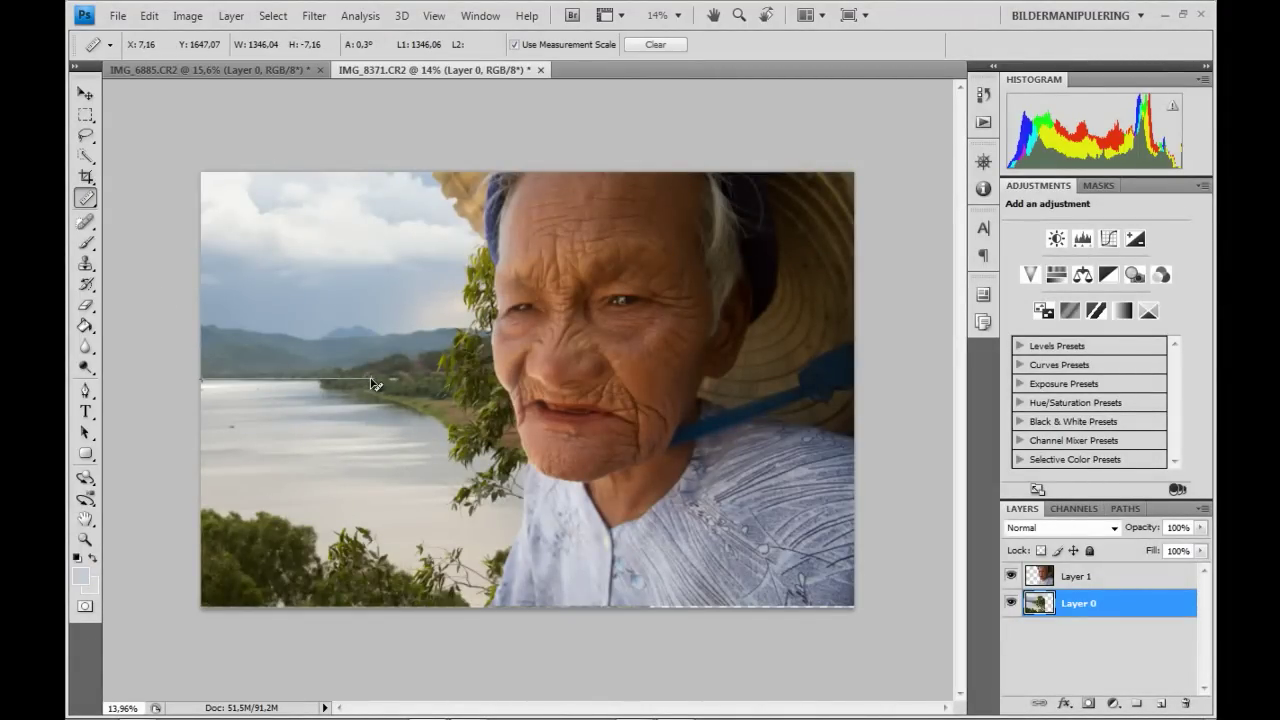
{"action": "left_click", "coordinate": [149, 15]}
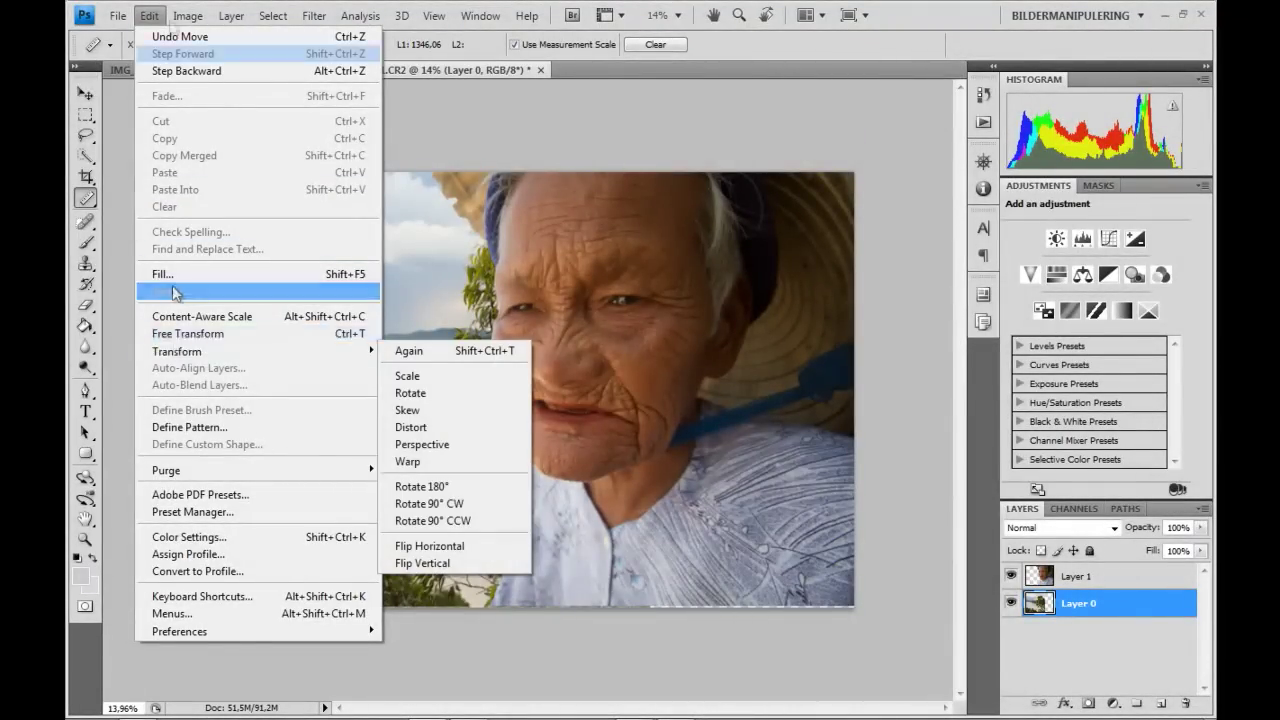
{"action": "mouse_move", "coordinate": [221, 181]}
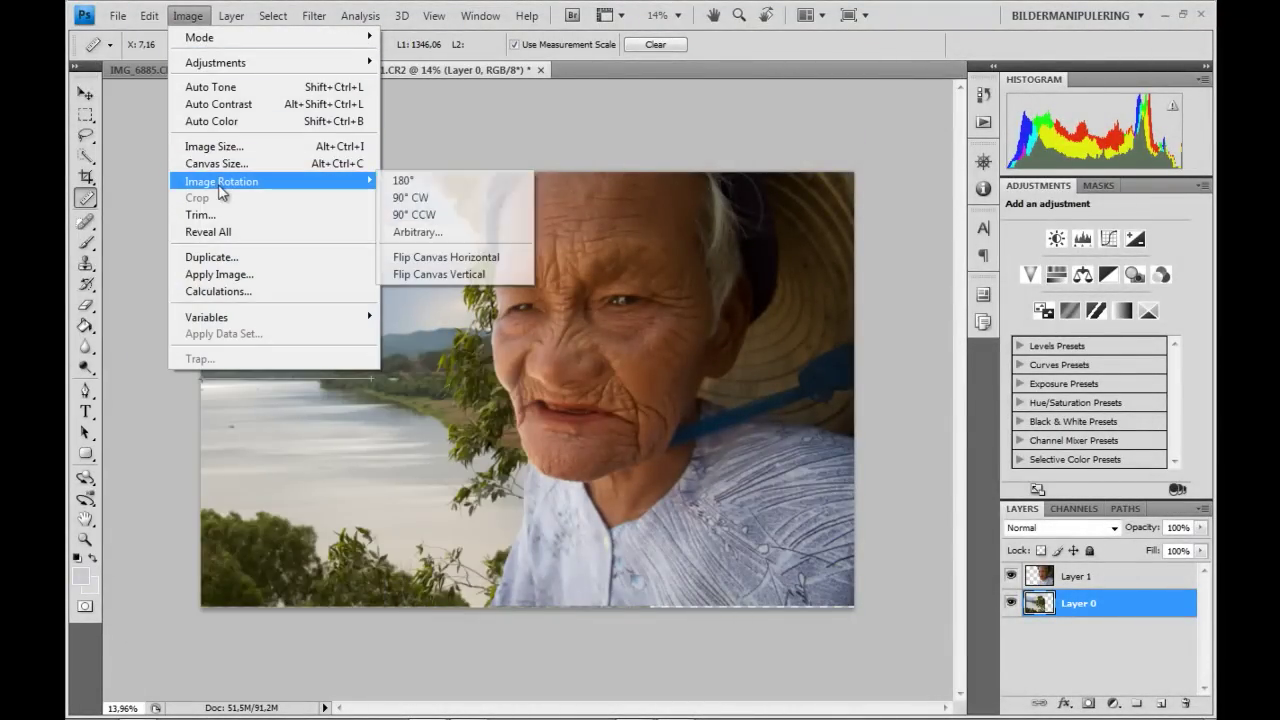
{"action": "left_click", "coordinate": [441, 232]}
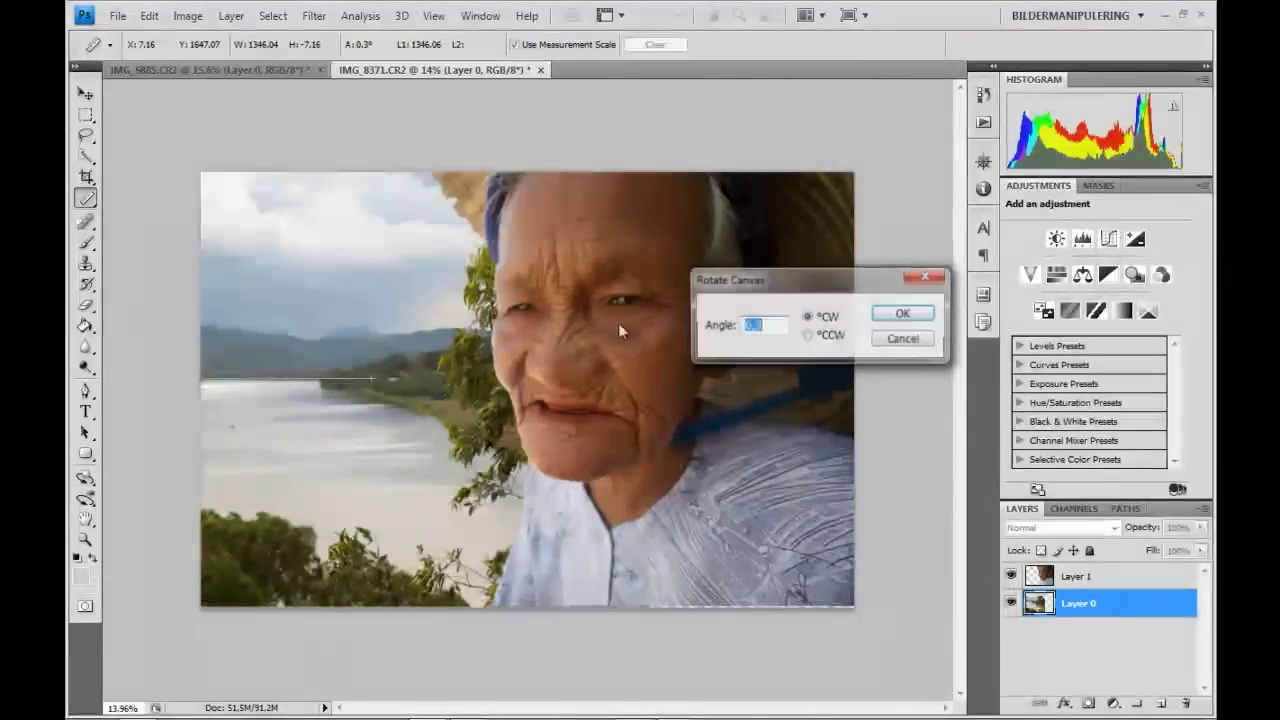
{"action": "left_click", "coordinate": [903, 312]}
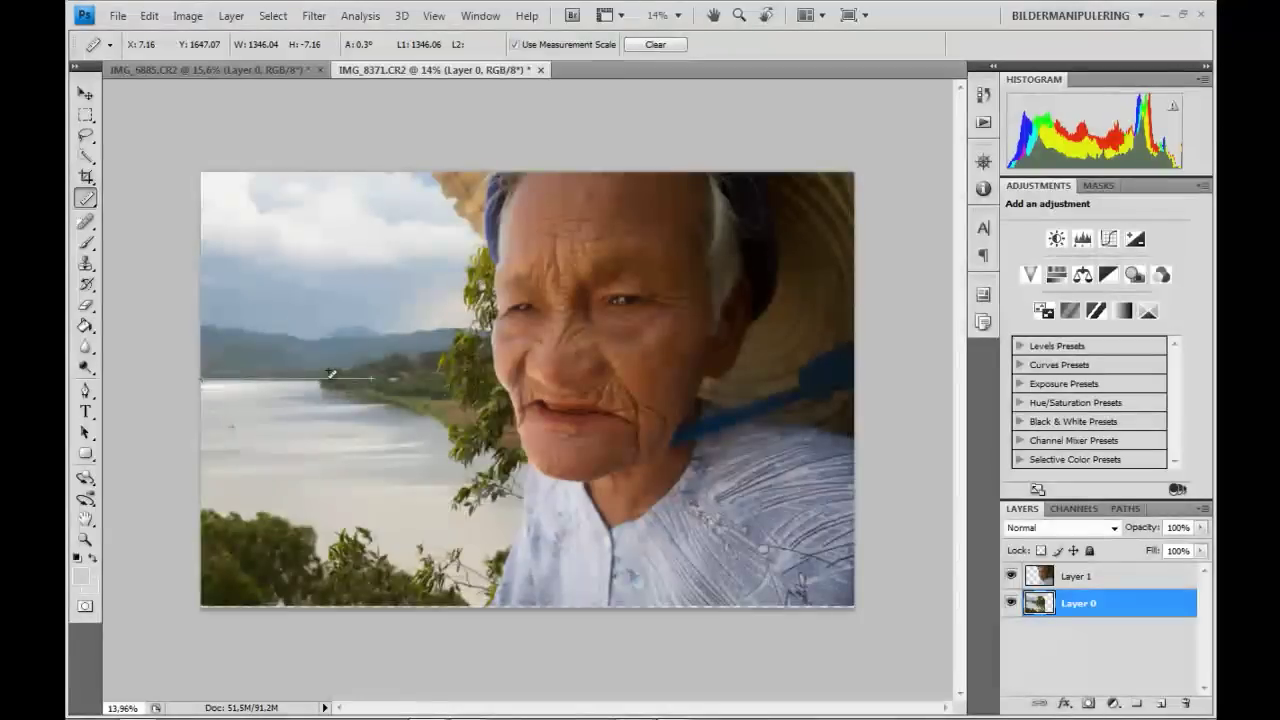
Crop the composite to remove the transparent strip along the bottom edge.
{"action": "right_click", "coordinate": [290, 373]}
{"action": "key", "text": "Escape"}
{"action": "left_click", "coordinate": [85, 96]}
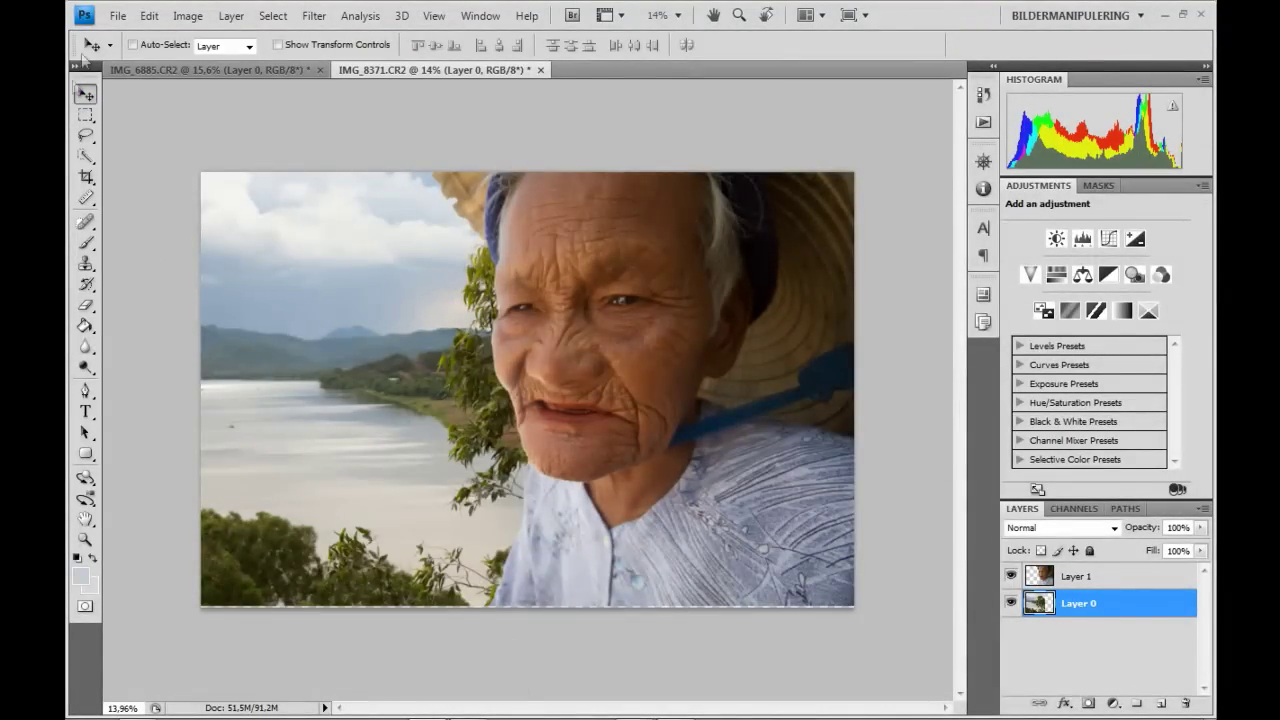
{"action": "left_click", "coordinate": [86, 176]}
{"action": "left_click_drag", "start_coordinate": [510, 619], "coordinate": [533, 622]}
{"action": "key", "text": "Return"}
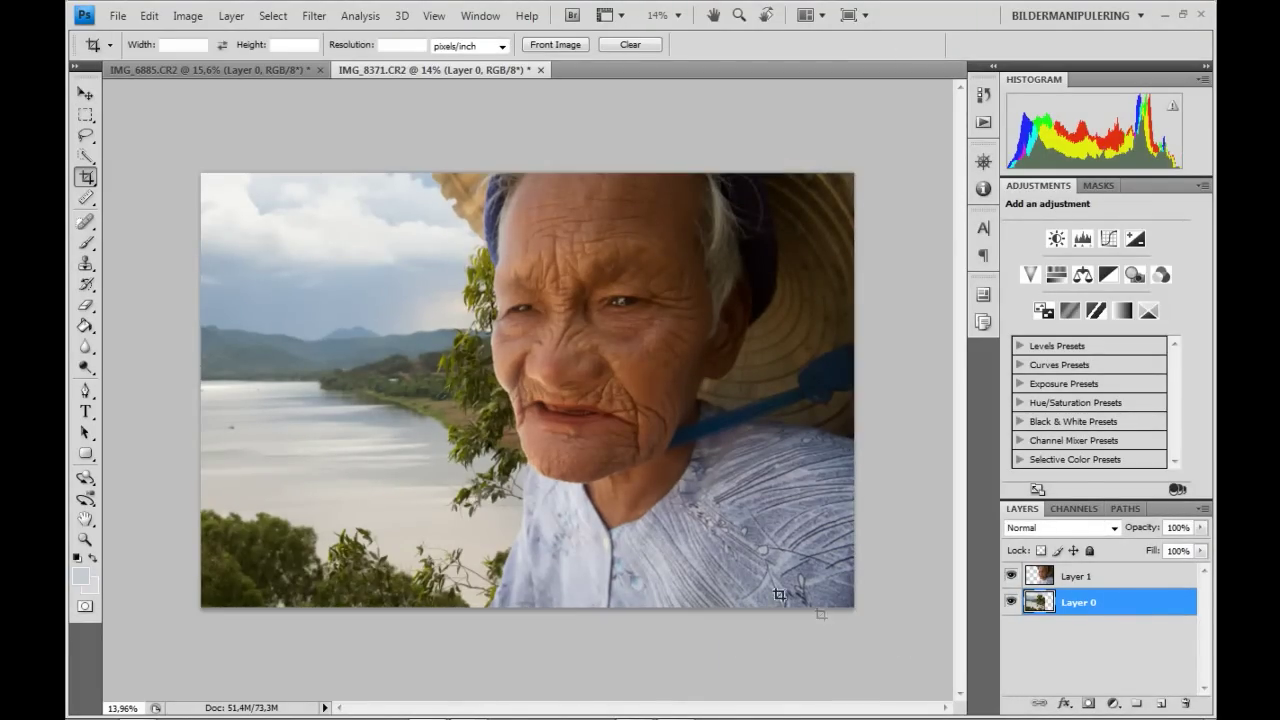
{"action": "scroll", "coordinate": [504, 412], "scroll_direction": "up", "scroll_amount": 3}
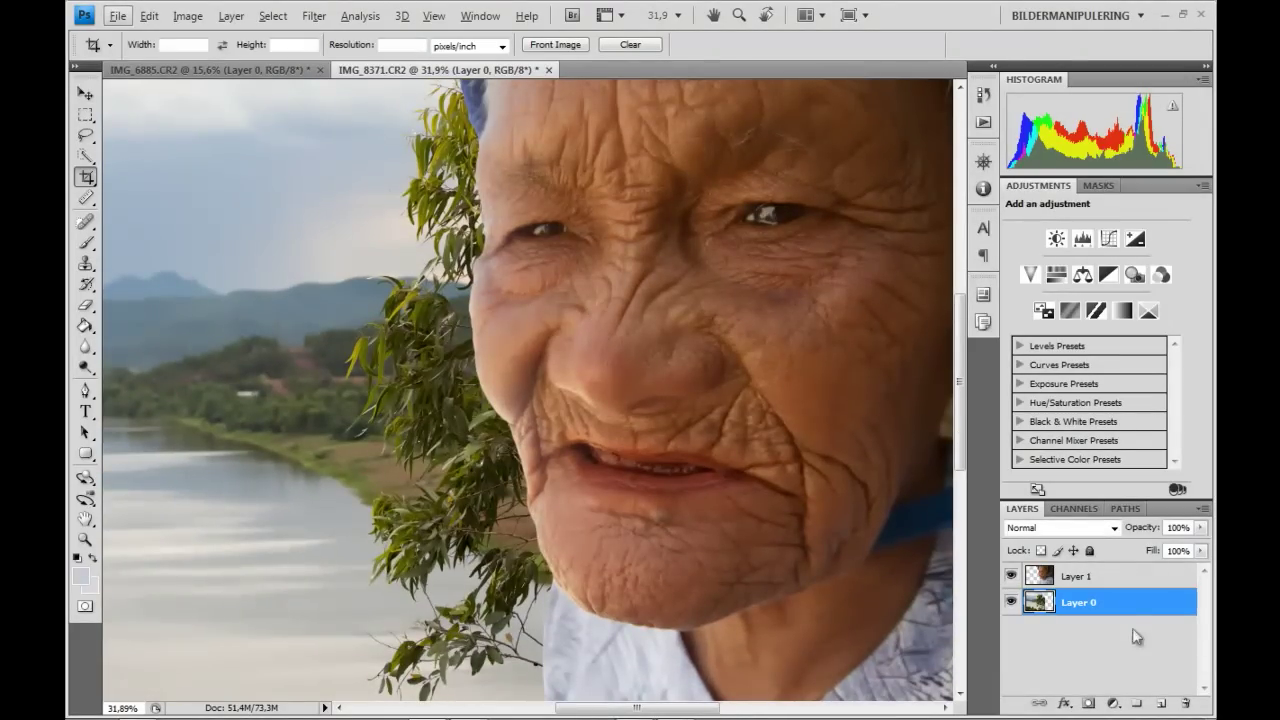
Apply Unsharp Mask (Amount 200%, Radius 2 px, Threshold 0) to the portrait Layer 1.
{"action": "left_click", "coordinate": [1067, 584]}
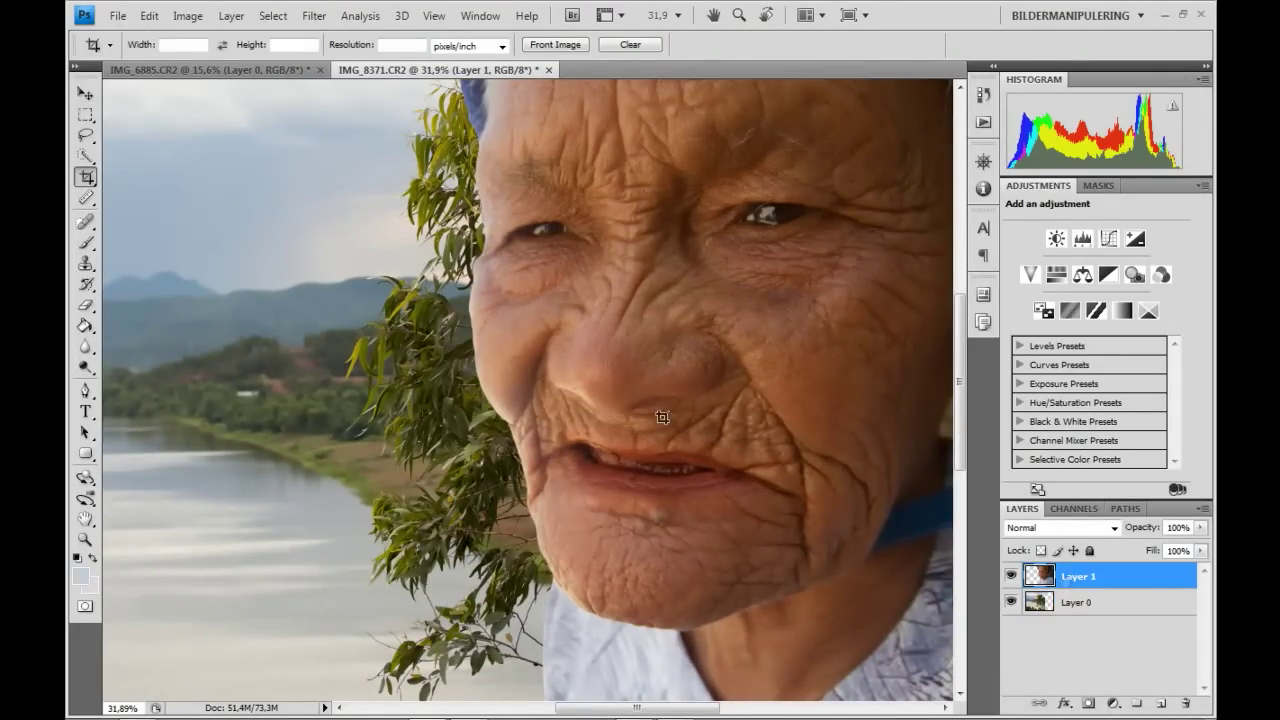
{"action": "left_click", "coordinate": [312, 15]}
{"action": "mouse_move", "coordinate": [334, 267]}
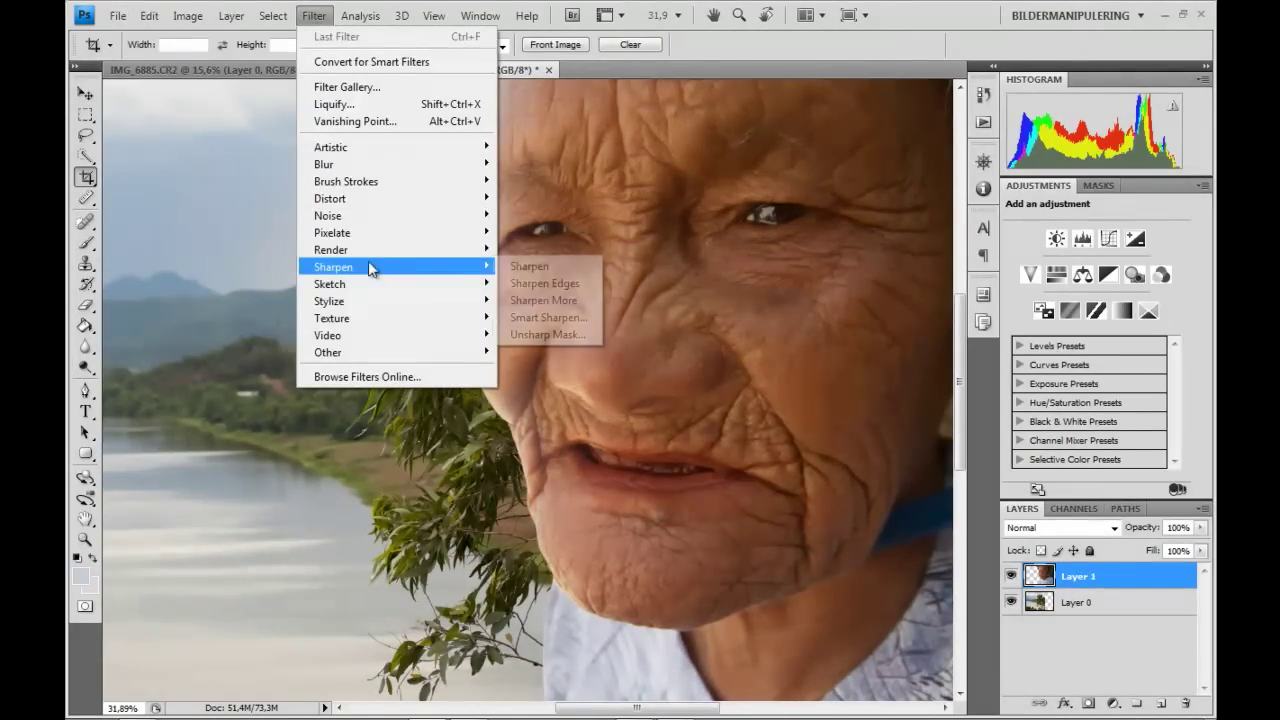
{"action": "left_click", "coordinate": [555, 334]}
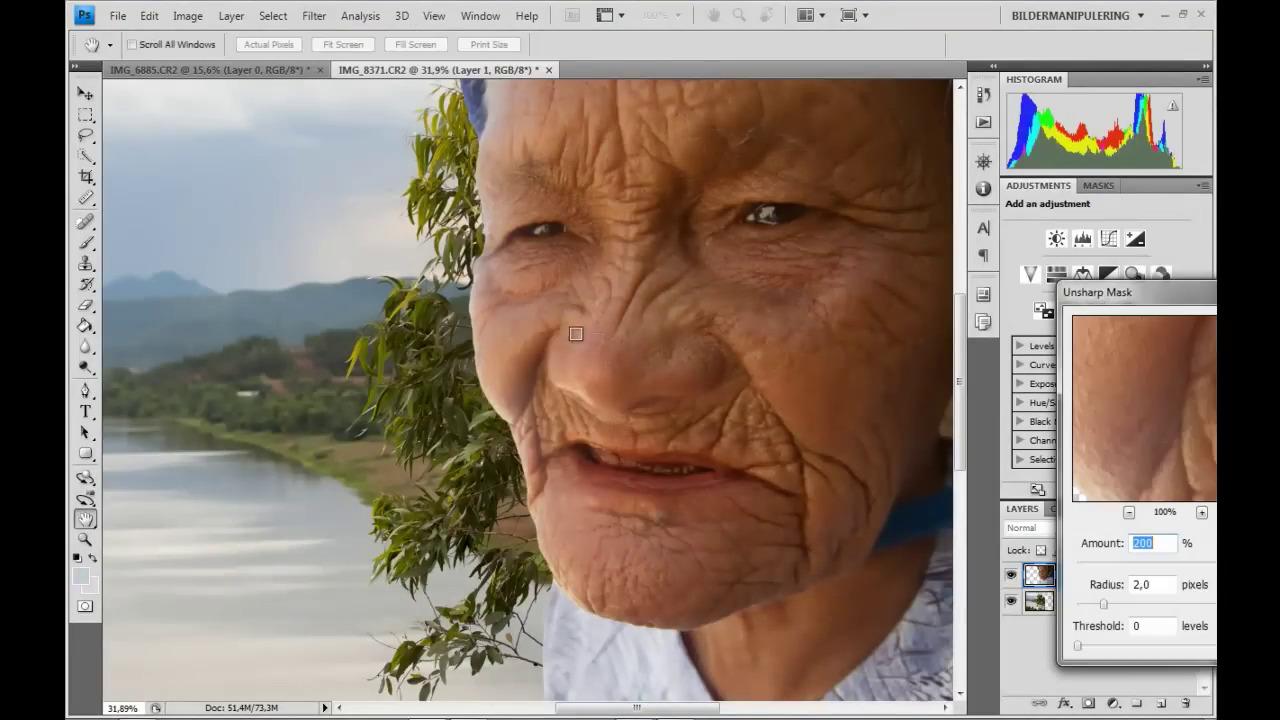
{"action": "left_click_drag", "start_coordinate": [1111, 296], "coordinate": [788, 255]}
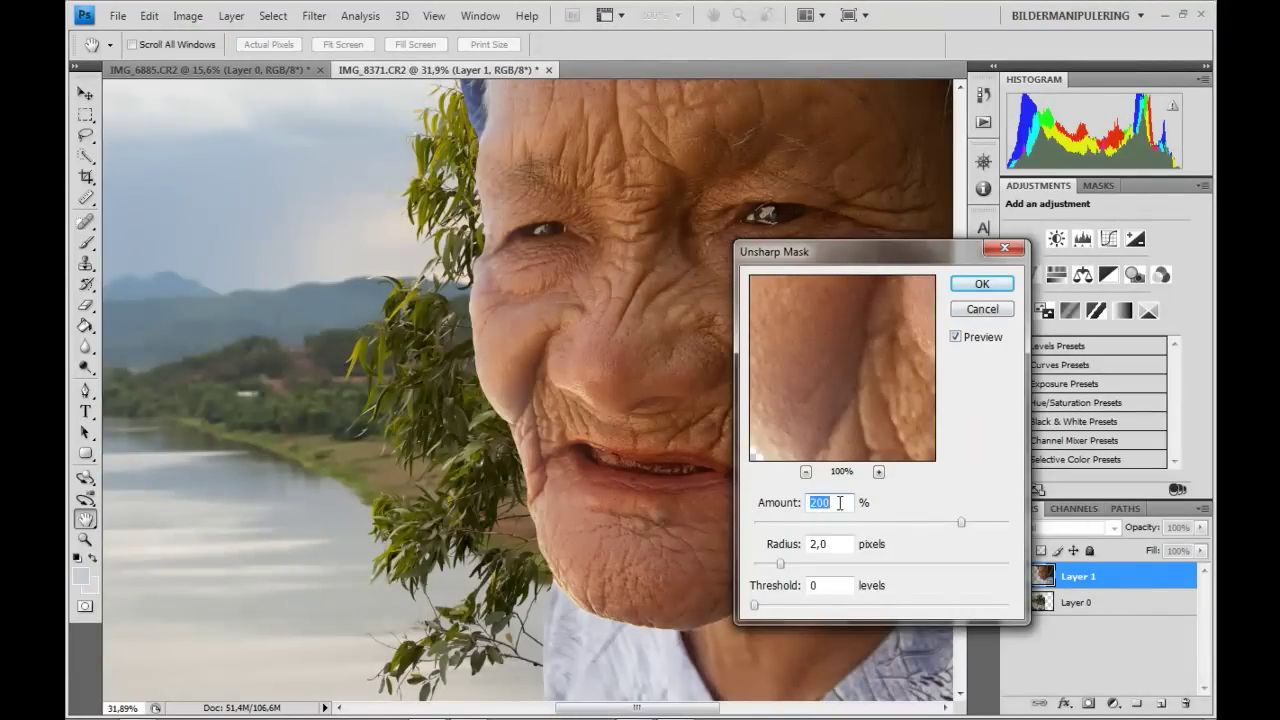
{"action": "left_click", "coordinate": [982, 288]}
{"action": "key", "text": "c"}
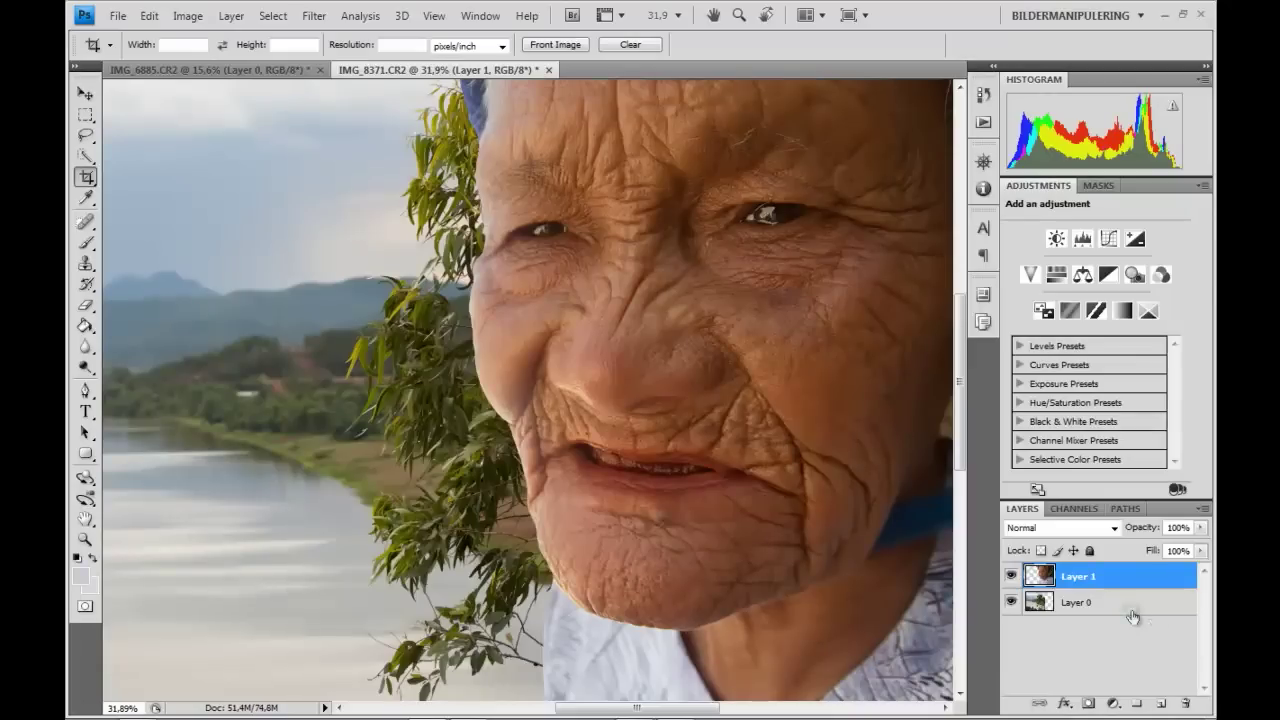
{"action": "left_click", "coordinate": [1098, 608]}
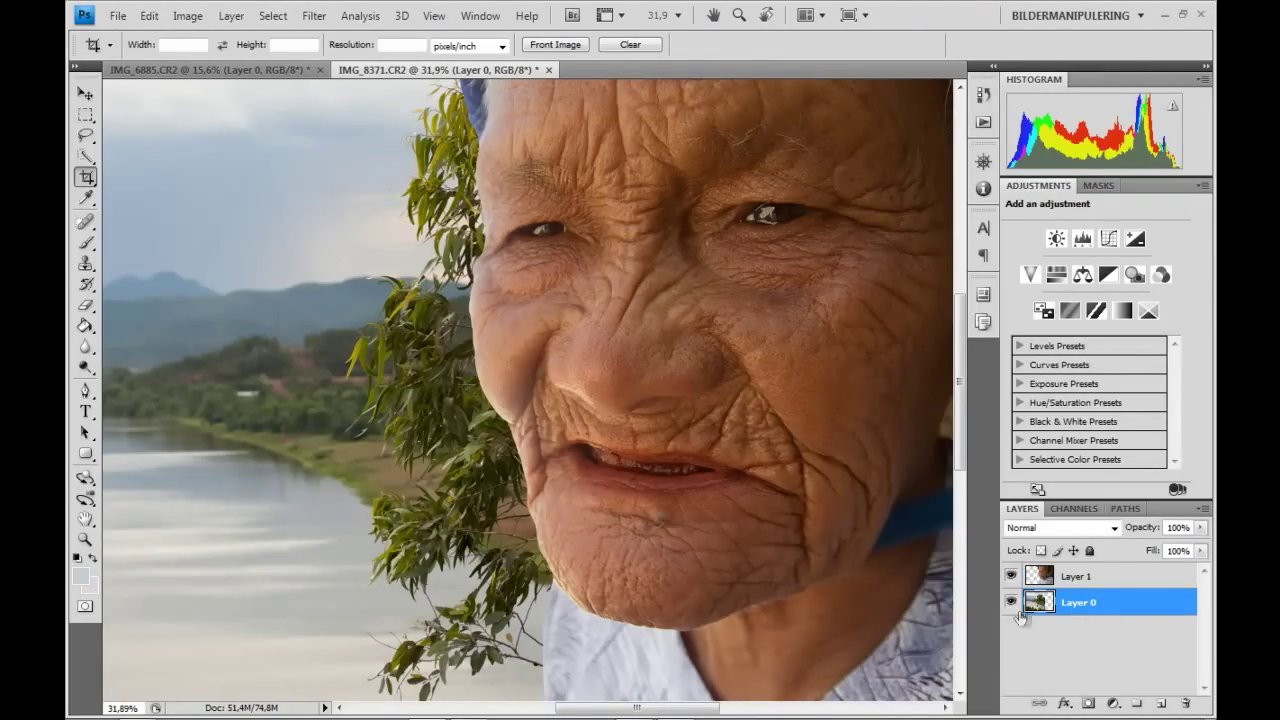
Blur the river landscape Layer 0 with an 8-pixel Gaussian Blur.
{"action": "left_click", "coordinate": [313, 16]}
{"action": "mouse_move", "coordinate": [324, 164]}
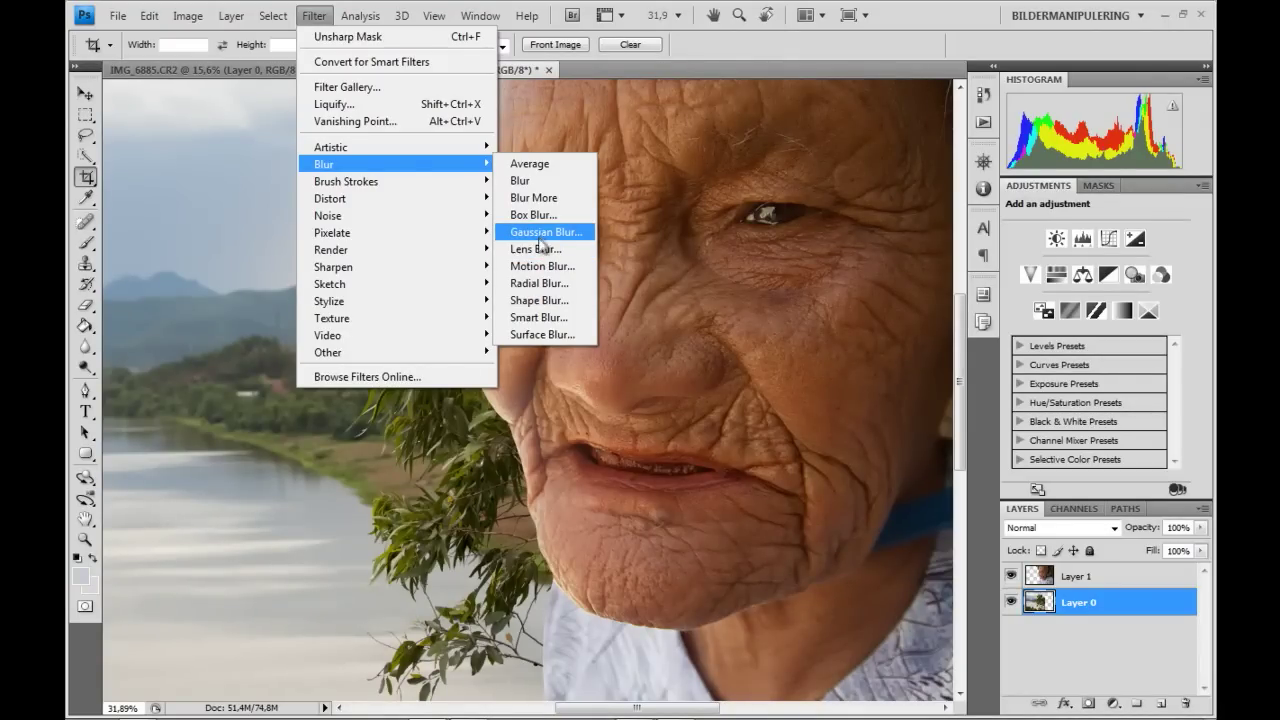
{"action": "left_click", "coordinate": [546, 233]}
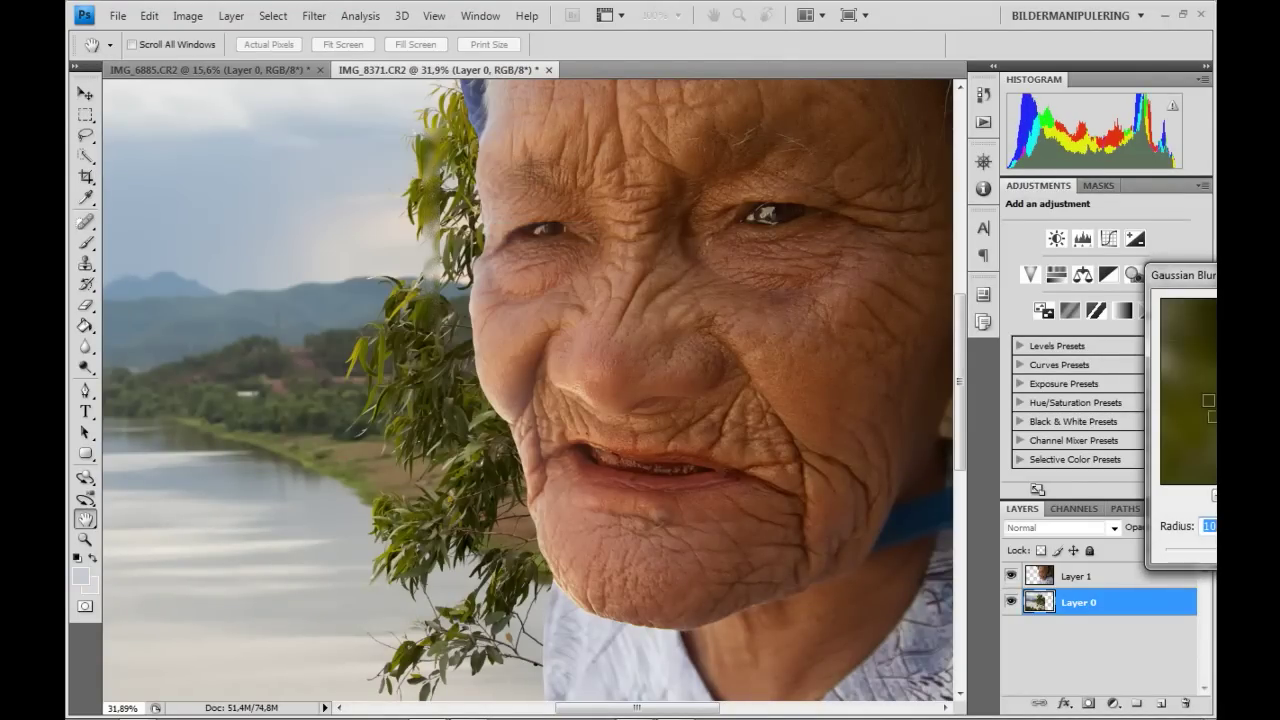
{"action": "left_click_drag", "start_coordinate": [1210, 285], "coordinate": [779, 270]}
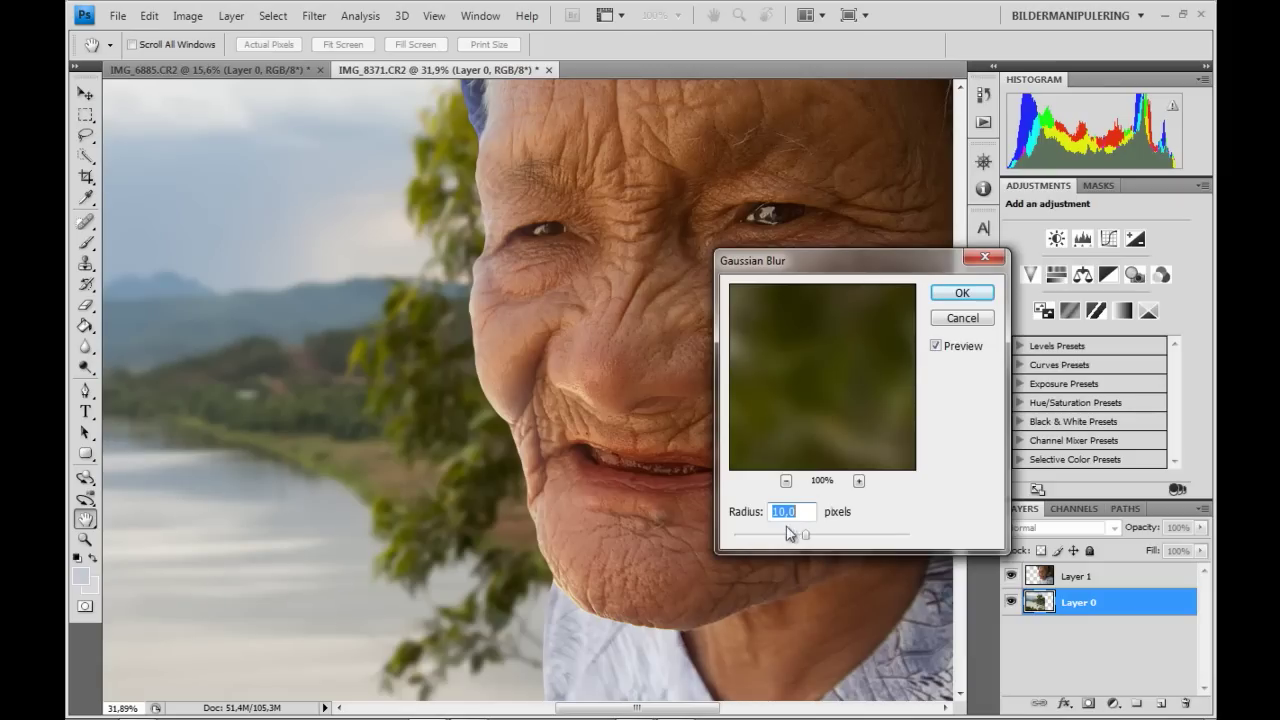
{"action": "key", "text": "Down"}
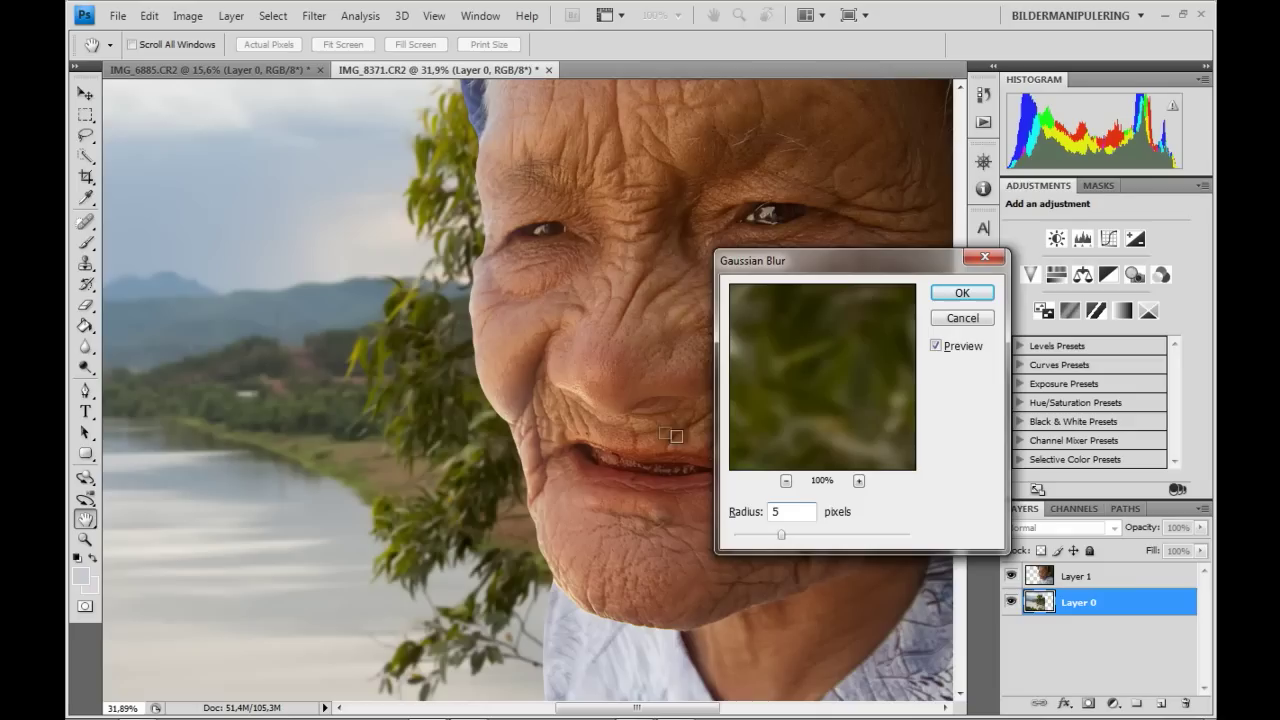
{"action": "type", "text": "8"}
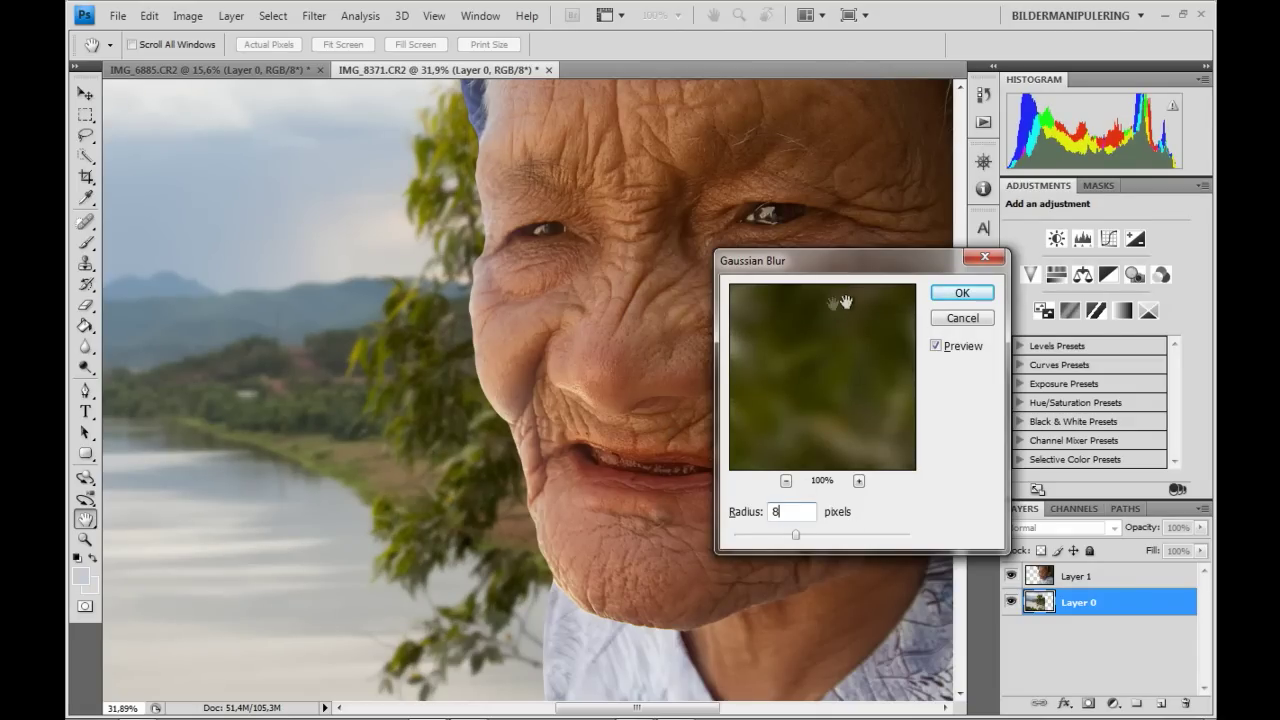
{"action": "left_click", "coordinate": [961, 292]}
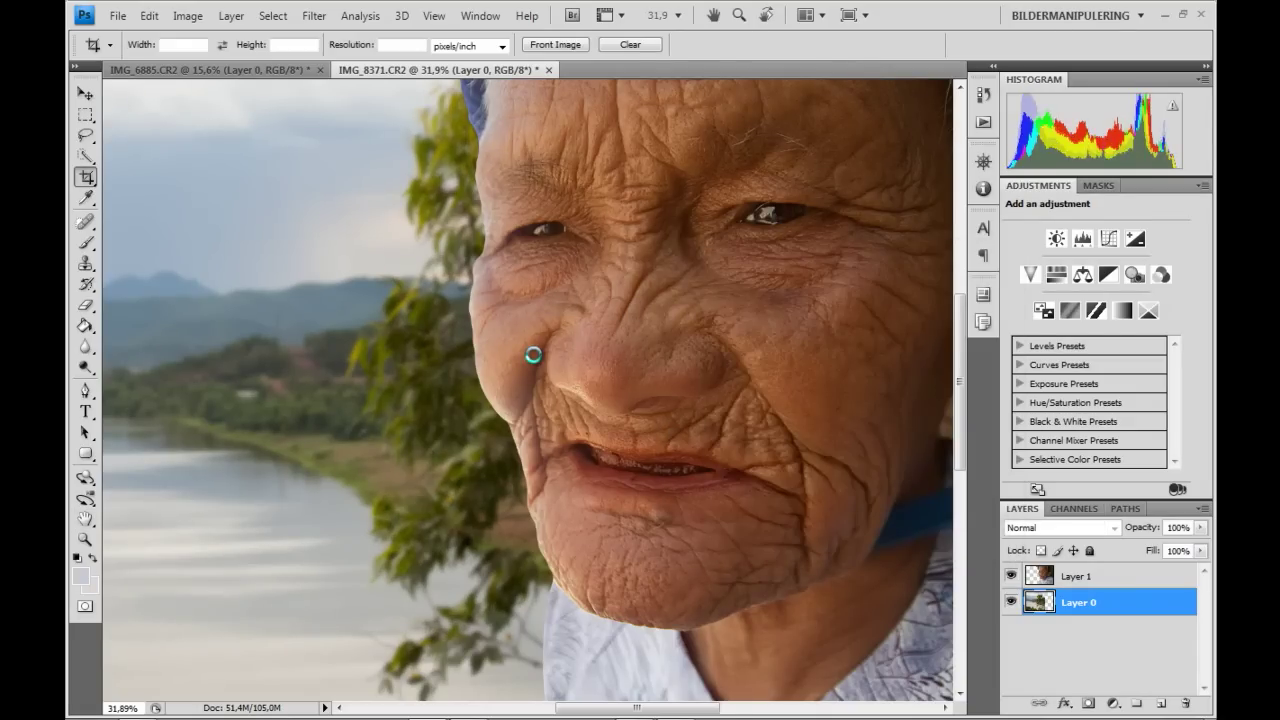
{"action": "scroll", "coordinate": [533, 355], "scroll_direction": "down", "scroll_amount": 4}
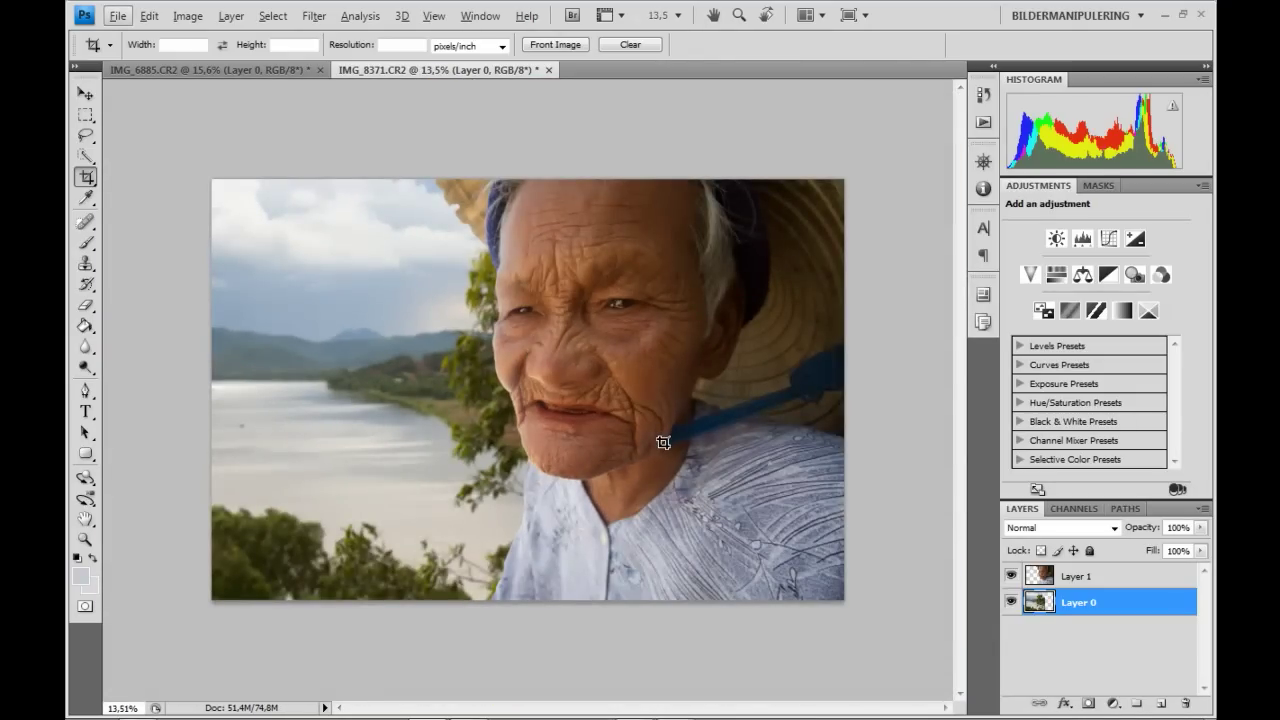
Apply Unsharp Mask at 200%, 2 px radius and threshold 0 to Layer 1 again.
{"action": "scroll", "coordinate": [670, 447], "scroll_direction": "up", "scroll_amount": 1}
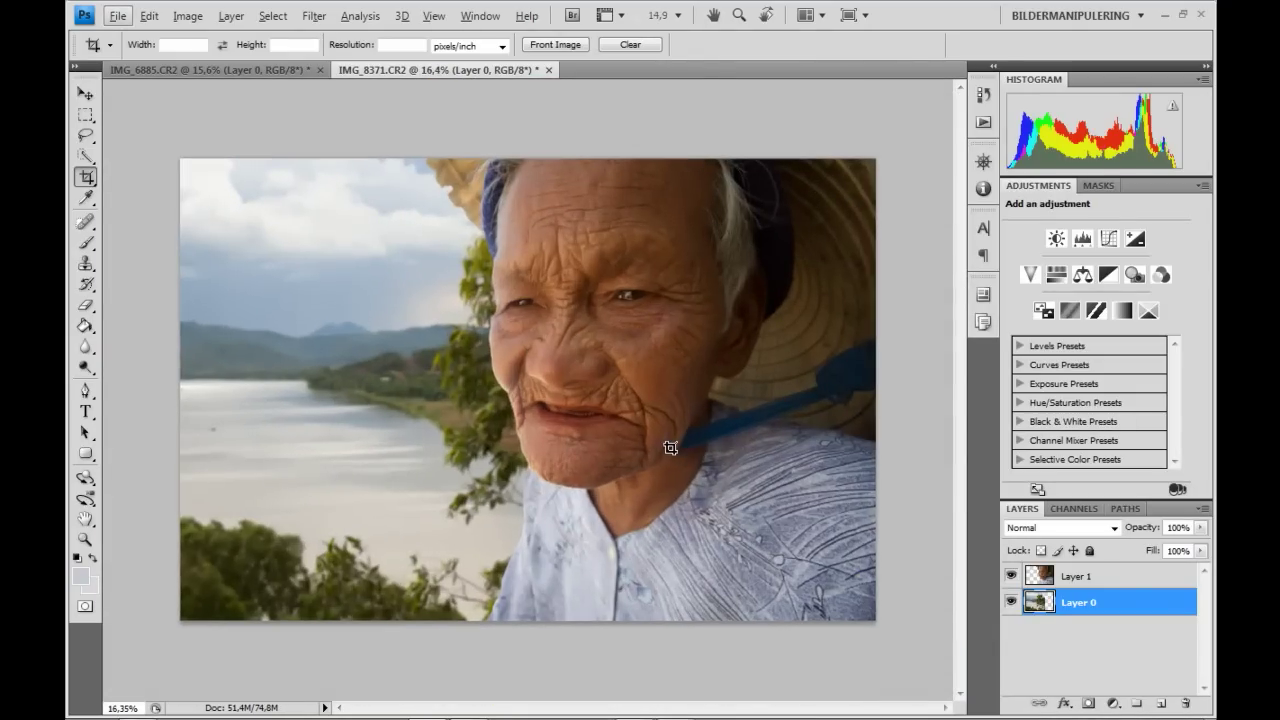
{"action": "scroll", "coordinate": [670, 447], "scroll_direction": "up", "scroll_amount": 1}
{"action": "scroll", "coordinate": [670, 447], "scroll_direction": "up", "scroll_amount": 1}
{"action": "scroll", "coordinate": [670, 447], "scroll_direction": "down", "scroll_amount": 1}
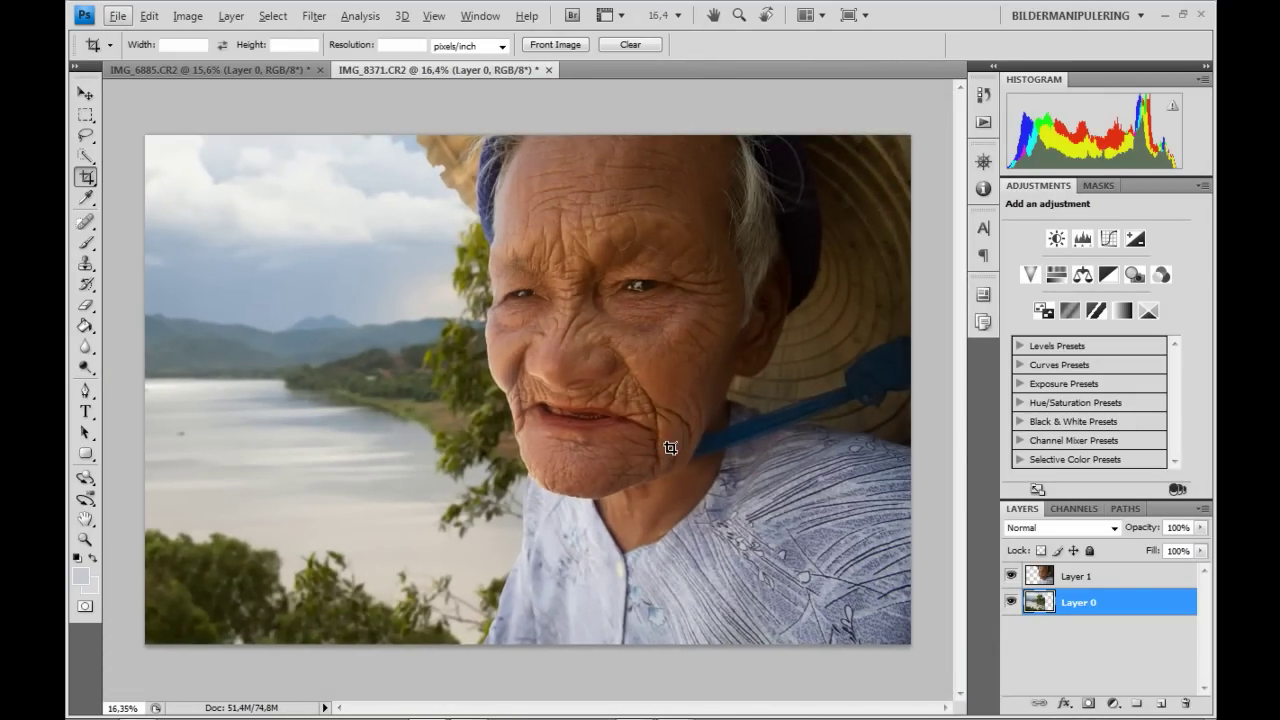
{"action": "left_click", "coordinate": [1075, 580]}
{"action": "left_click", "coordinate": [314, 15]}
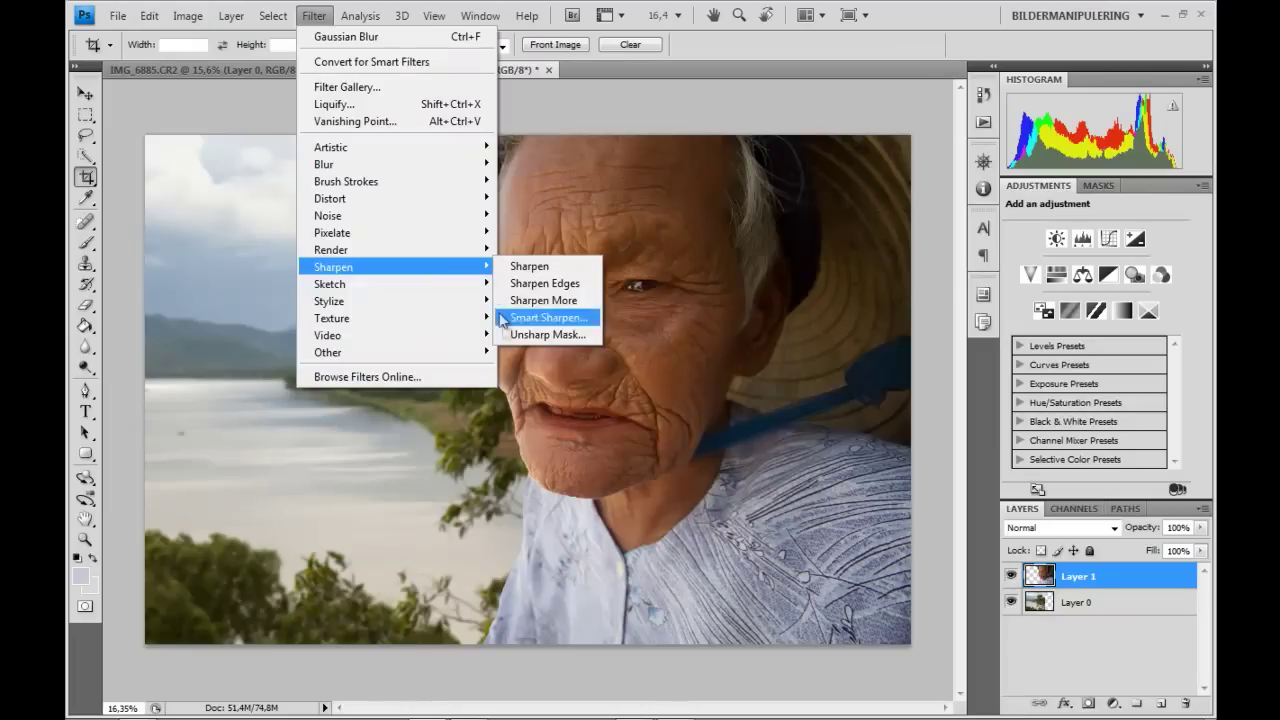
{"action": "left_click", "coordinate": [522, 335]}
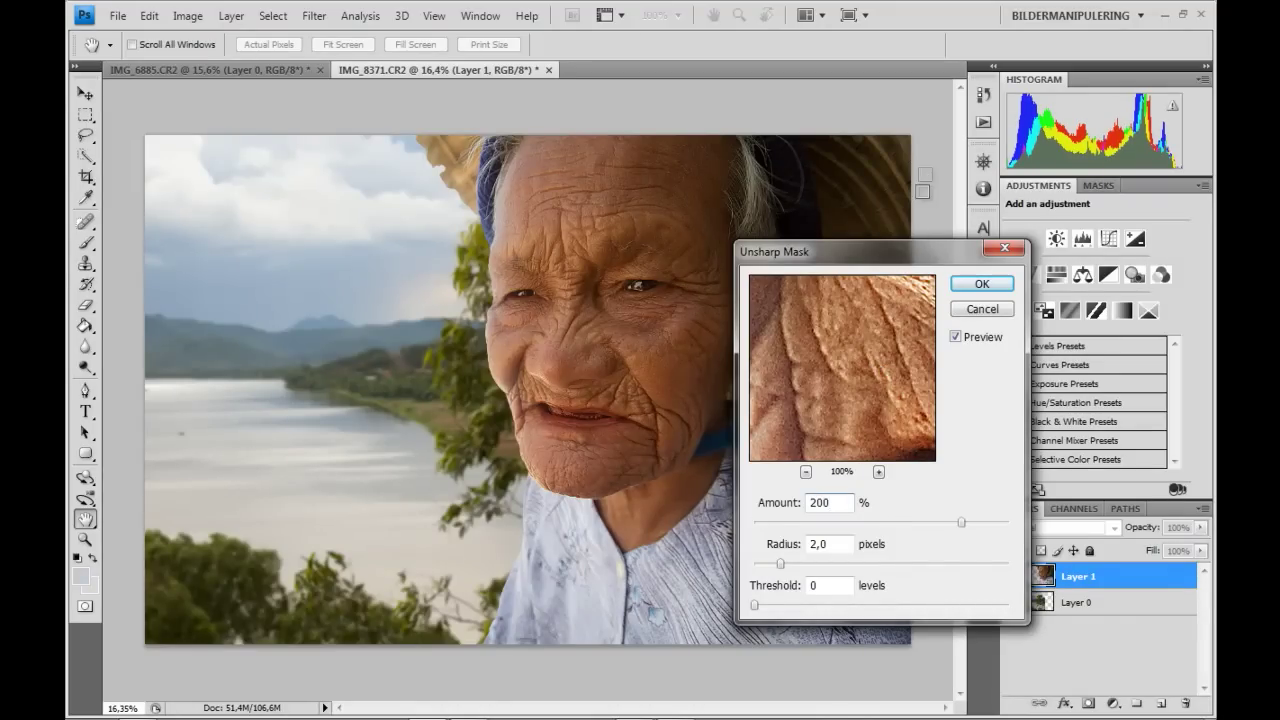
{"action": "left_click", "coordinate": [966, 285]}
{"action": "key", "text": "c"}
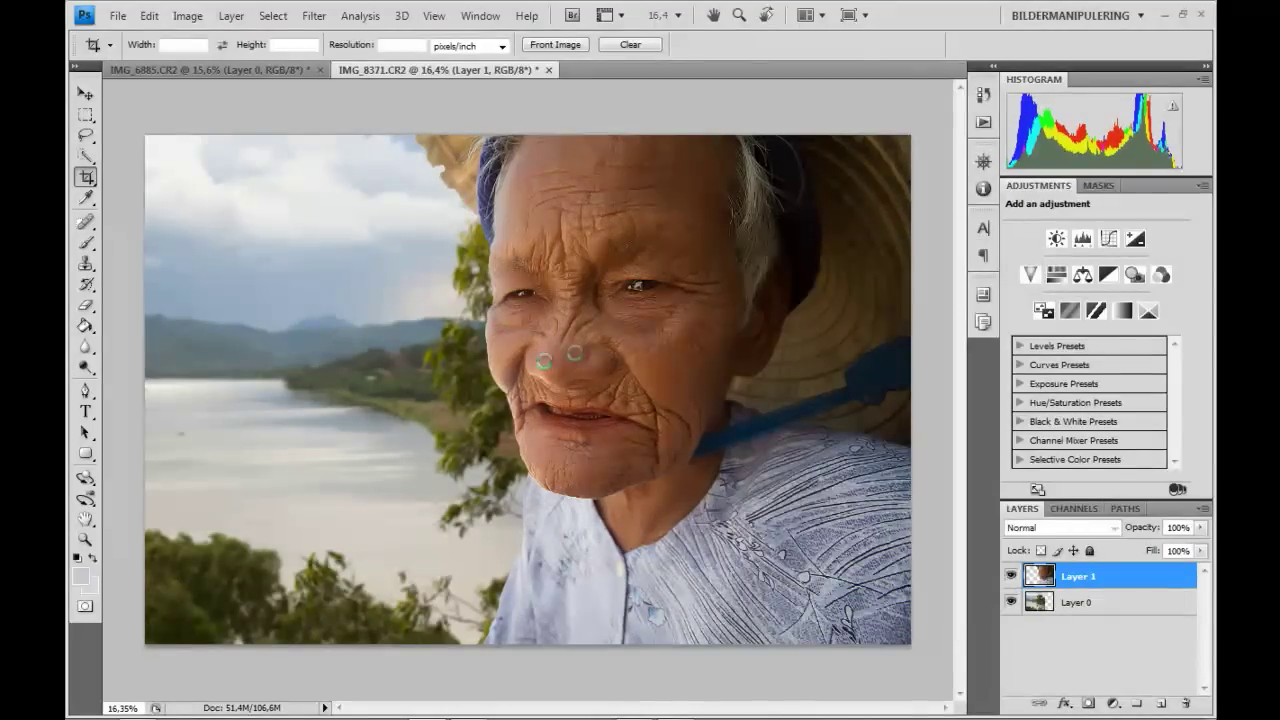
Compare the composite with the Flickr photo 'Old vietnamese Woman' in Chrome, then return.
{"action": "scroll", "coordinate": [649, 346], "scroll_direction": "up", "scroll_amount": 1}
{"action": "scroll", "coordinate": [606, 331], "scroll_direction": "up", "scroll_amount": 1}
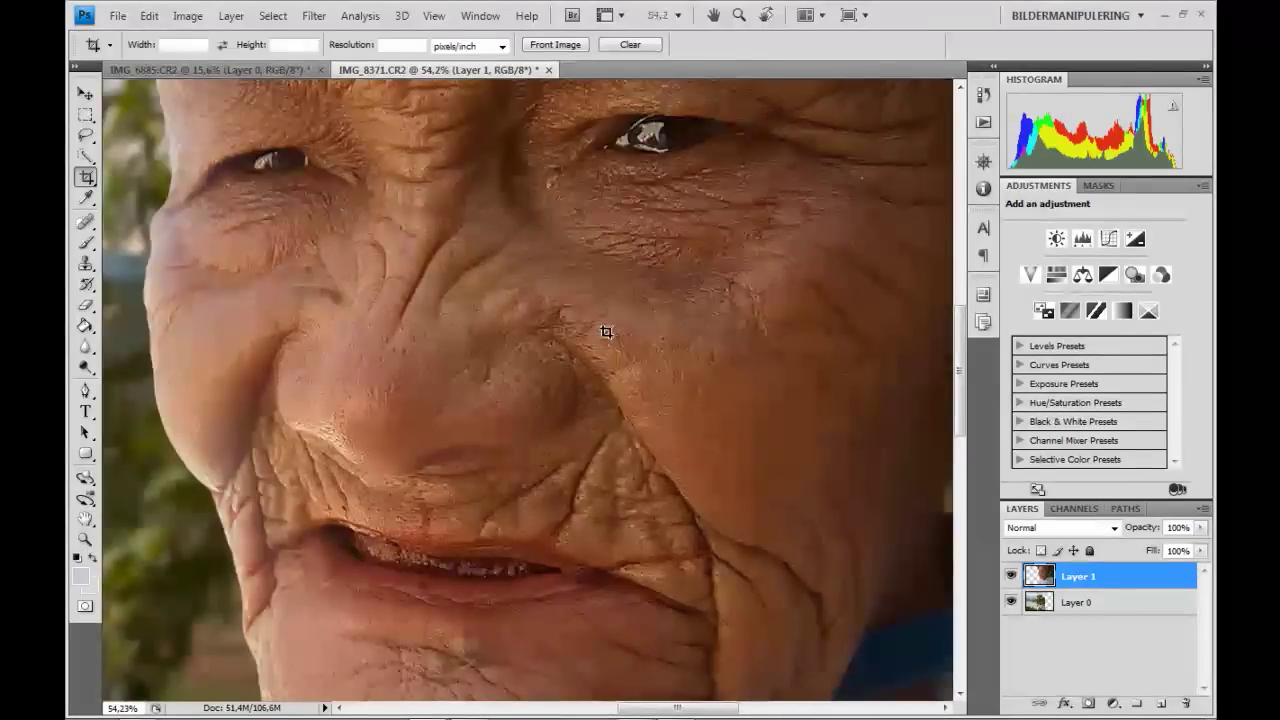
{"action": "scroll", "coordinate": [525, 319], "scroll_direction": "up", "scroll_amount": 1}
{"action": "scroll", "coordinate": [522, 319], "scroll_direction": "down", "scroll_amount": 1}
{"action": "scroll", "coordinate": [505, 316], "scroll_direction": "up", "scroll_amount": 1}
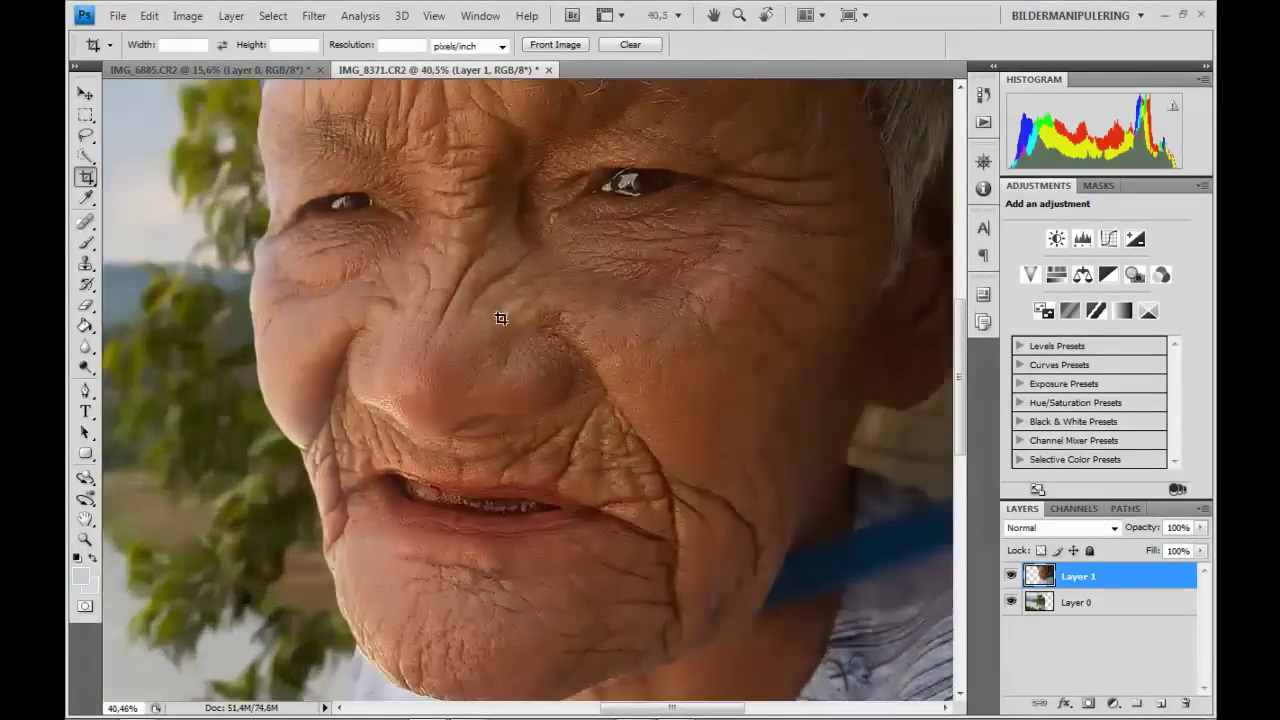
{"action": "scroll", "coordinate": [490, 320], "scroll_direction": "down", "scroll_amount": 1}
{"action": "scroll", "coordinate": [476, 322], "scroll_direction": "down", "scroll_amount": 2}
{"action": "scroll", "coordinate": [476, 323], "scroll_direction": "up", "scroll_amount": 1}
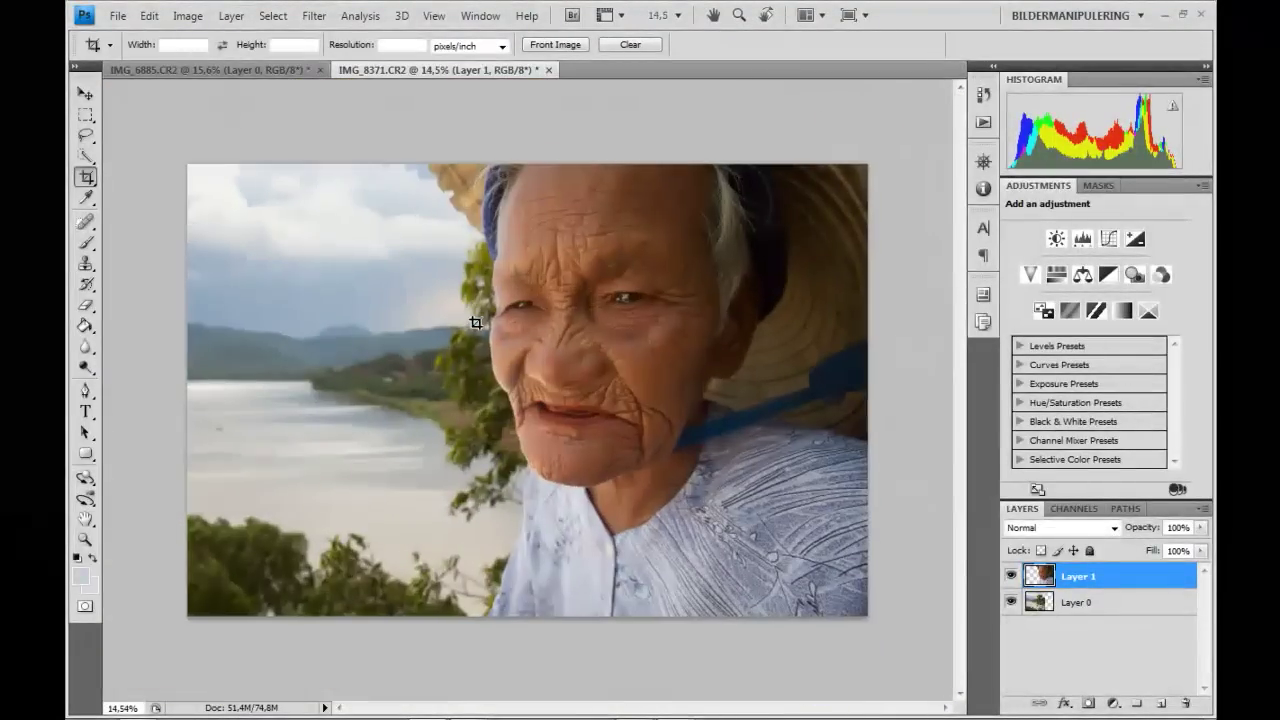
{"action": "left_click", "coordinate": [1076, 603]}
{"action": "left_click", "coordinate": [1086, 642]}
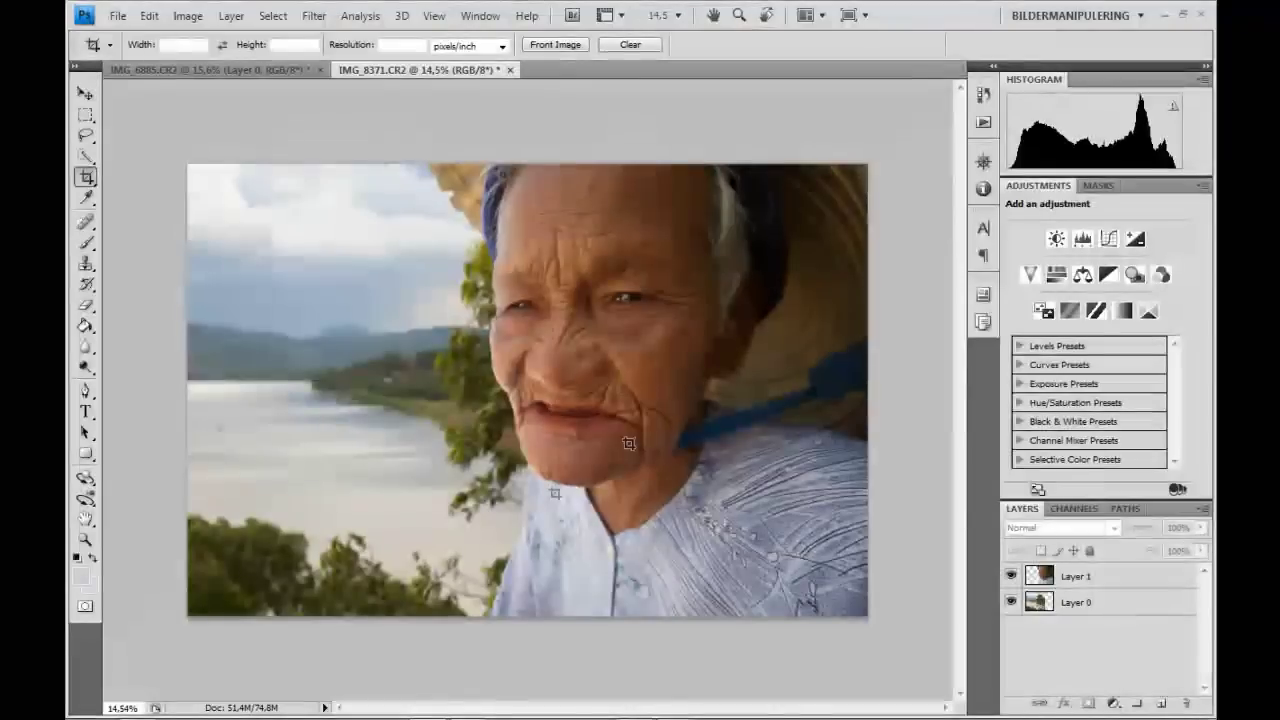
{"action": "key", "text": "v"}
{"action": "key", "text": "alt+Tab"}
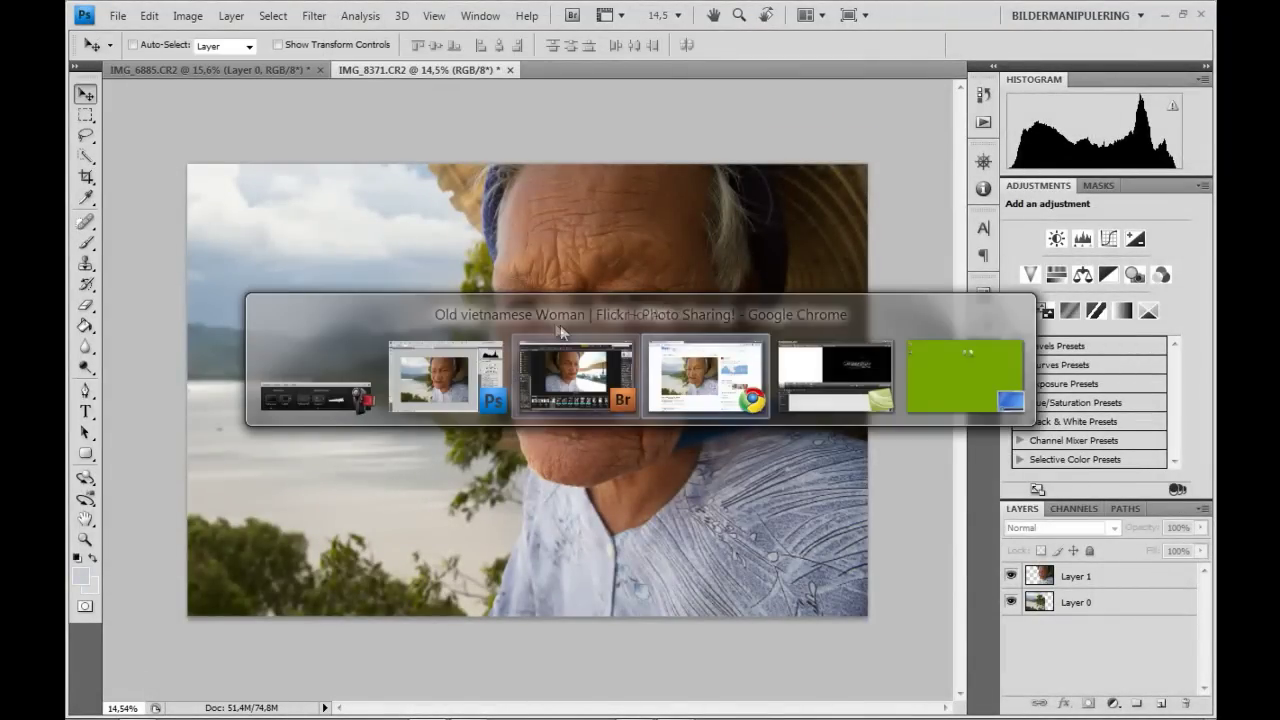
{"action": "key", "text": "alt+Tab"}
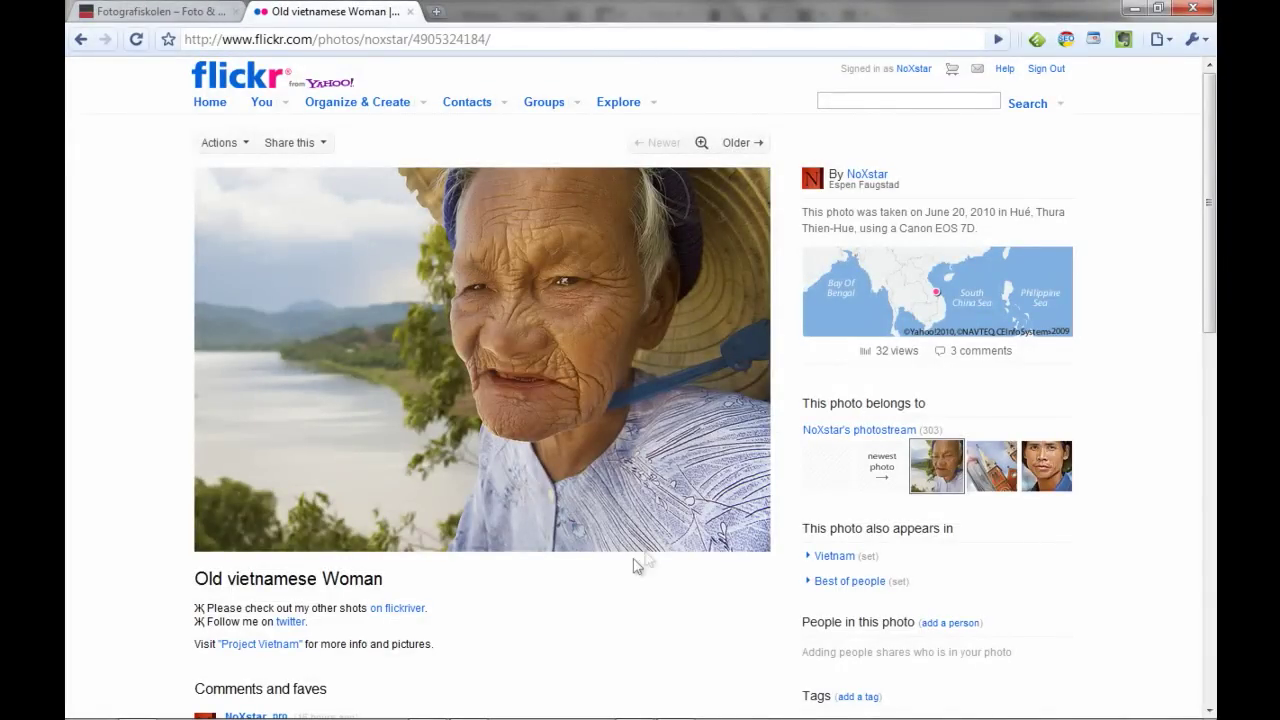
{"action": "key", "text": "alt+Tab"}
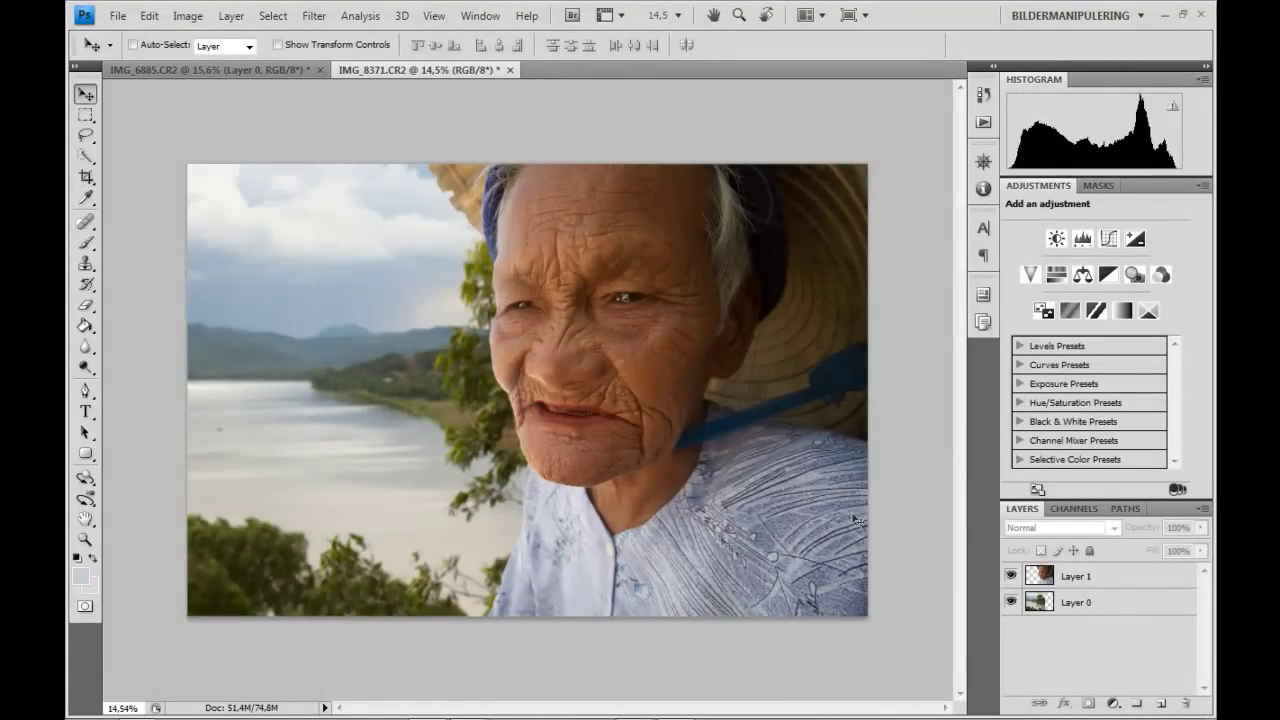
Create a 'Curves 1' adjustment layer with Use Previous Layer to Create Clipping Mask on Layer 1.
{"action": "left_click", "coordinate": [1079, 583]}
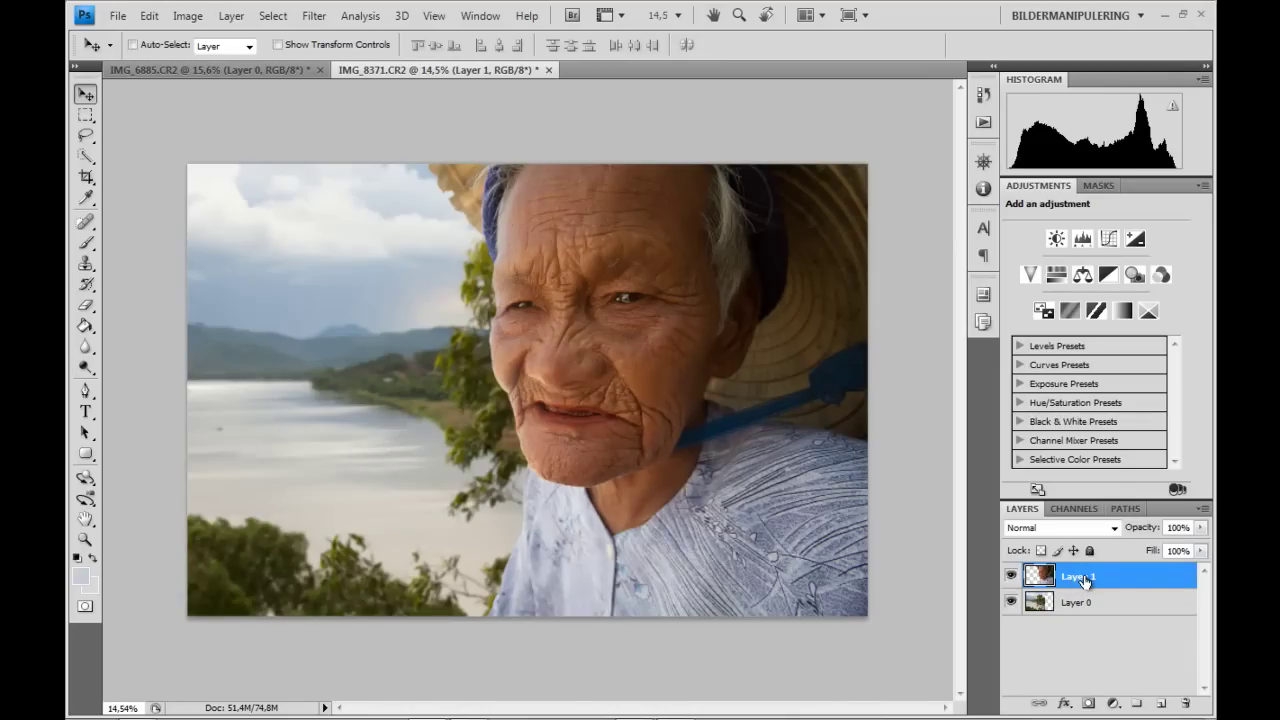
{"action": "left_click", "coordinate": [1117, 704]}
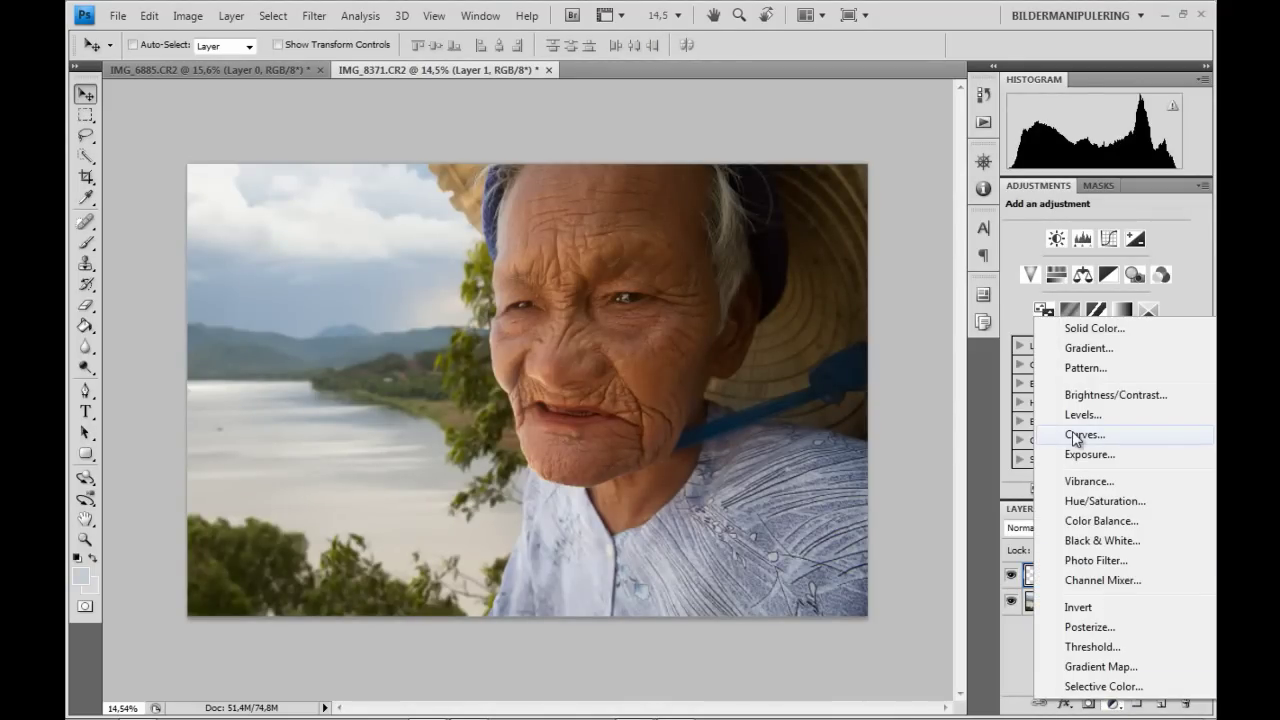
{"action": "left_click", "coordinate": [1075, 436]}
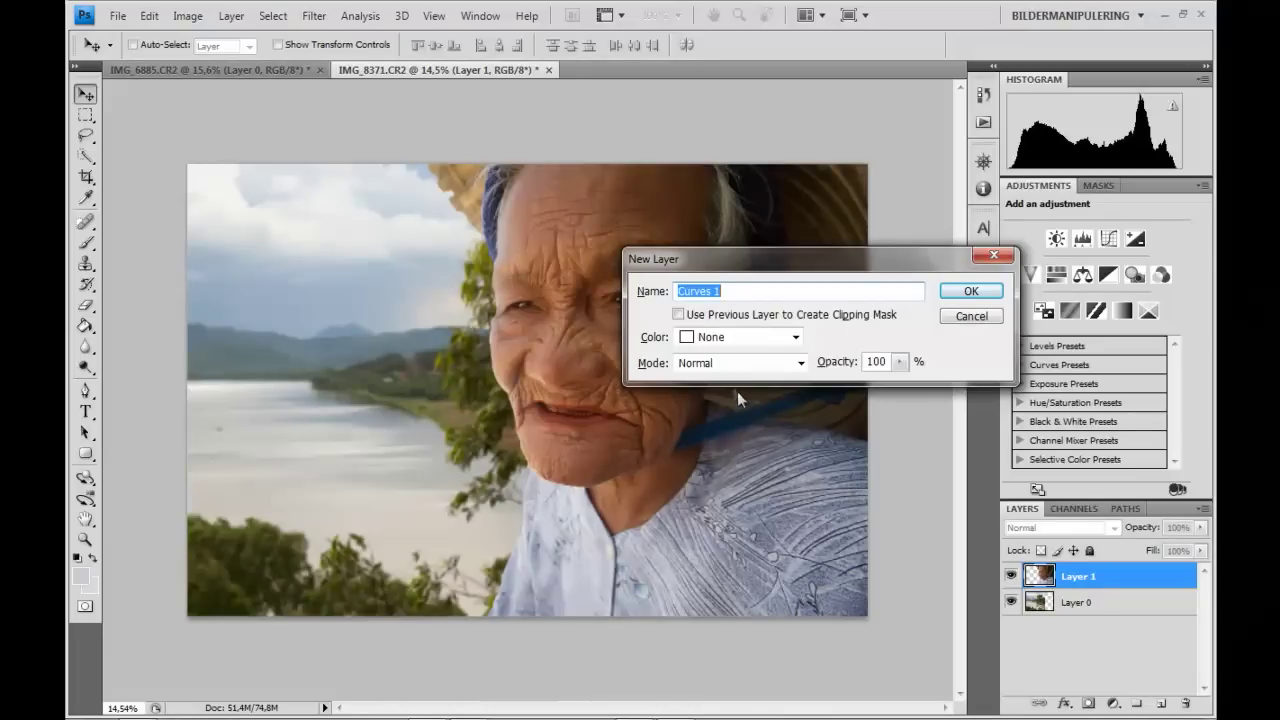
{"action": "left_click_drag", "start_coordinate": [657, 259], "coordinate": [437, 251]}
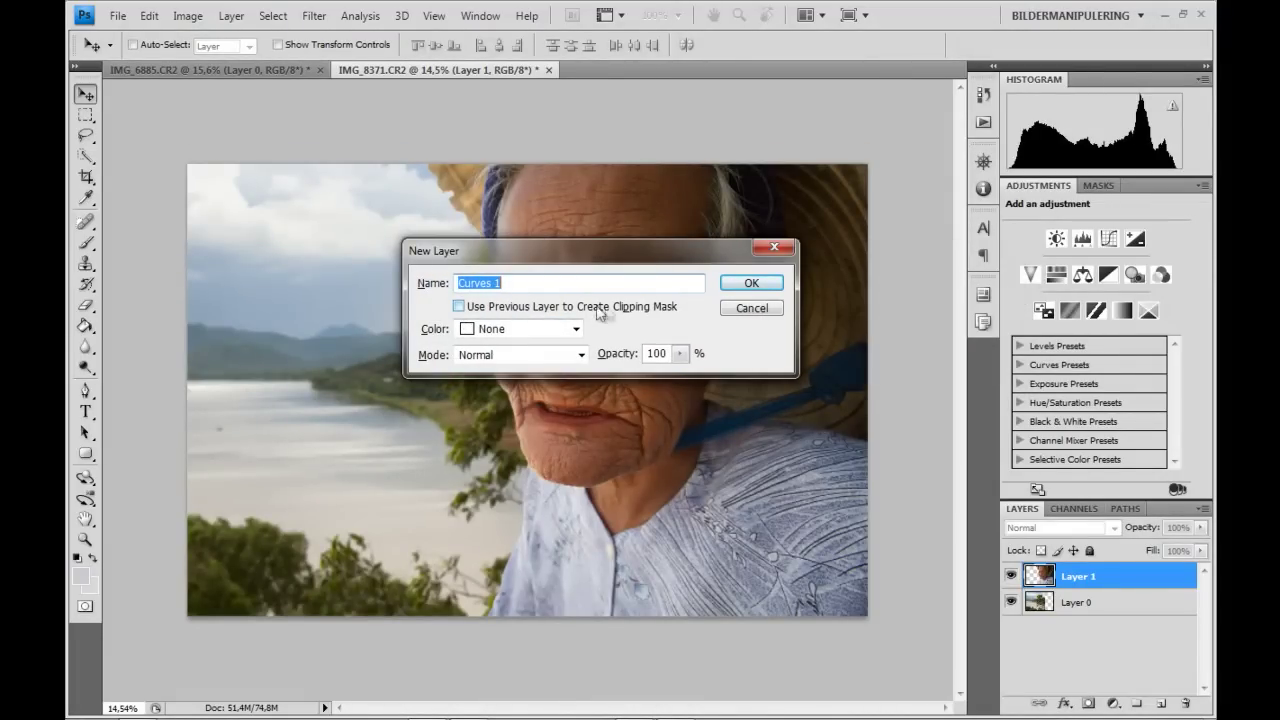
{"action": "left_click", "coordinate": [459, 307]}
{"action": "left_click", "coordinate": [750, 285]}
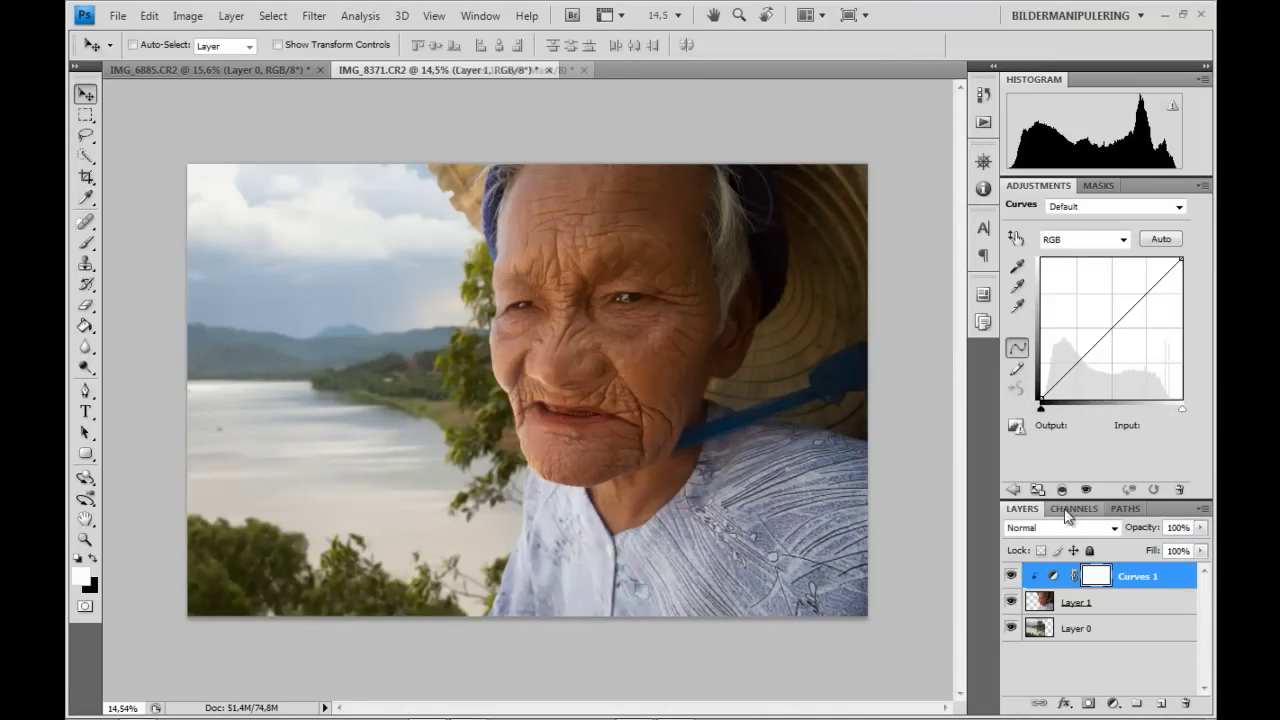
Raise a Curves 1 point to Input 112, Output 158 and toggle its visibility to compare.
{"action": "left_click_drag", "start_coordinate": [1115, 322], "coordinate": [1102, 312]}
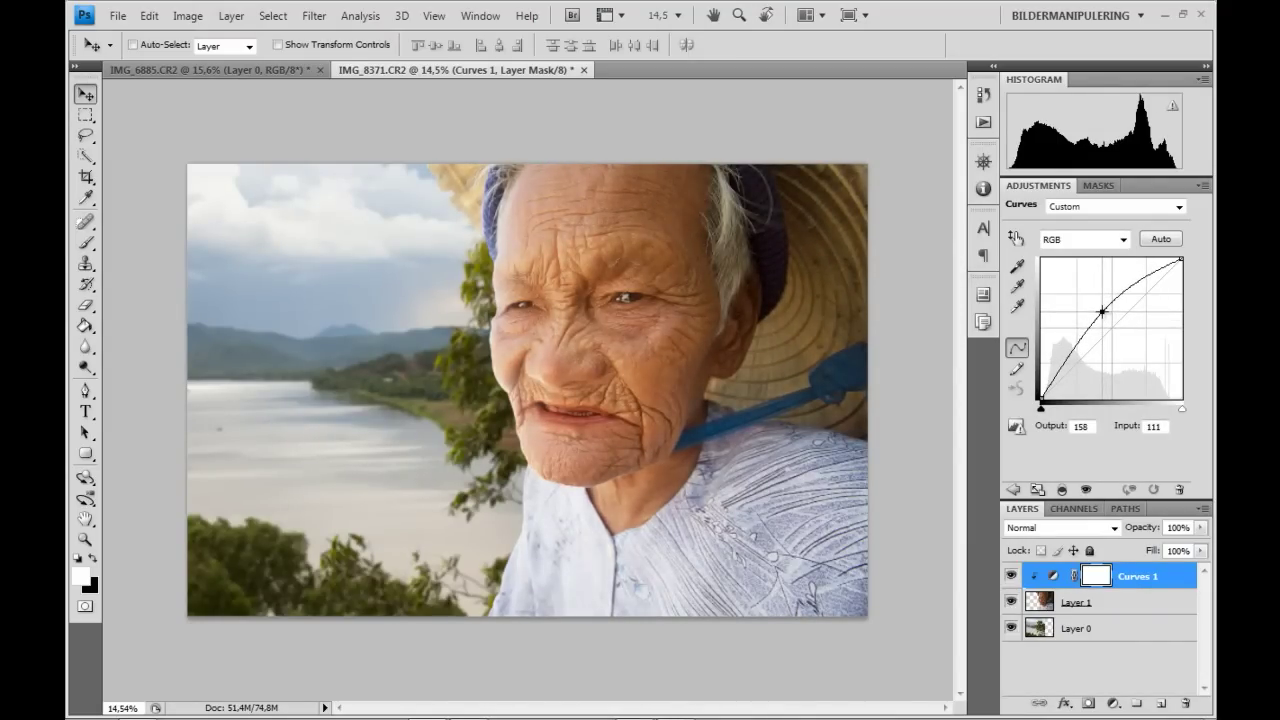
{"action": "left_click", "coordinate": [1010, 576]}
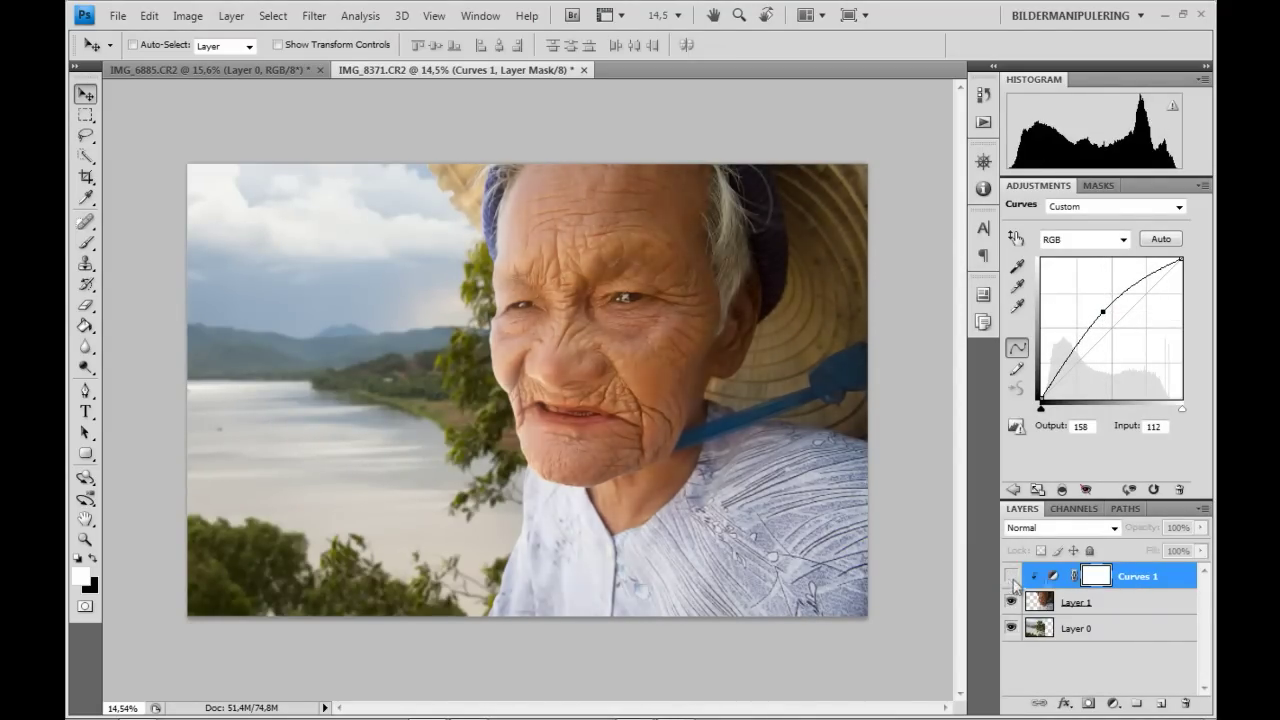
{"action": "left_click", "coordinate": [1010, 576]}
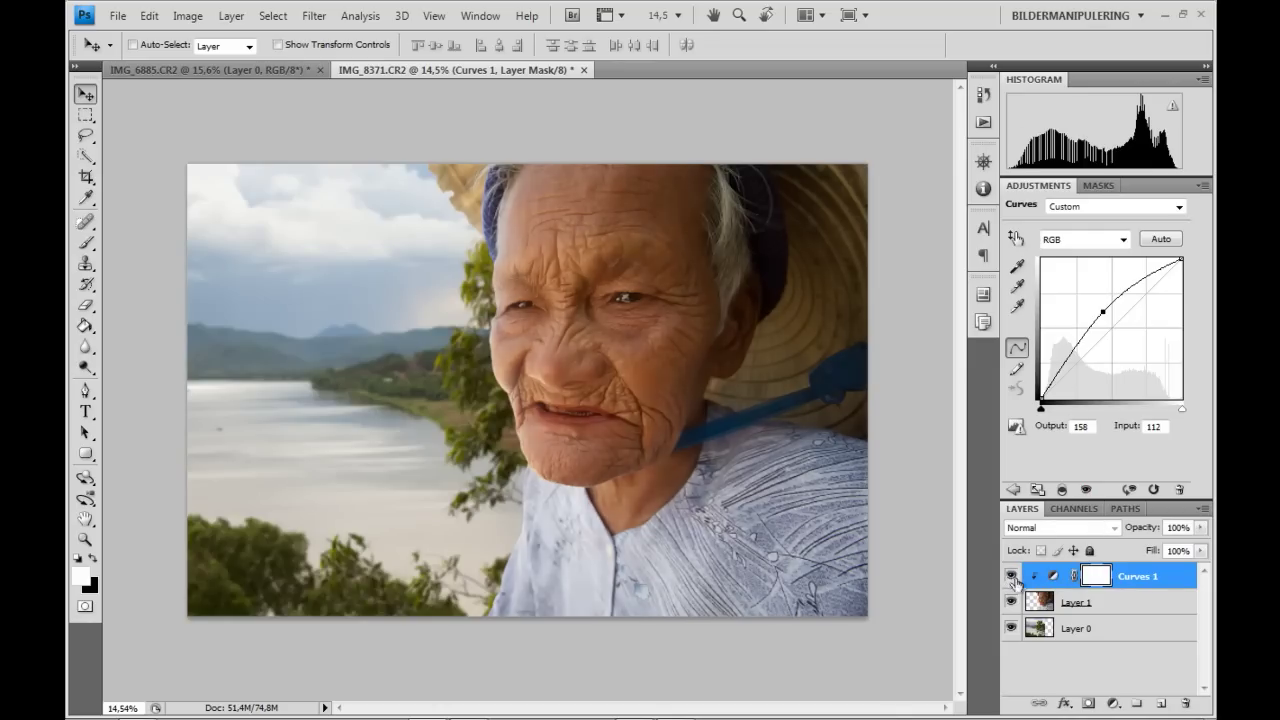
{"action": "left_click", "coordinate": [1010, 576]}
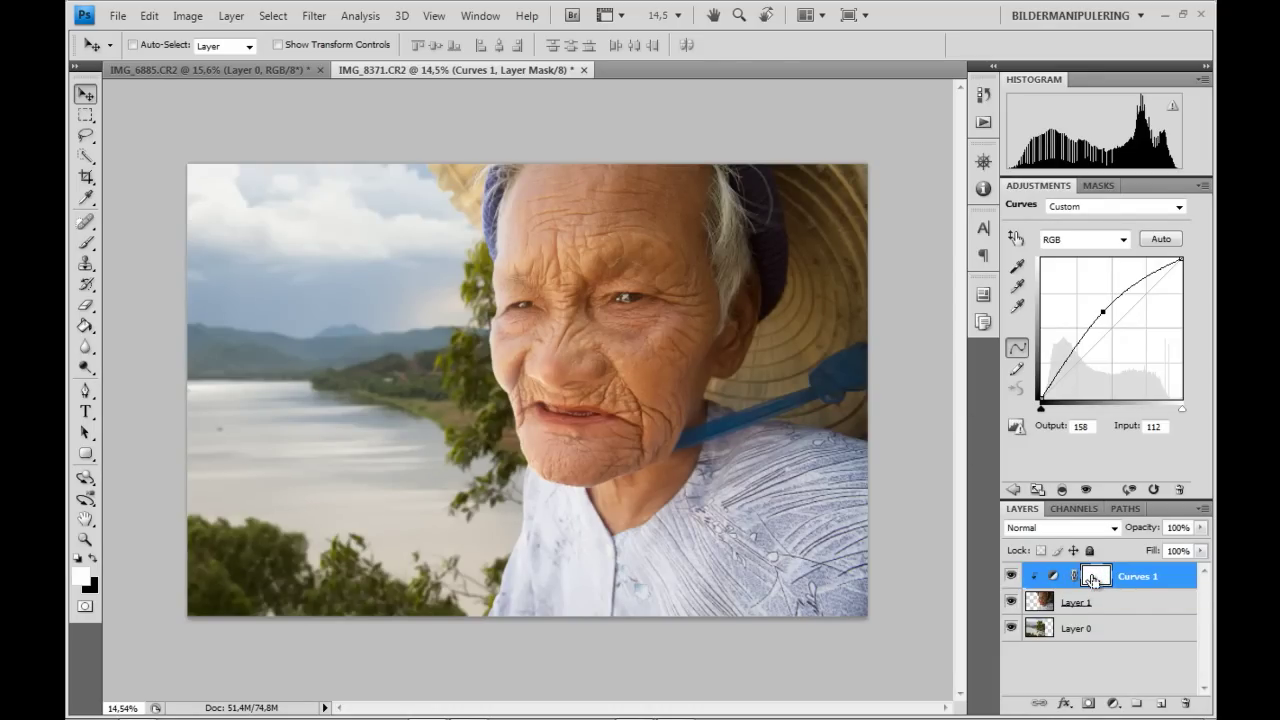
Invert the Curves 1 mask, paint white over the face, and raise the point to Input 99, Output 168.
{"action": "key", "text": "ctrl+i"}
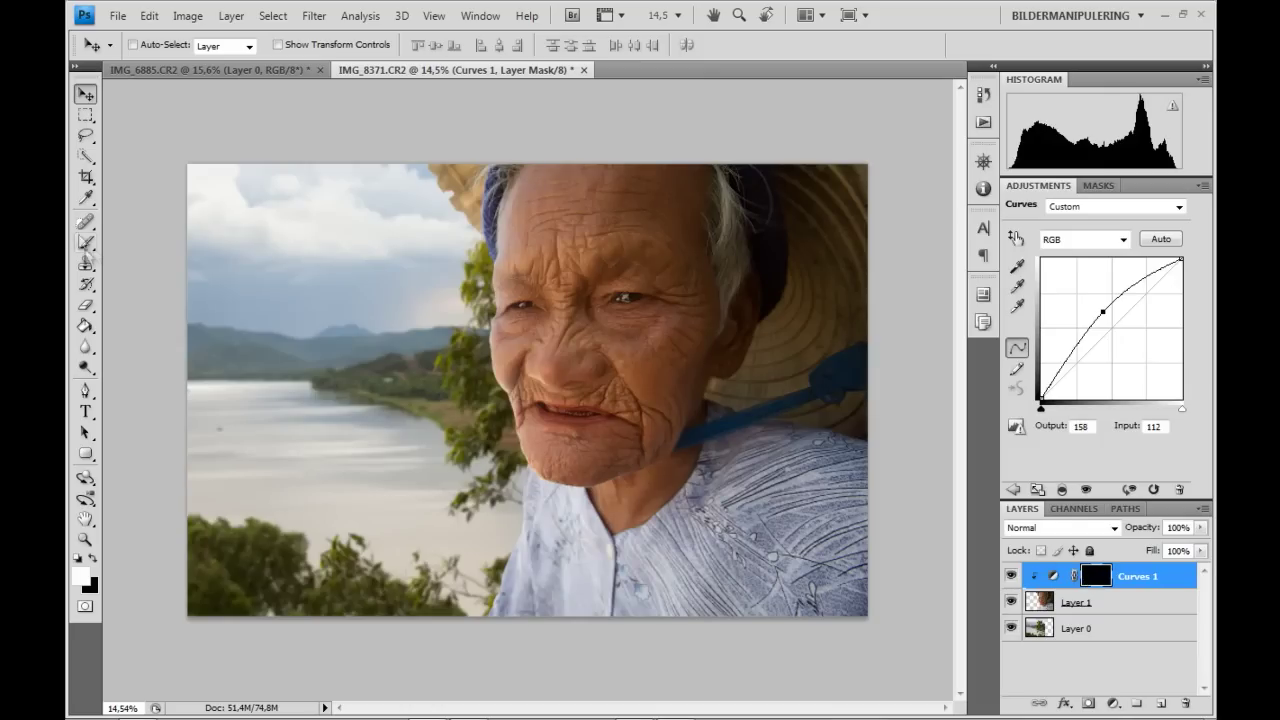
{"action": "left_click", "coordinate": [86, 243]}
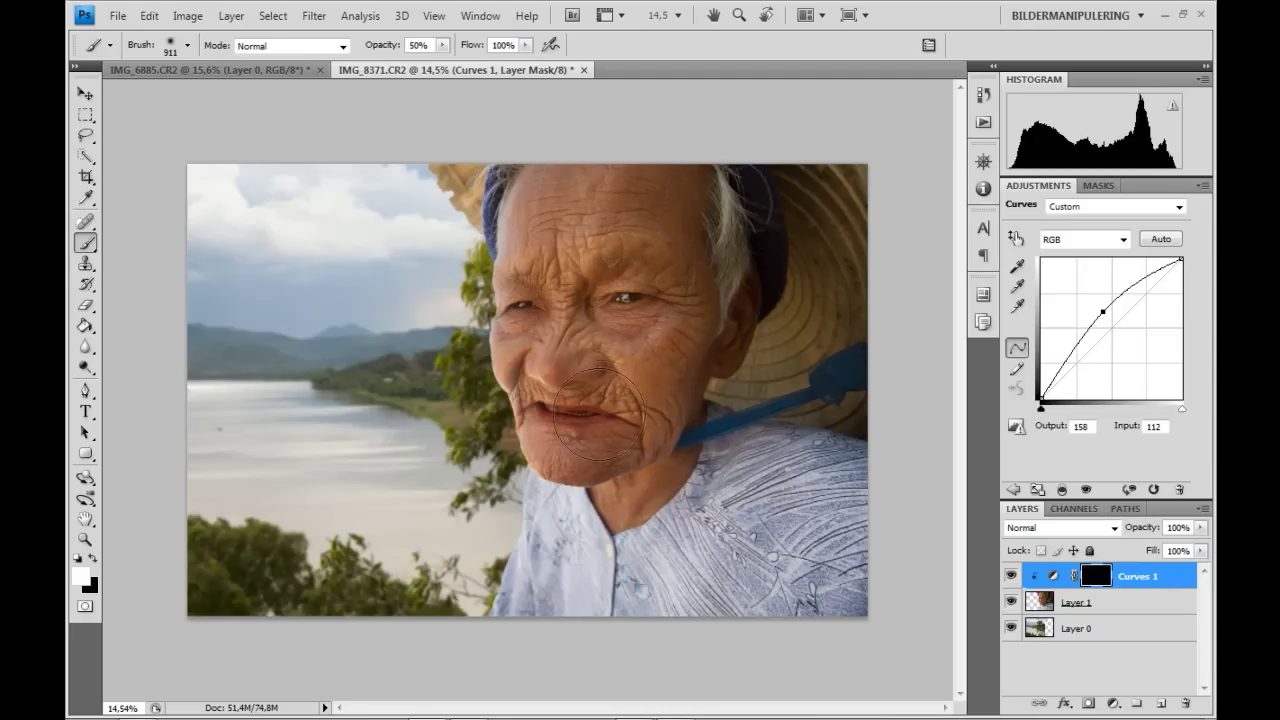
{"action": "mouse_move", "coordinate": [625, 350]}
{"action": "left_mouse_down"}
{"action": "mouse_move", "coordinate": [490, 312]}
{"action": "mouse_move", "coordinate": [535, 257]}
{"action": "mouse_move", "coordinate": [521, 328]}
{"action": "left_mouse_up"}
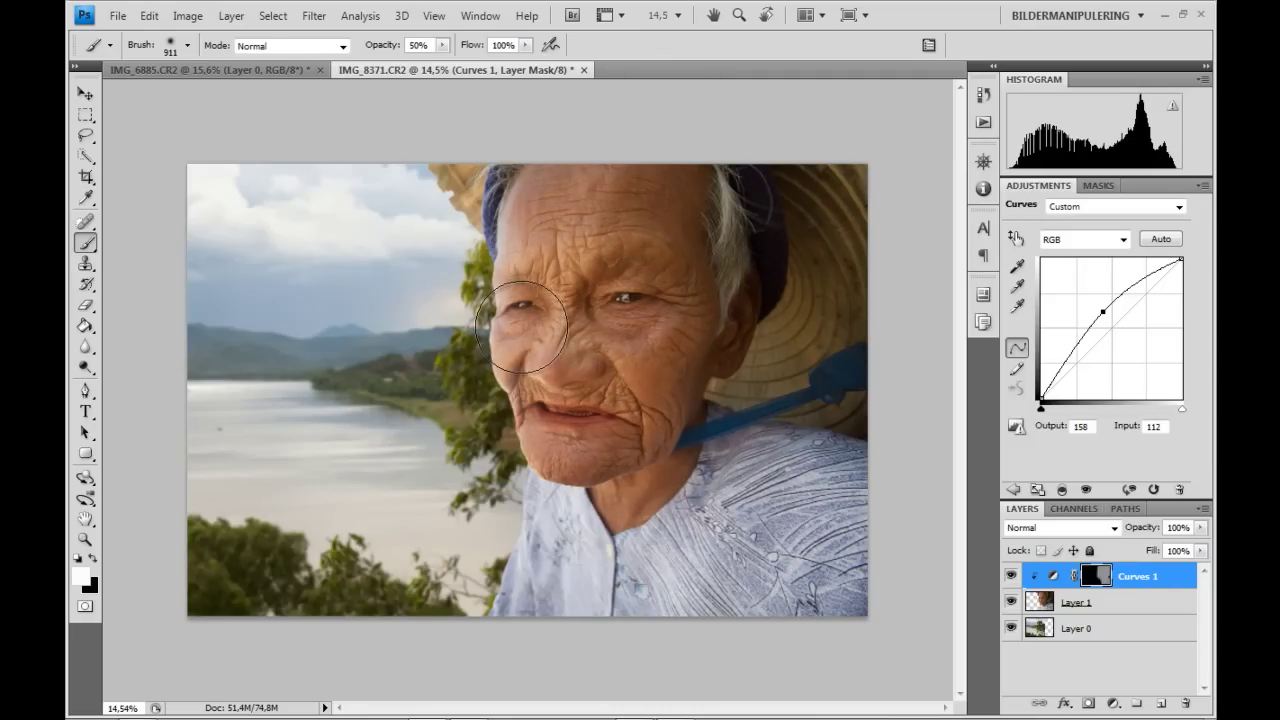
{"action": "left_click", "coordinate": [93, 567]}
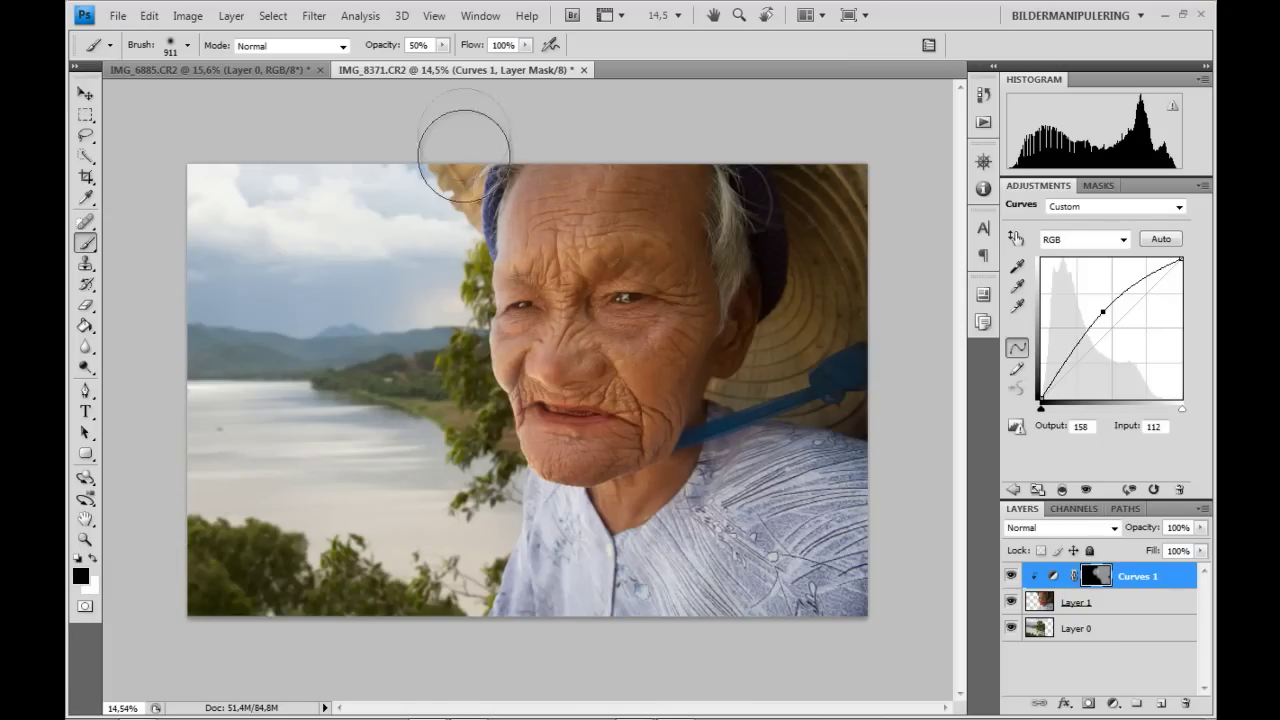
{"action": "key", "text": "x"}
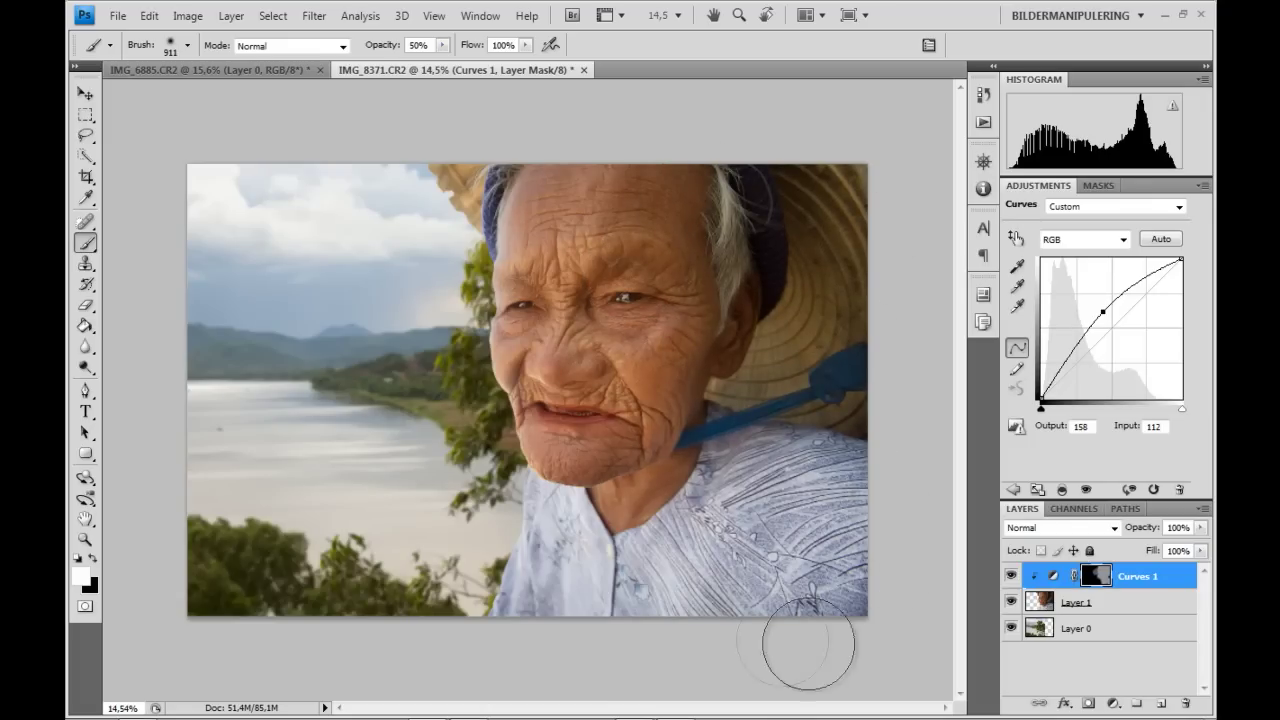
{"action": "left_click_drag", "start_coordinate": [1100, 321], "coordinate": [1096, 306]}
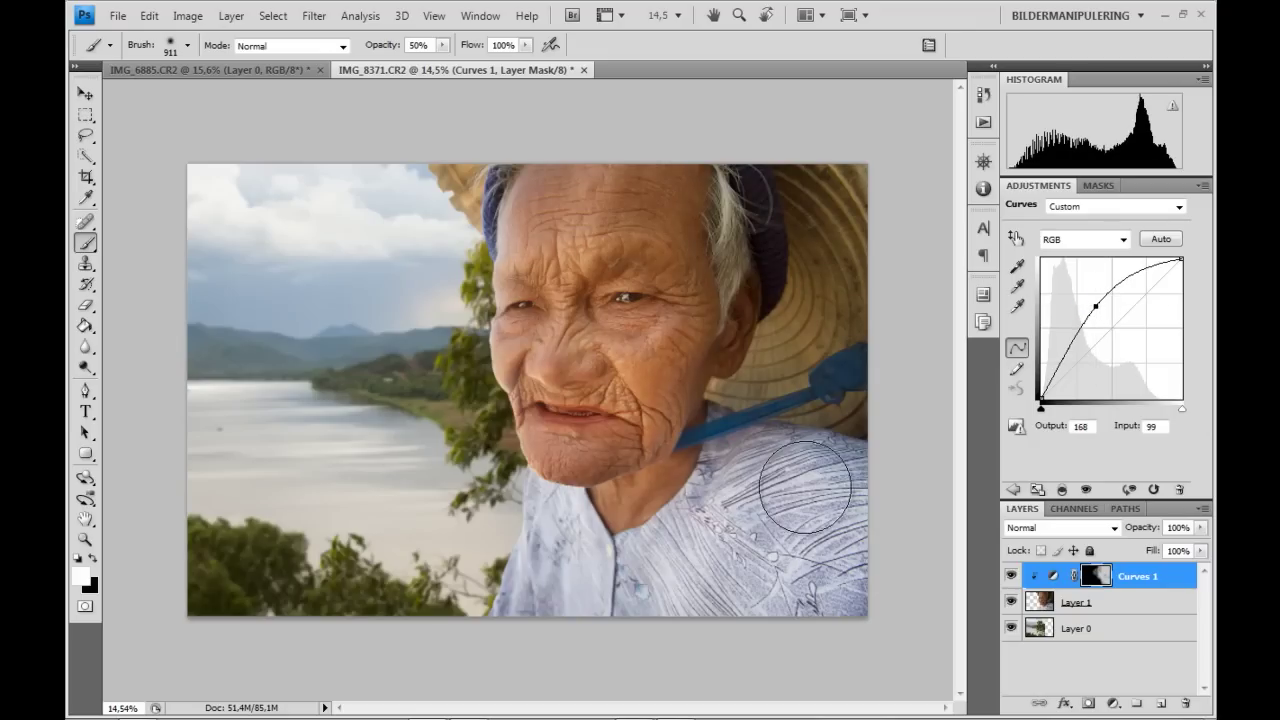
Zoom in on the woman's face and hide Curves 1 to compare the brightening.
{"action": "left_click", "coordinate": [84, 95]}
{"action": "scroll", "coordinate": [560, 440], "scroll_direction": "up", "scroll_amount": 2}
{"action": "scroll", "coordinate": [430, 370], "scroll_direction": "up", "scroll_amount": 2}
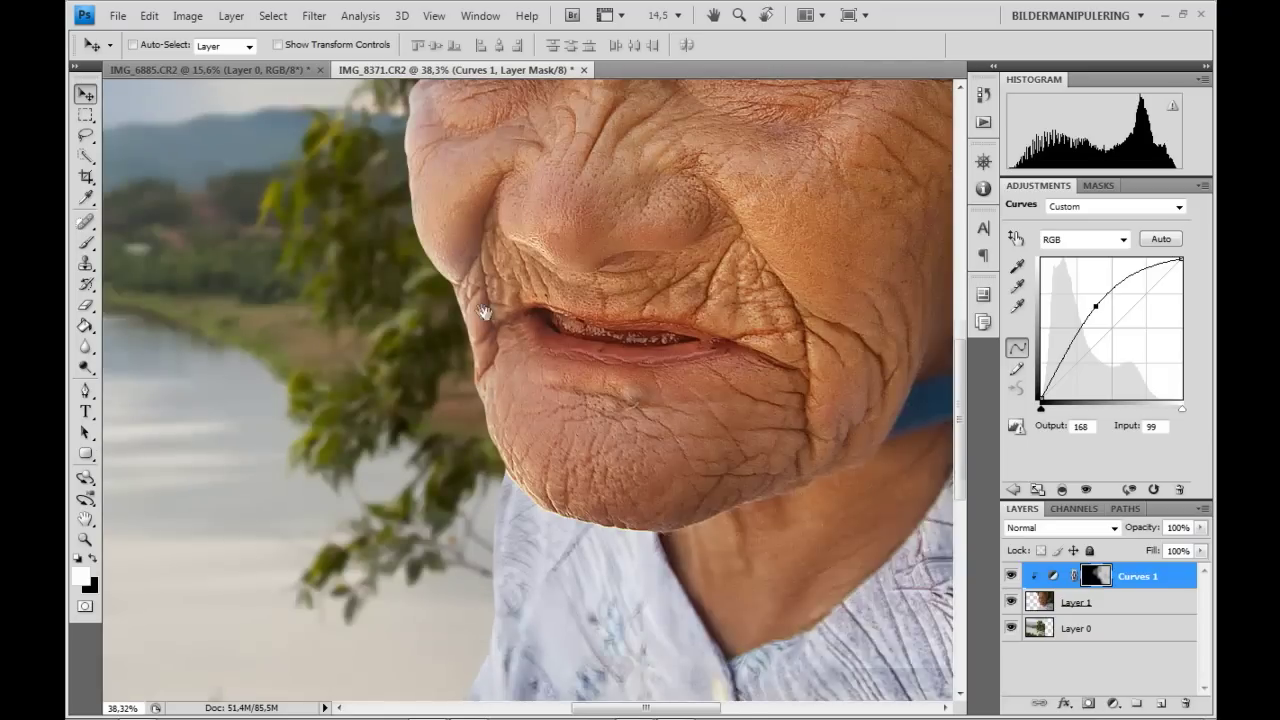
{"action": "left_click_drag", "start_coordinate": [480, 305], "coordinate": [535, 345]}
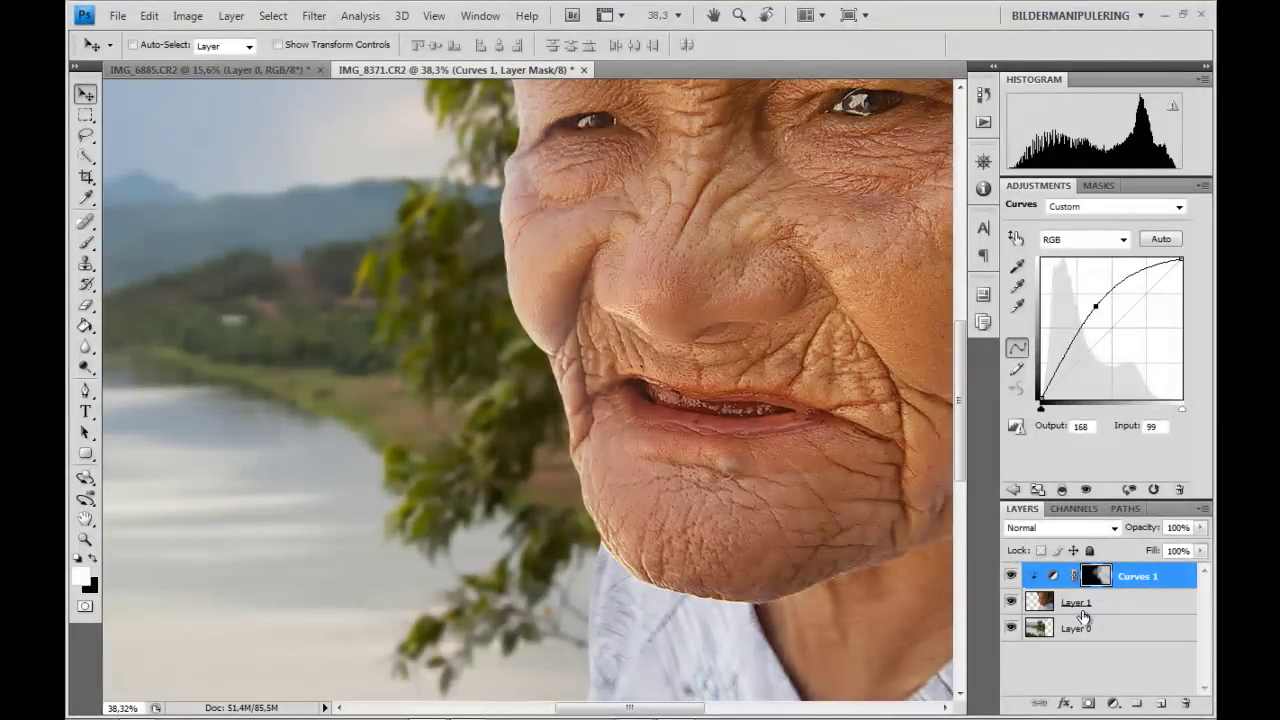
{"action": "left_click", "coordinate": [1010, 576]}
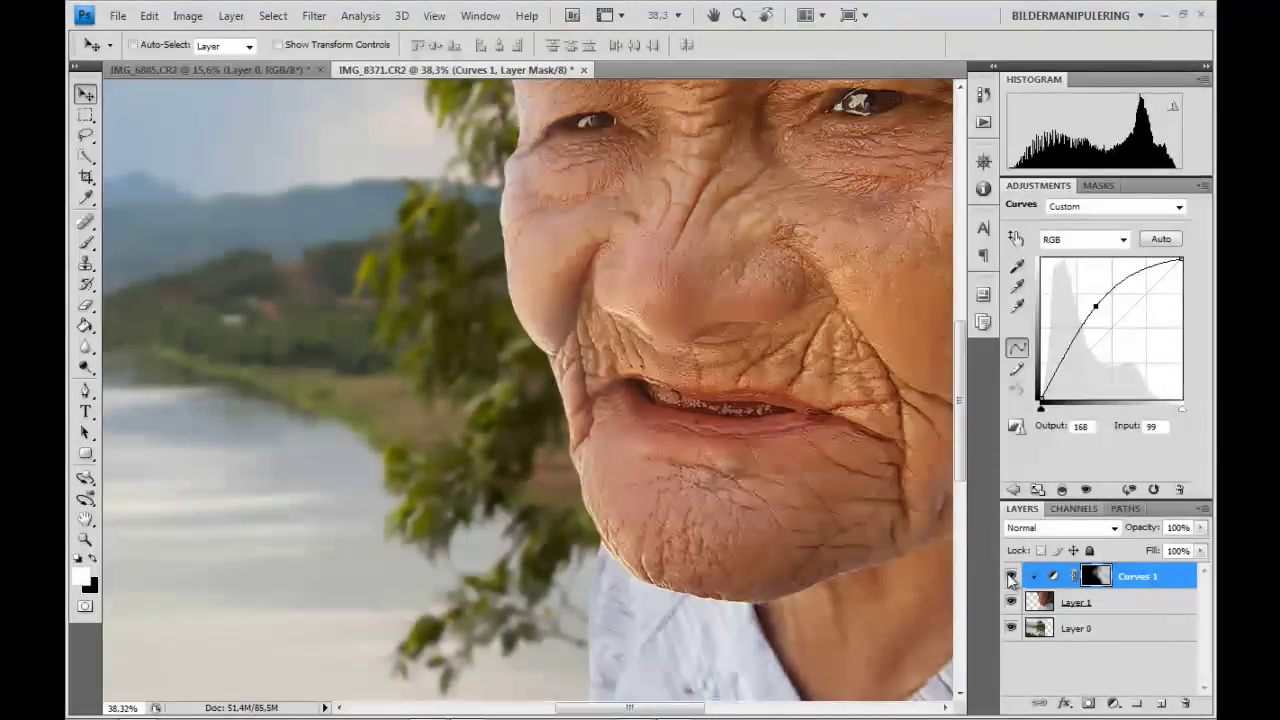
Paint black in the Curves 1 mask over the left cheek, then select Layer 1.
{"action": "key", "text": "b"}
{"action": "key", "text": "x"}
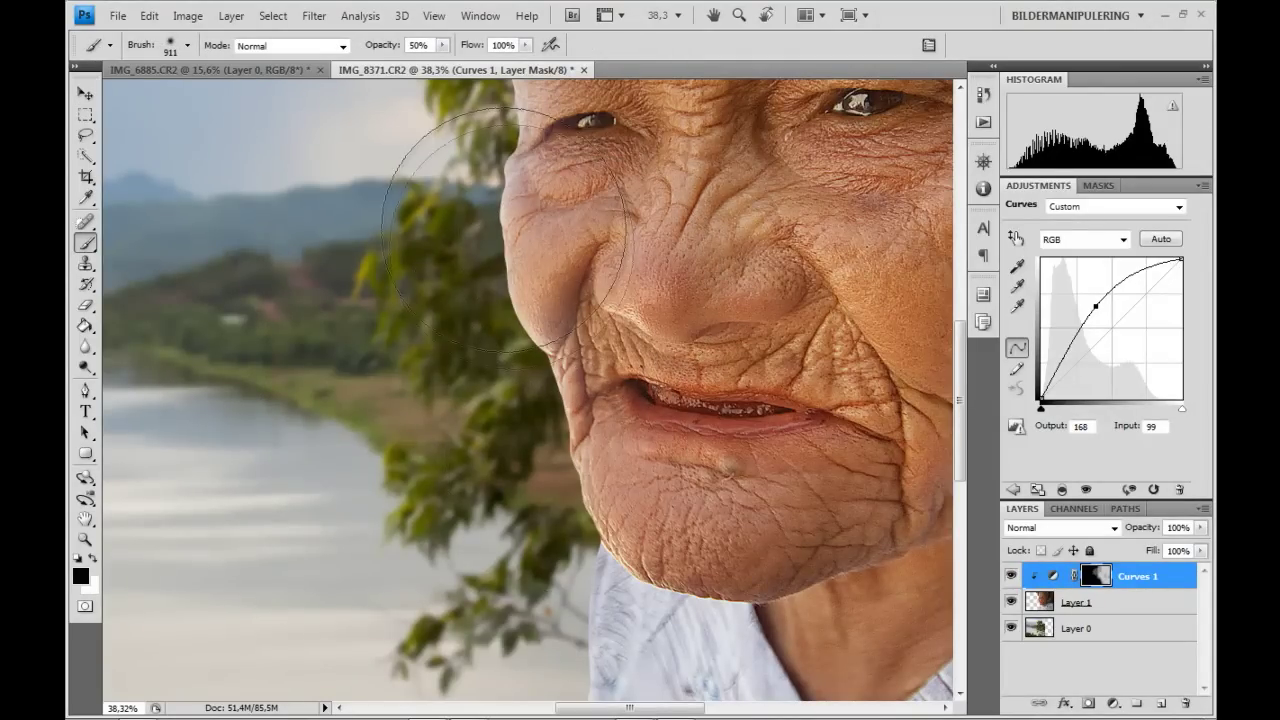
{"action": "left_click", "coordinate": [541, 263]}
{"action": "left_click", "coordinate": [545, 313]}
{"action": "left_click_drag", "start_coordinate": [545, 313], "coordinate": [543, 556]}
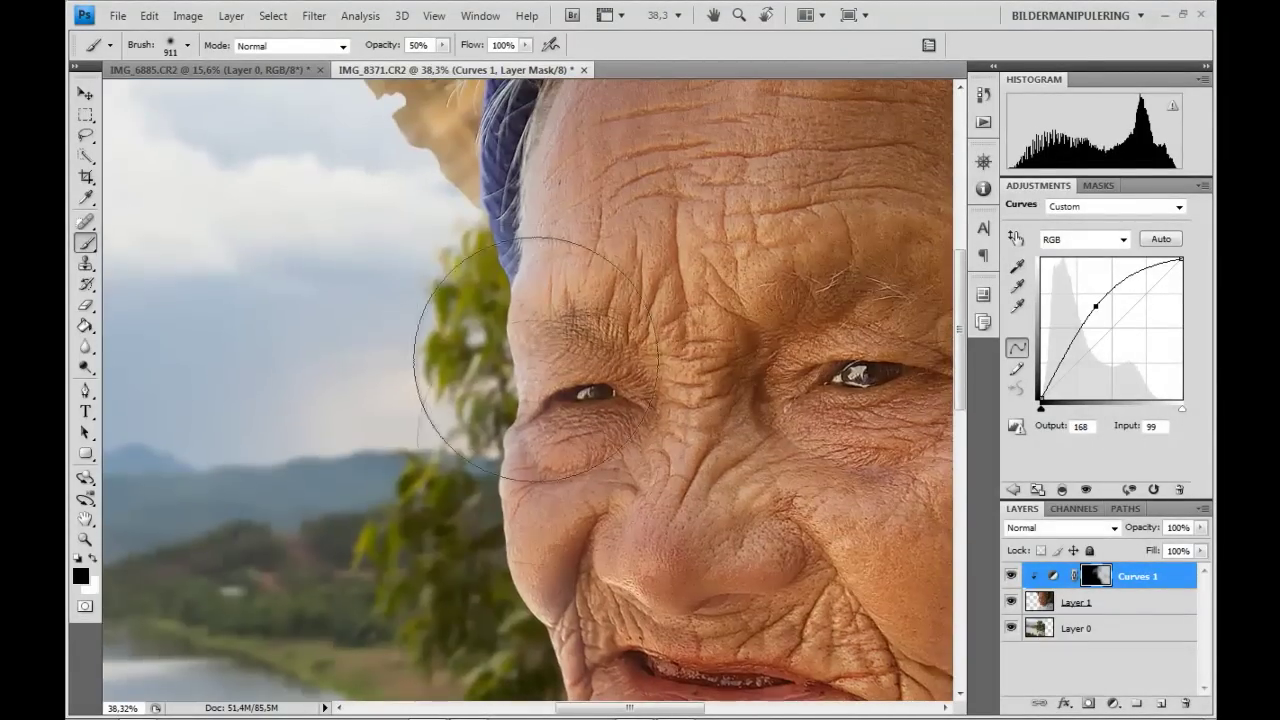
{"action": "left_click_drag", "start_coordinate": [574, 475], "coordinate": [554, 401]}
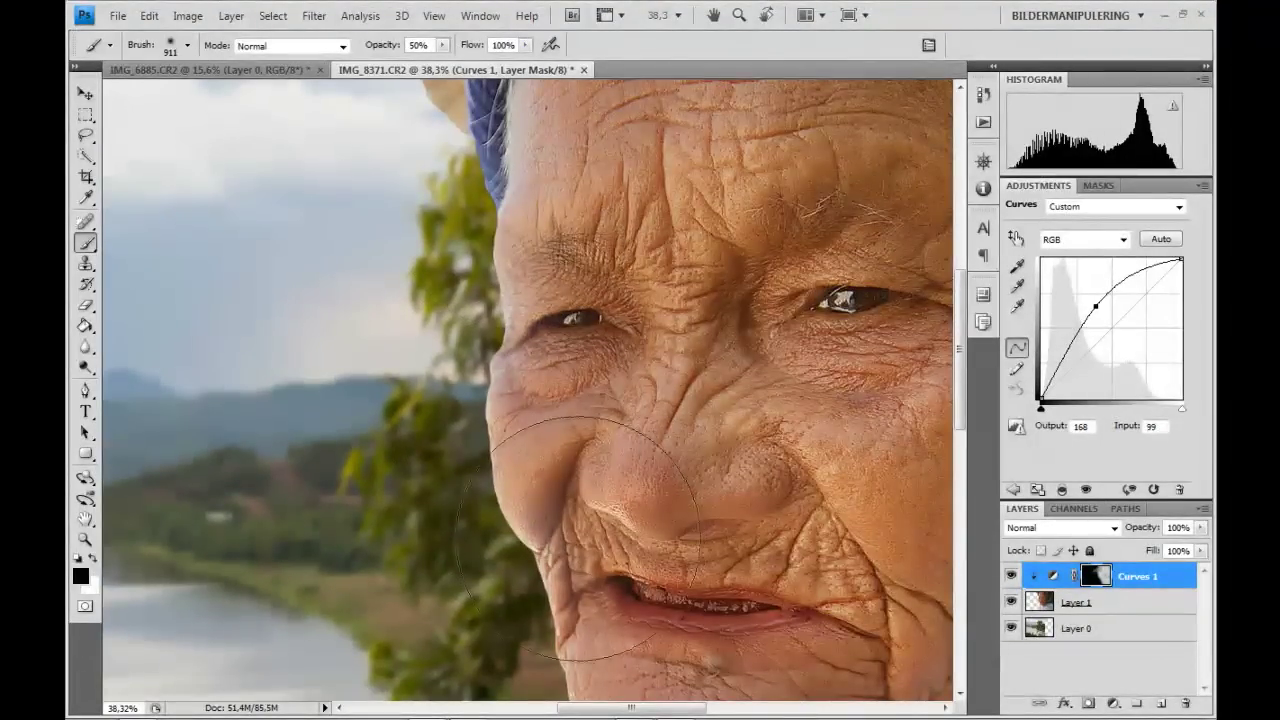
{"action": "scroll", "coordinate": [535, 225], "scroll_direction": "down", "scroll_amount": 5}
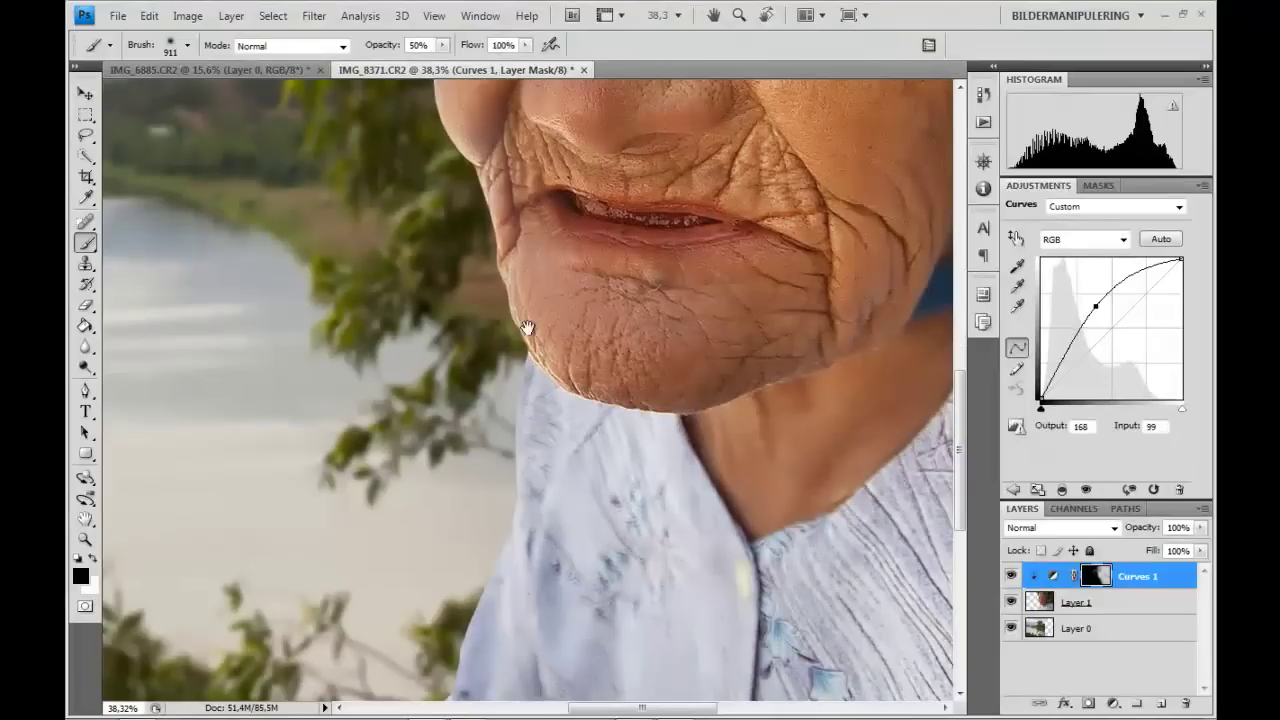
{"action": "left_click_drag", "start_coordinate": [523, 429], "coordinate": [537, 527]}
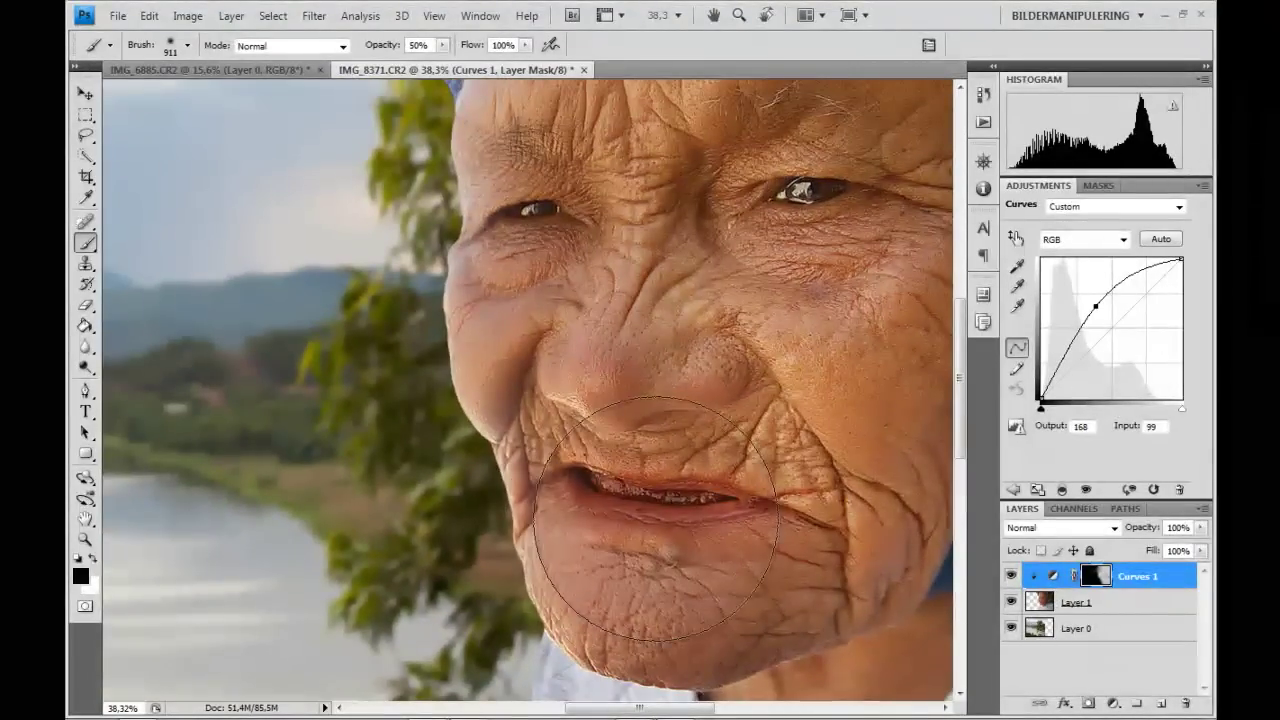
{"action": "left_click", "coordinate": [1097, 605]}
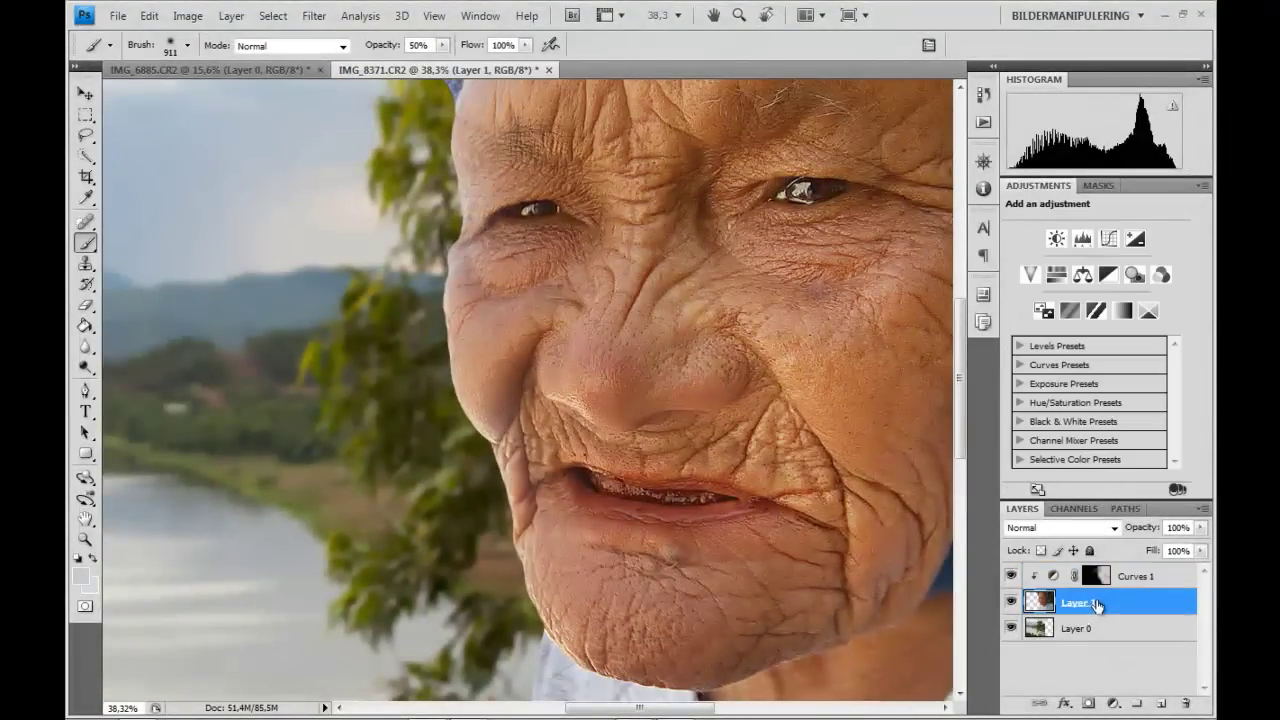
Add a clipped Curves 2 layer with the midpoint lowered to Input 151, Output 120.
{"action": "left_click", "coordinate": [1114, 704]}
{"action": "left_click", "coordinate": [1088, 440], "text": "alt"}
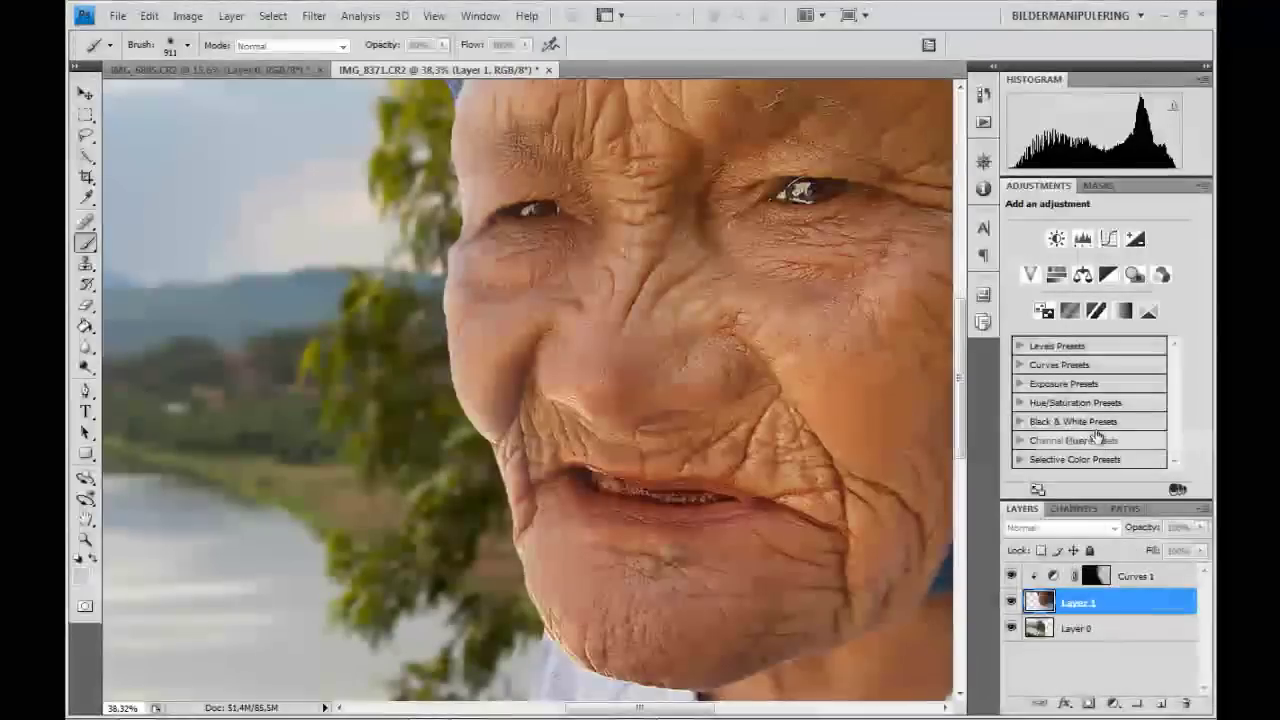
{"action": "left_click", "coordinate": [770, 285]}
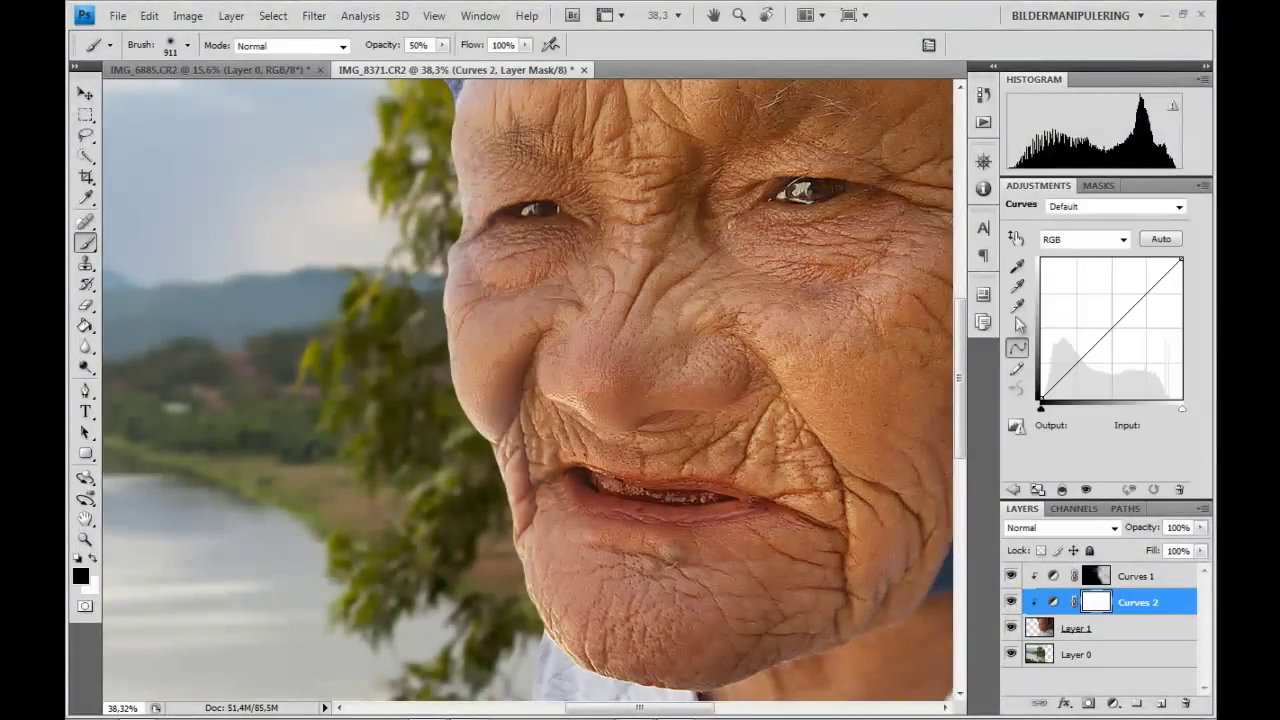
{"action": "left_click_drag", "start_coordinate": [1115, 327], "coordinate": [1124, 333]}
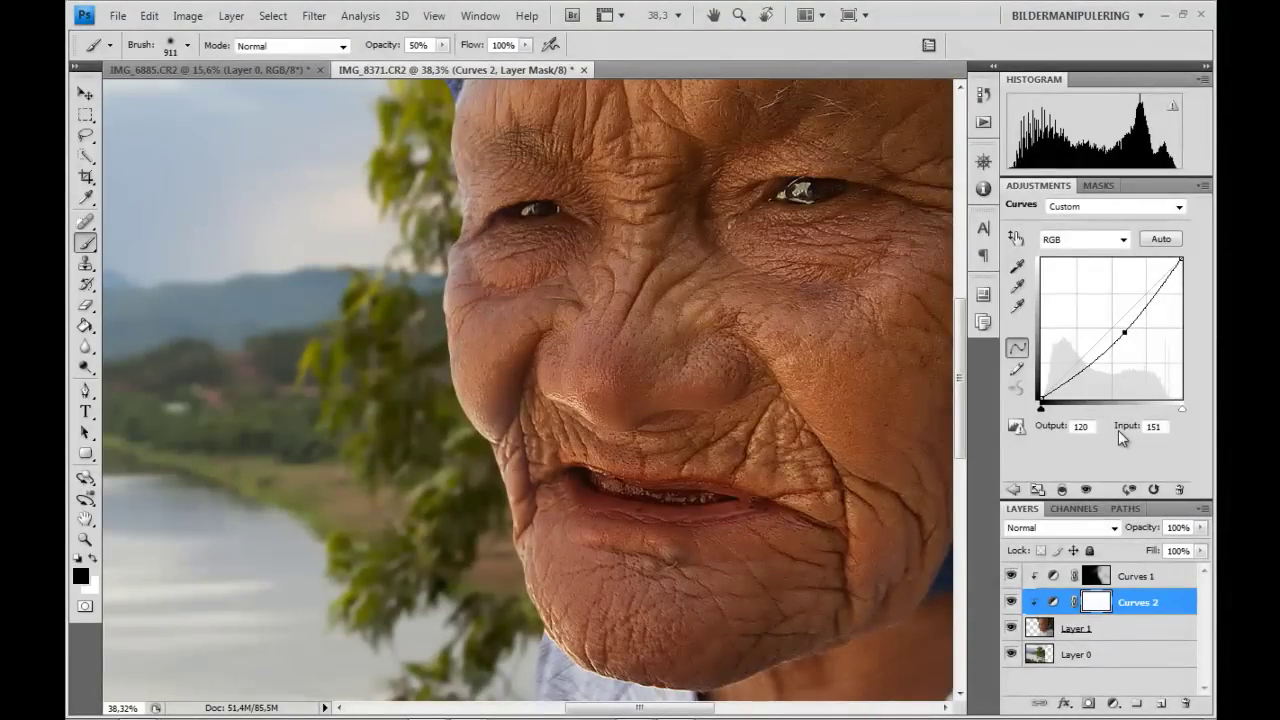
Invert the Curves 2 mask and paint white along the left edge of the face and headscarf.
{"action": "key", "text": "ctrl+i"}
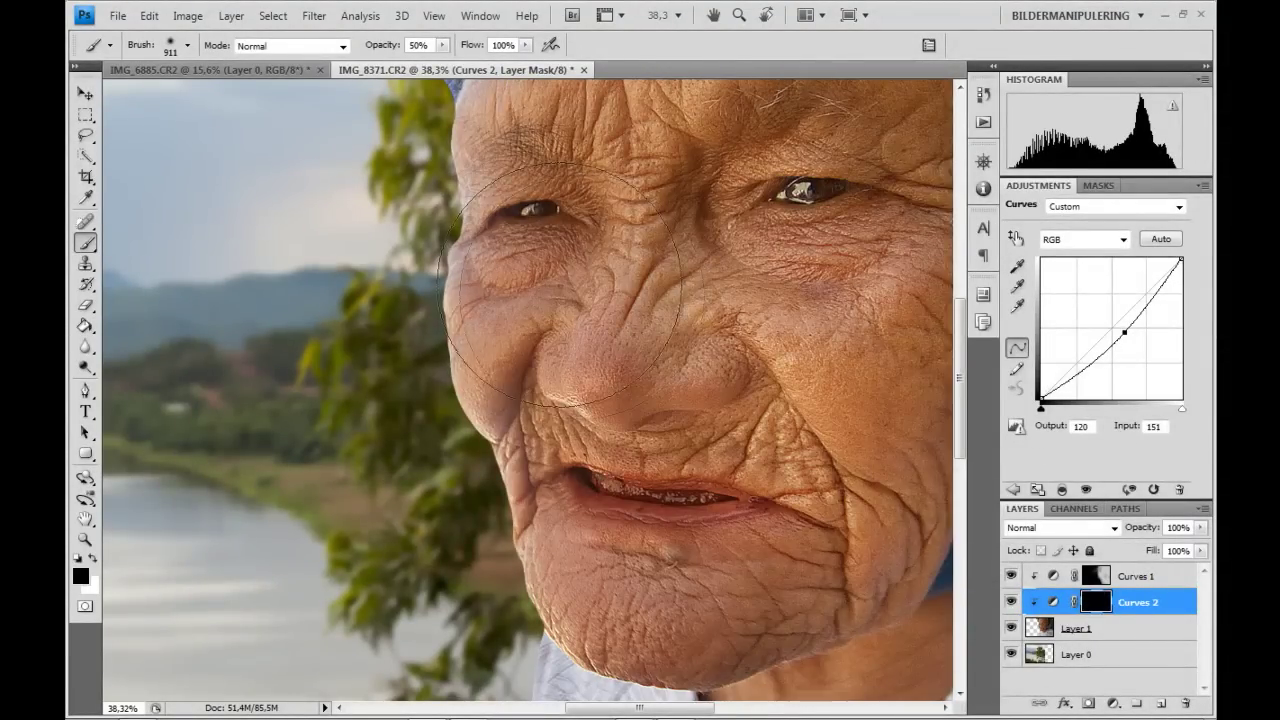
{"action": "key", "text": "x"}
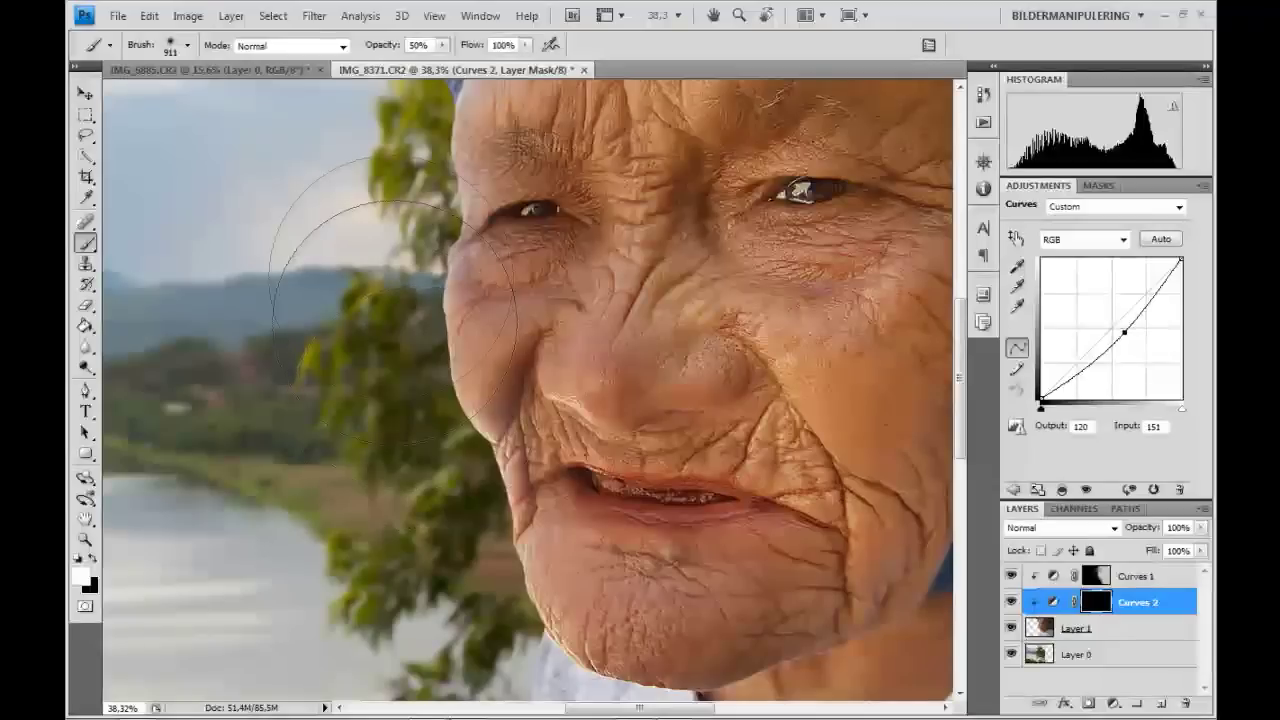
{"action": "left_click_drag", "start_coordinate": [486, 263], "coordinate": [514, 494]}
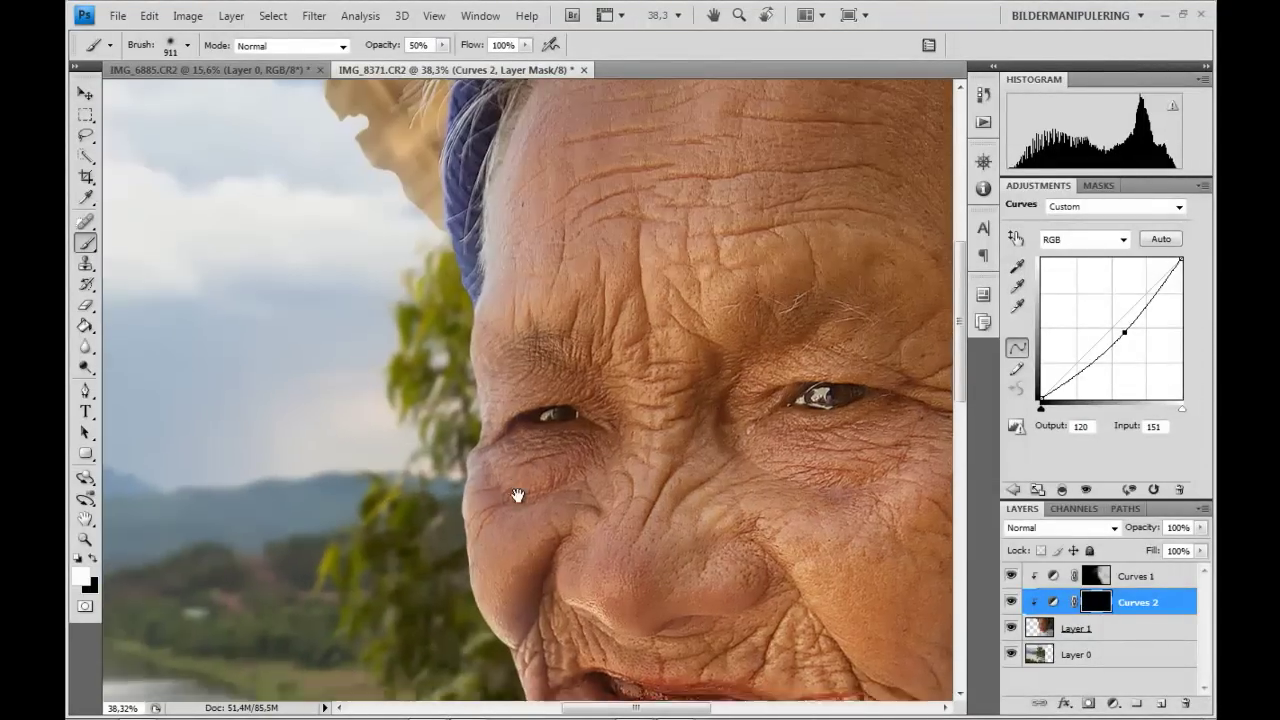
{"action": "mouse_move", "coordinate": [458, 128]}
{"action": "left_mouse_down"}
{"action": "mouse_move", "coordinate": [577, 521]}
{"action": "mouse_move", "coordinate": [532, 226]}
{"action": "left_mouse_up"}
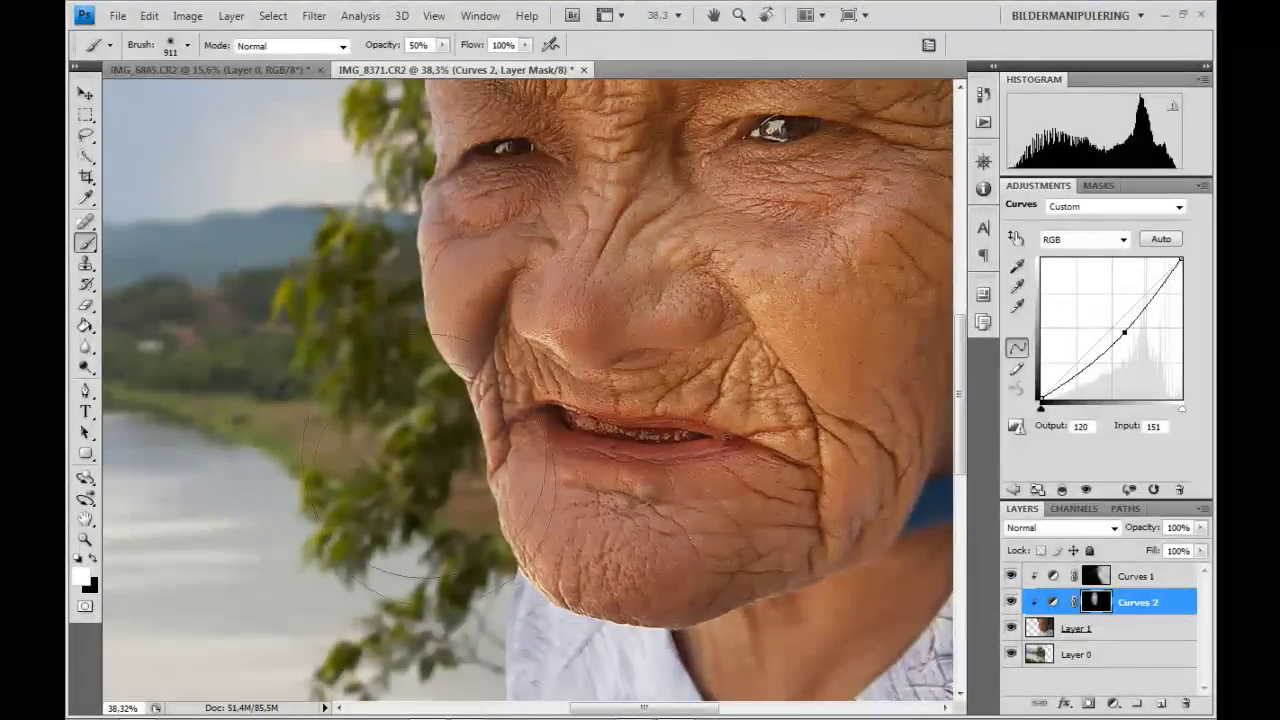
{"action": "left_click_drag", "start_coordinate": [479, 203], "coordinate": [460, 462]}
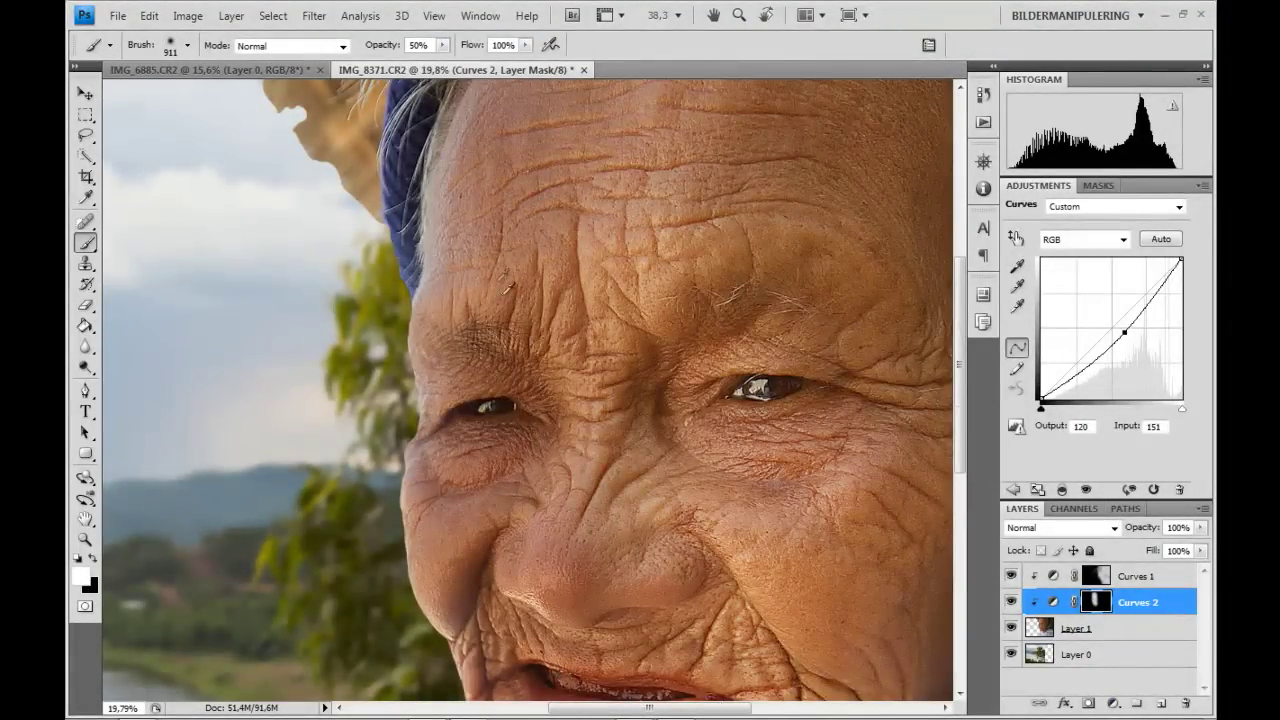
{"action": "scroll", "coordinate": [400, 240], "scroll_direction": "down", "scroll_amount": 3}
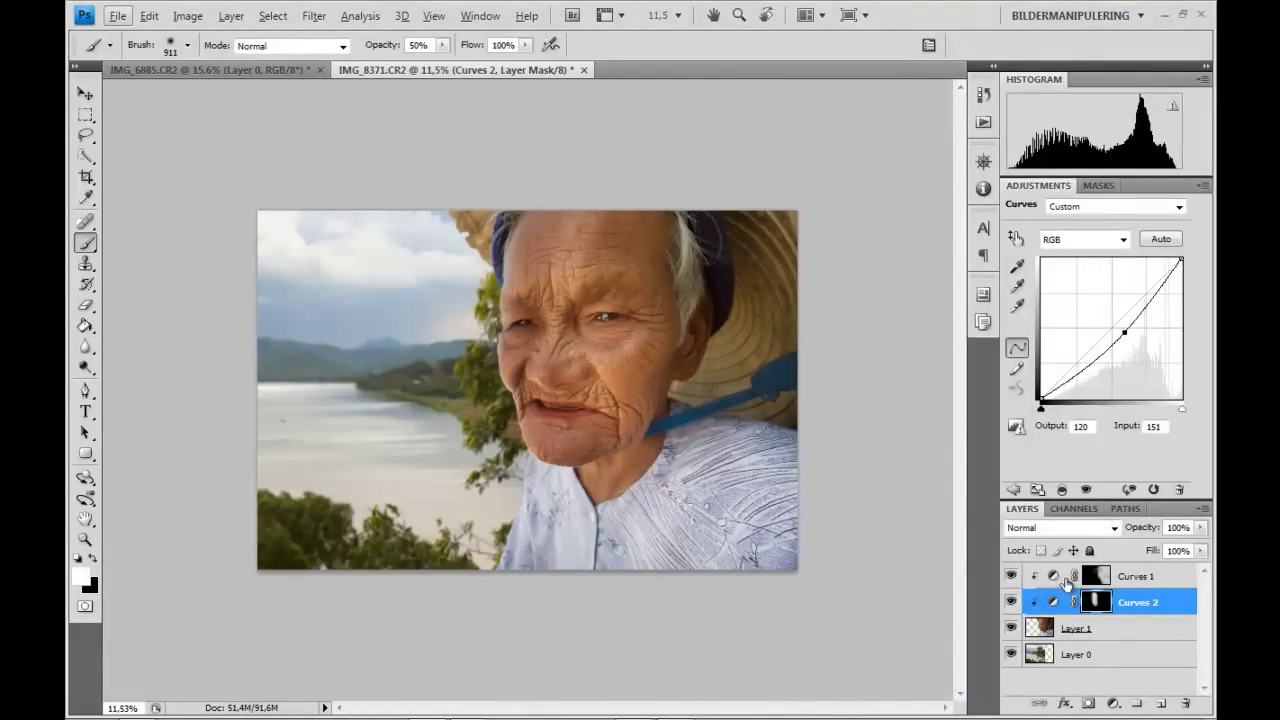
With Curves 2 hidden, burn the cheek below the eye on Layer 1, then reselect Curves 2.
{"action": "left_click", "coordinate": [1012, 602]}
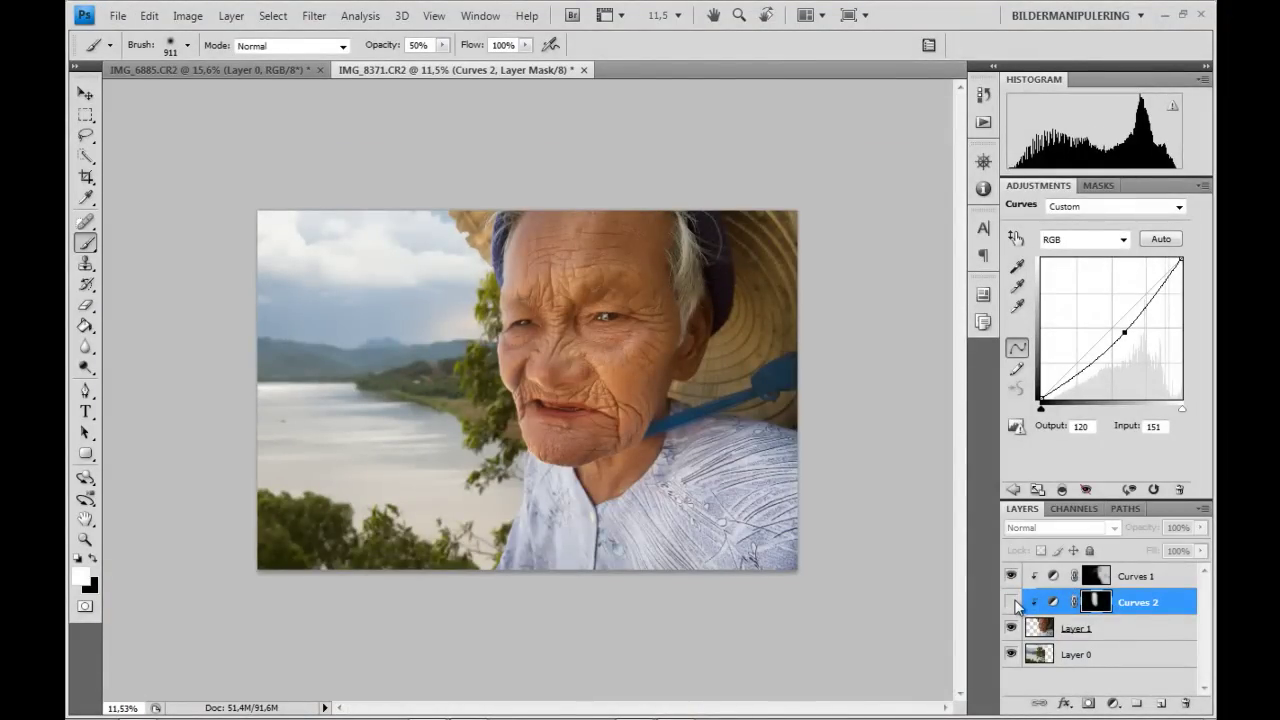
{"action": "left_click", "coordinate": [1083, 628]}
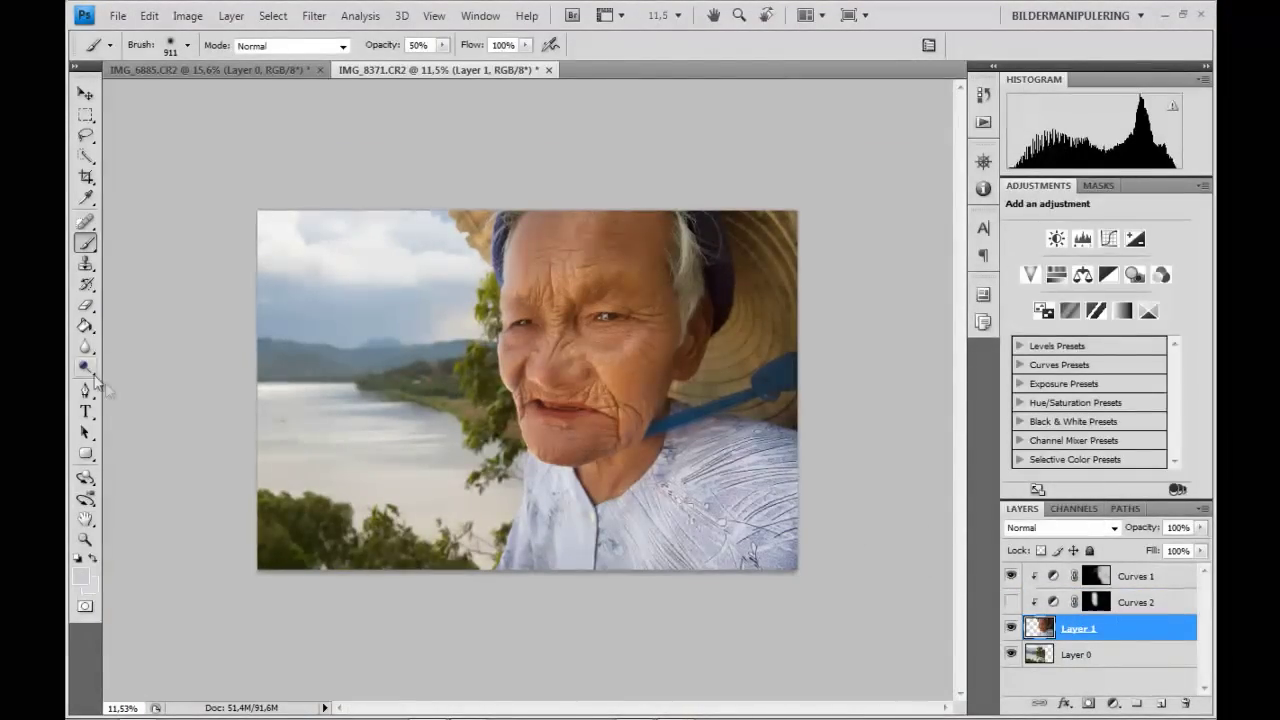
{"action": "right_click", "coordinate": [90, 370]}
{"action": "left_click", "coordinate": [143, 383]}
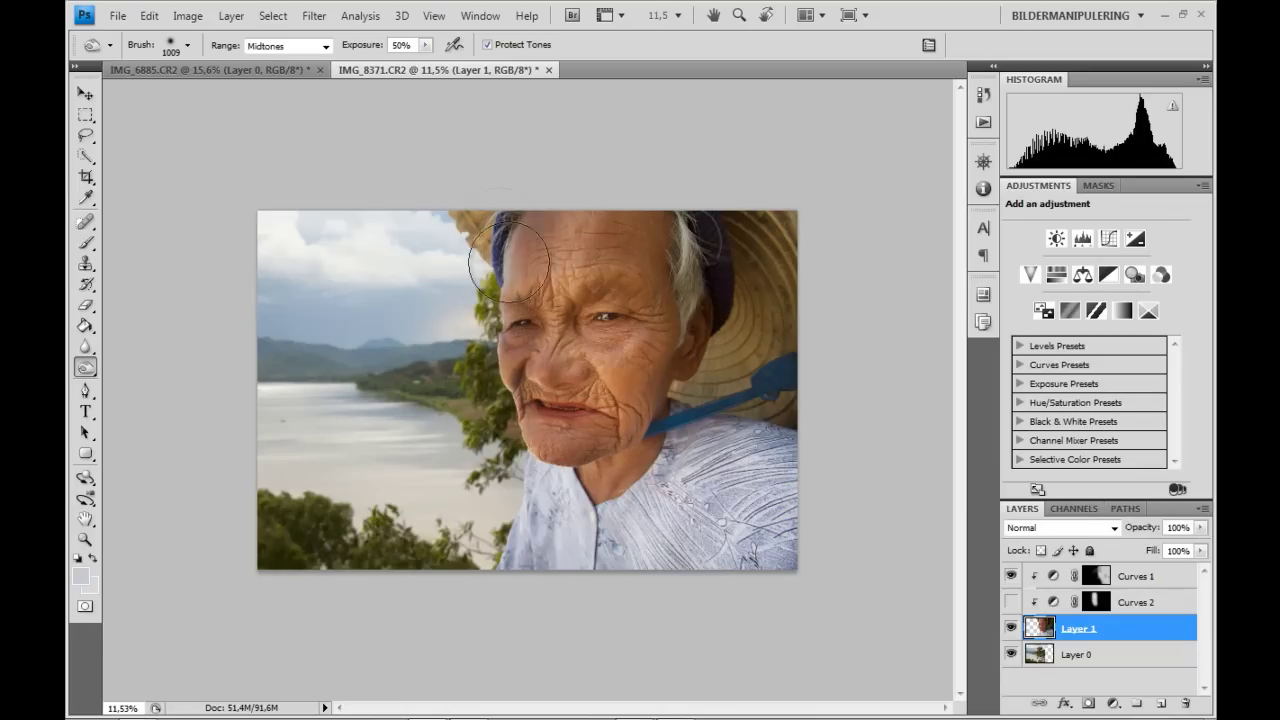
{"action": "left_click_drag", "start_coordinate": [560, 348], "coordinate": [575, 410]}
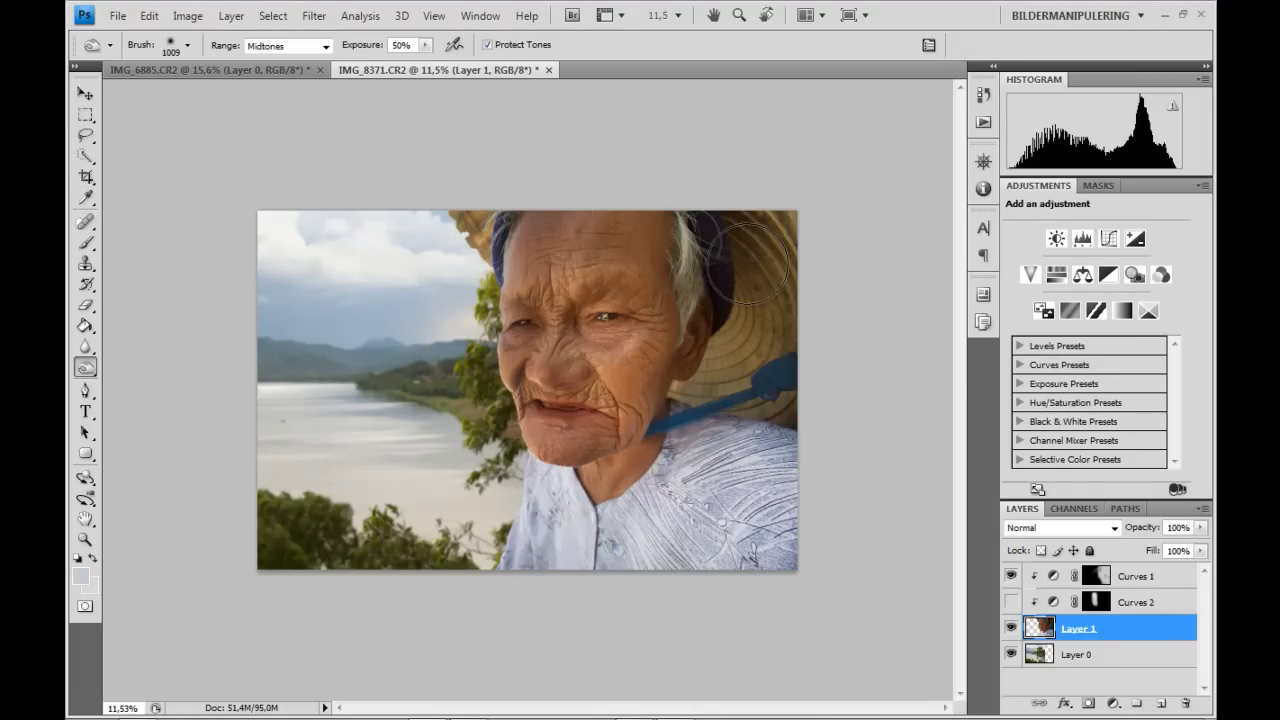
{"action": "key", "text": "alt+bracketright"}
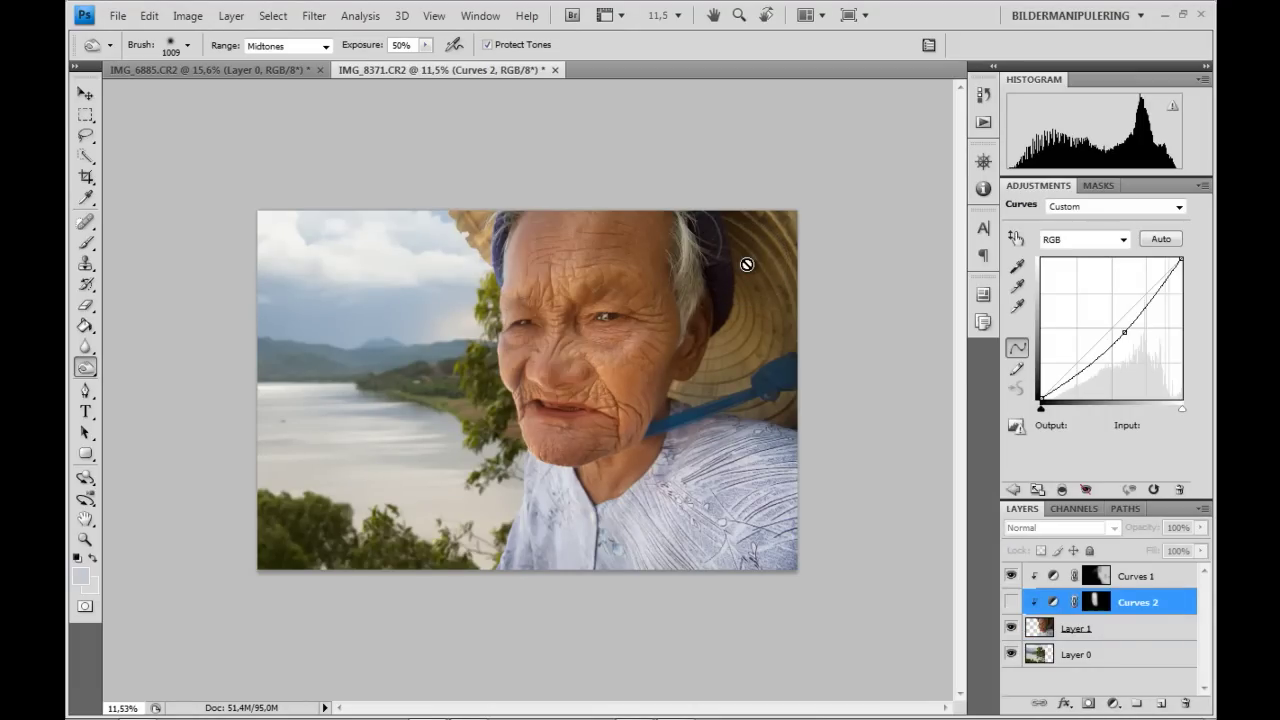
{"action": "scroll", "coordinate": [590, 370], "scroll_direction": "up", "scroll_amount": 3}
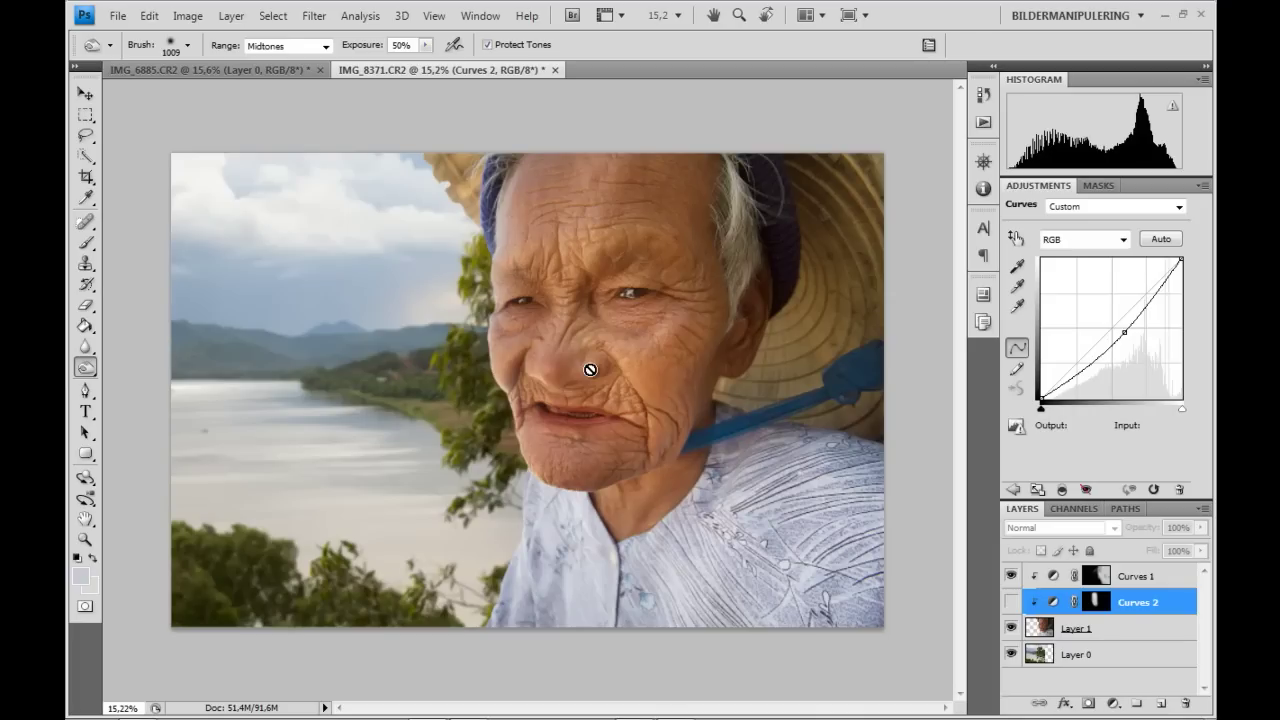
{"action": "left_click", "coordinate": [87, 94]}
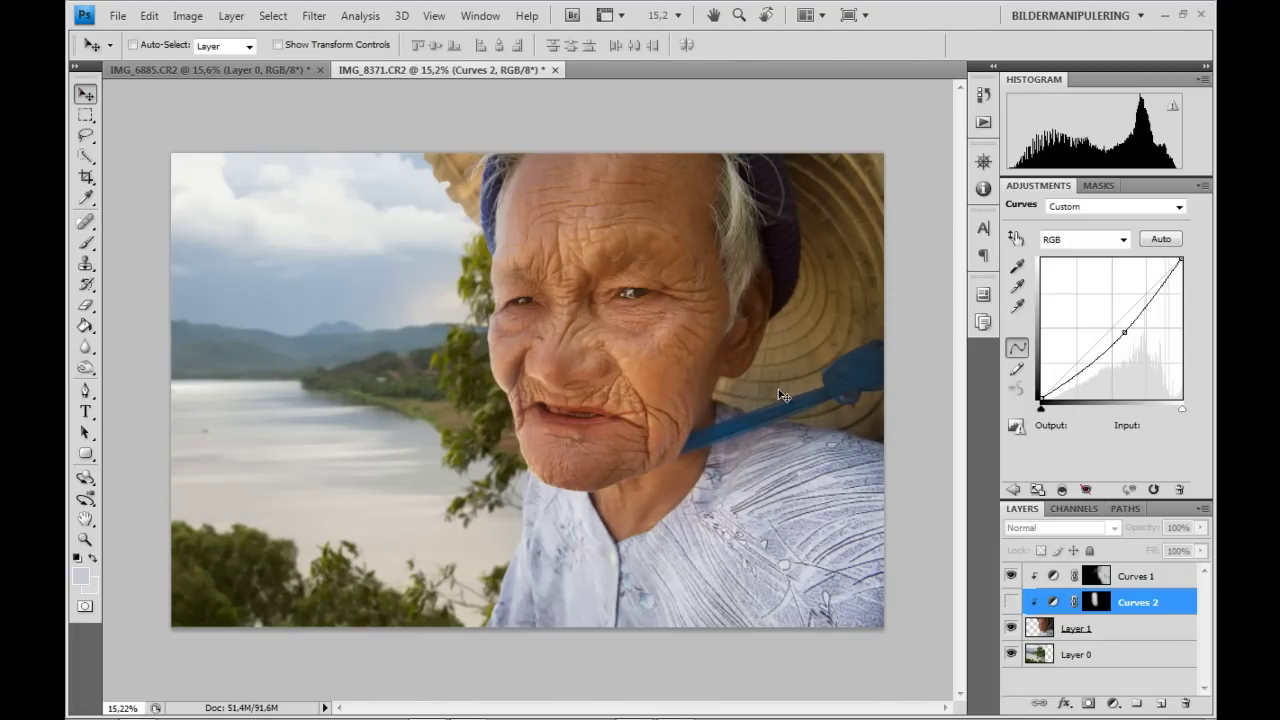
{"action": "key", "text": "alt+Tab"}
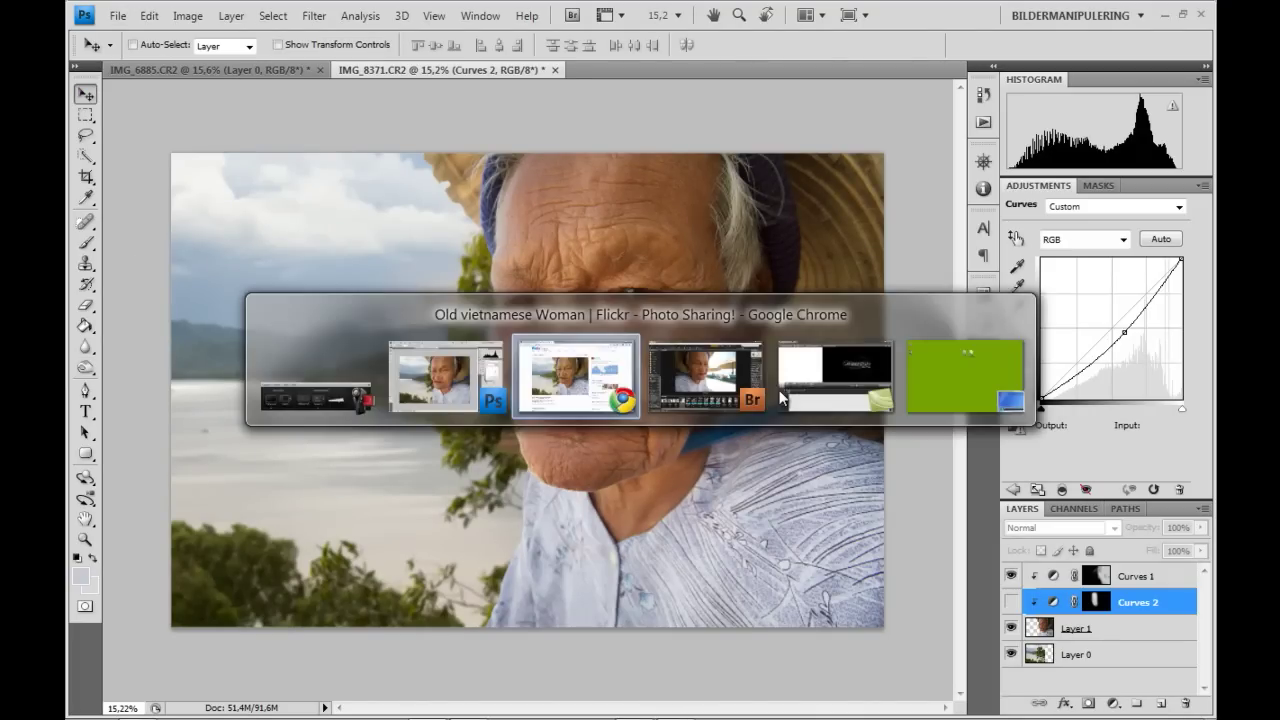